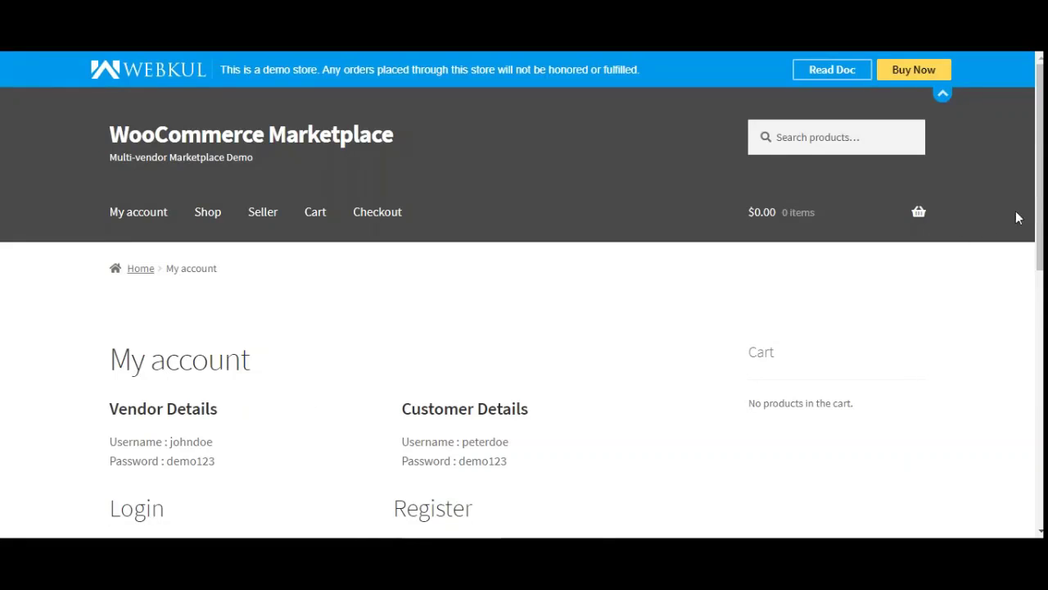
- Log in to the customer account with the credentials already filled in the login form
scroll(1040, 221, down, 2)
scroll(524, 327, down, 2)
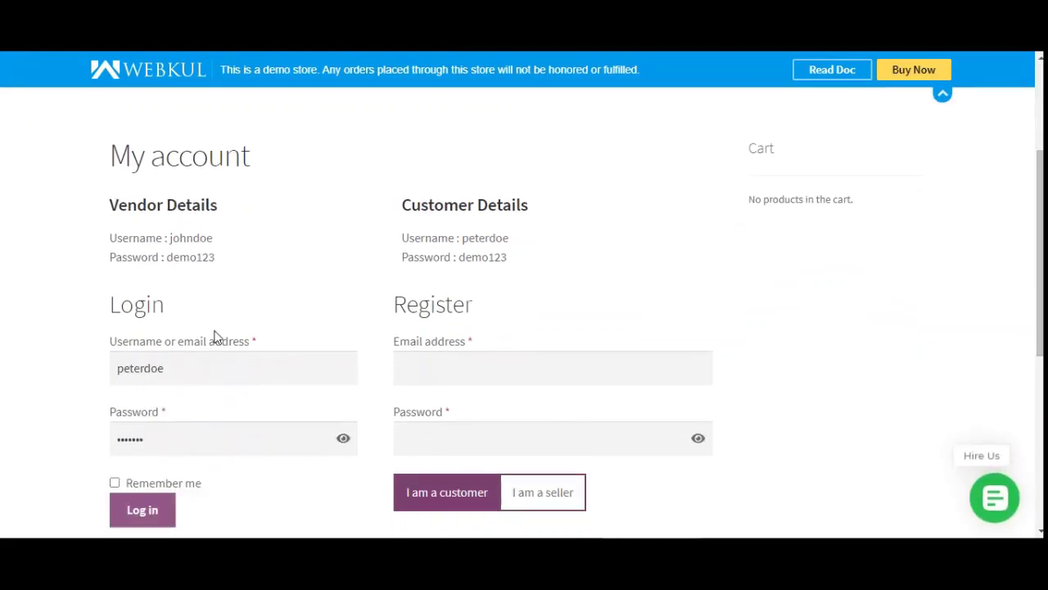
drag(131, 162, 240, 159)
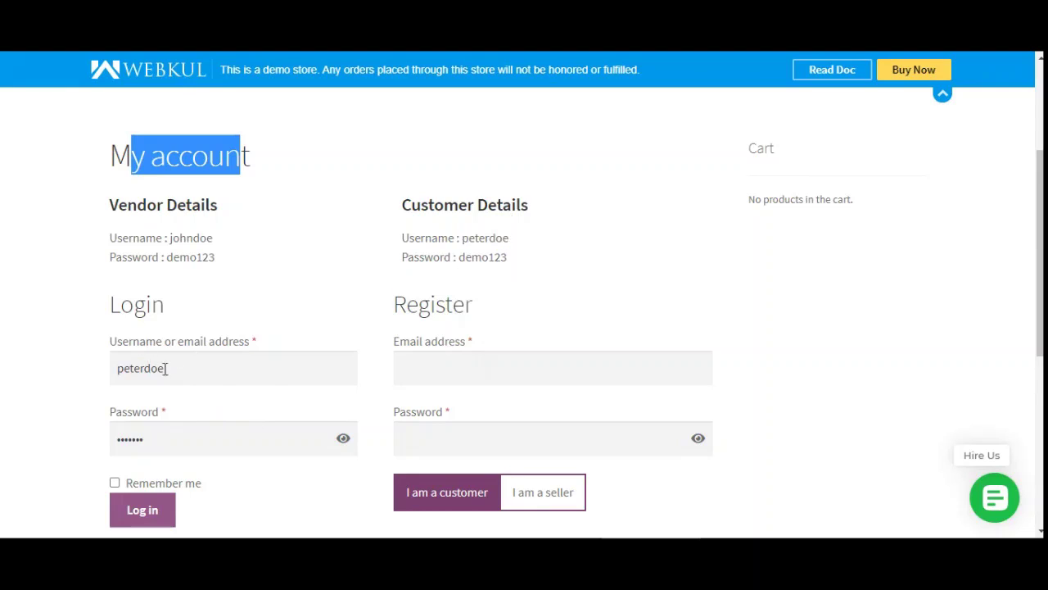
drag(134, 305, 152, 304)
click(155, 519)
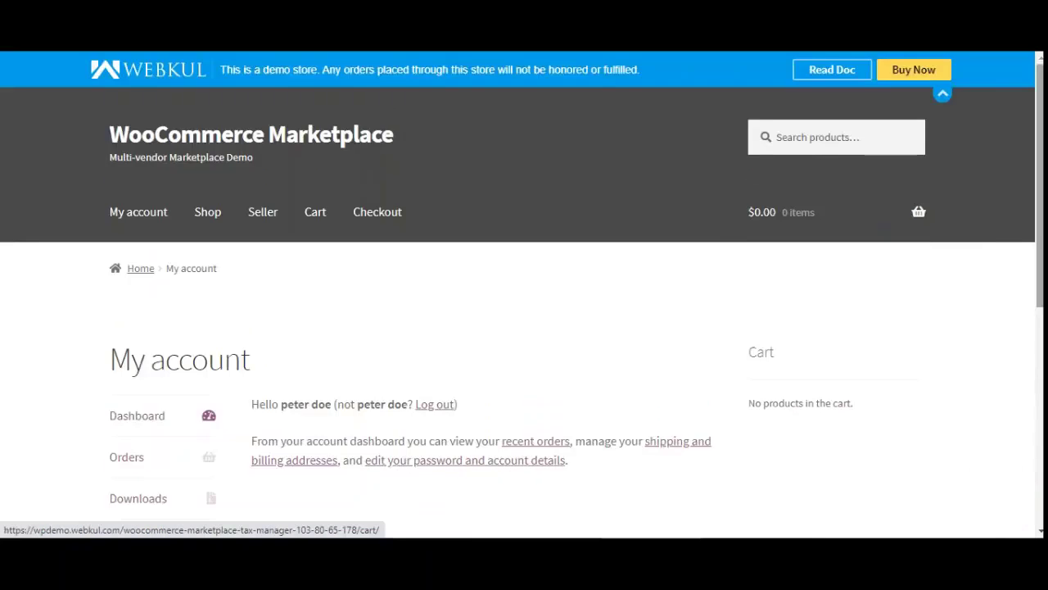
- Add one Beanie with Logo to the cart from the shop's product listing
scroll(365, 266, down, 3)
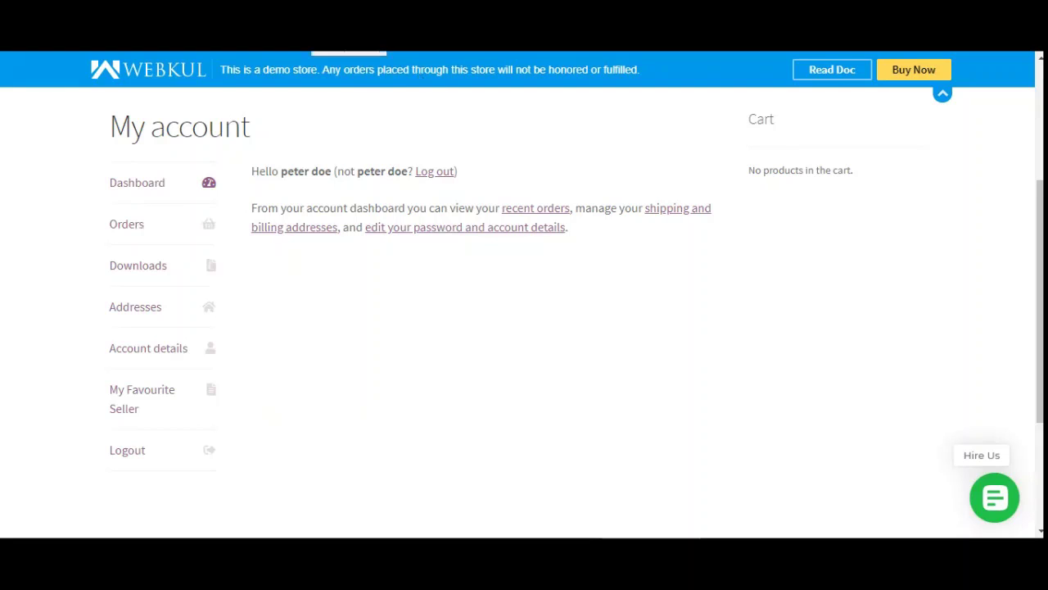
scroll(382, 183, up, 1)
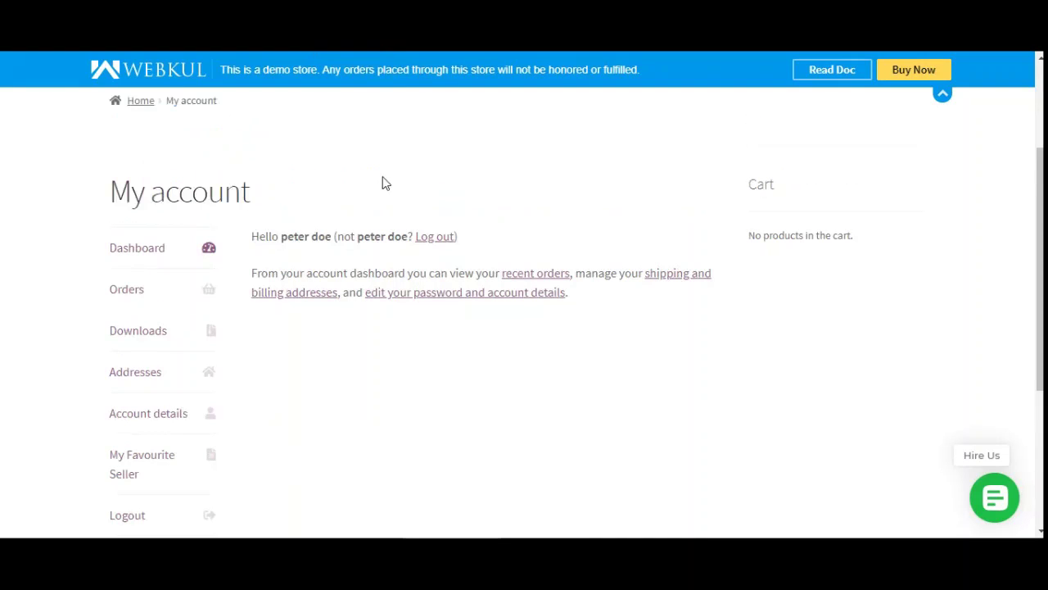
scroll(398, 250, up, 3)
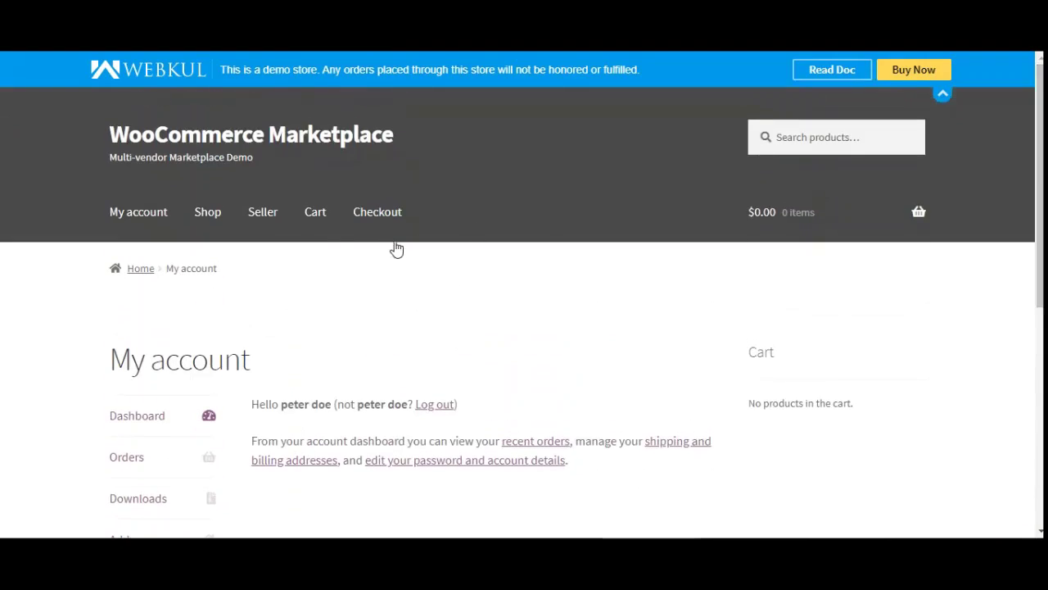
click(210, 219)
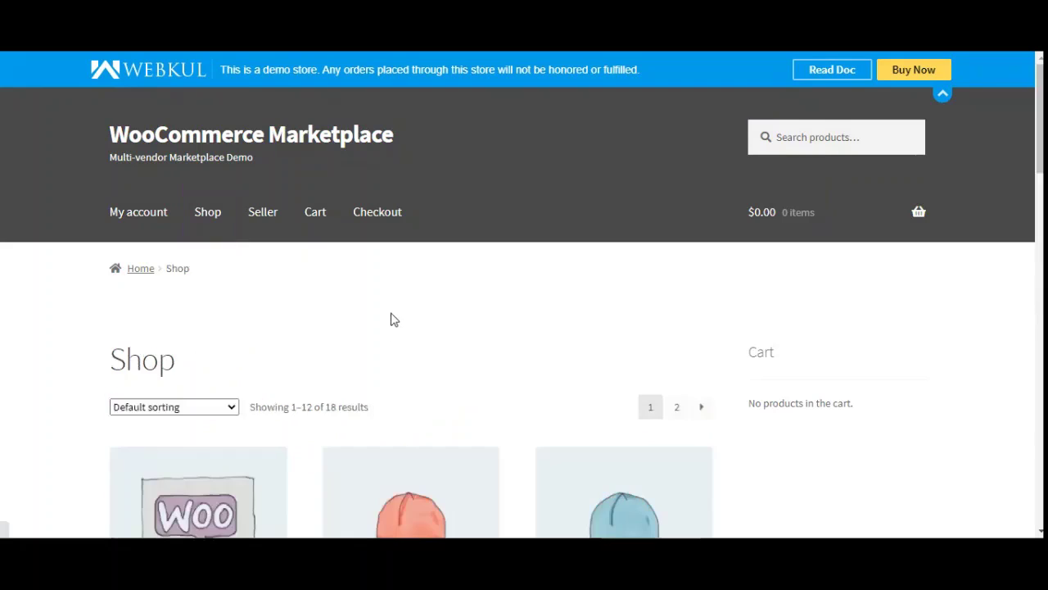
scroll(393, 319, down, 4)
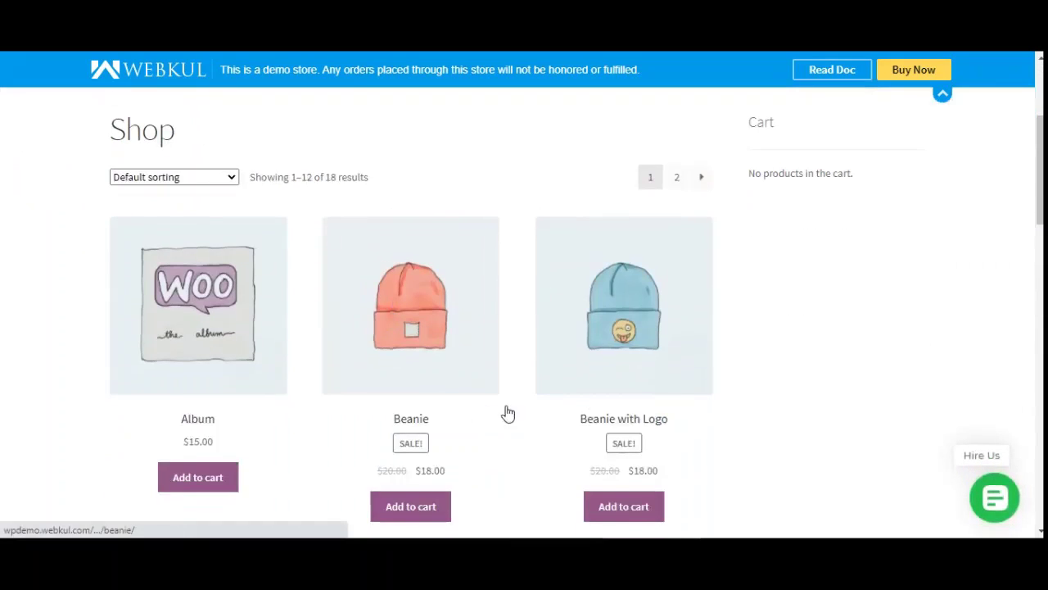
scroll(665, 363, down, 4)
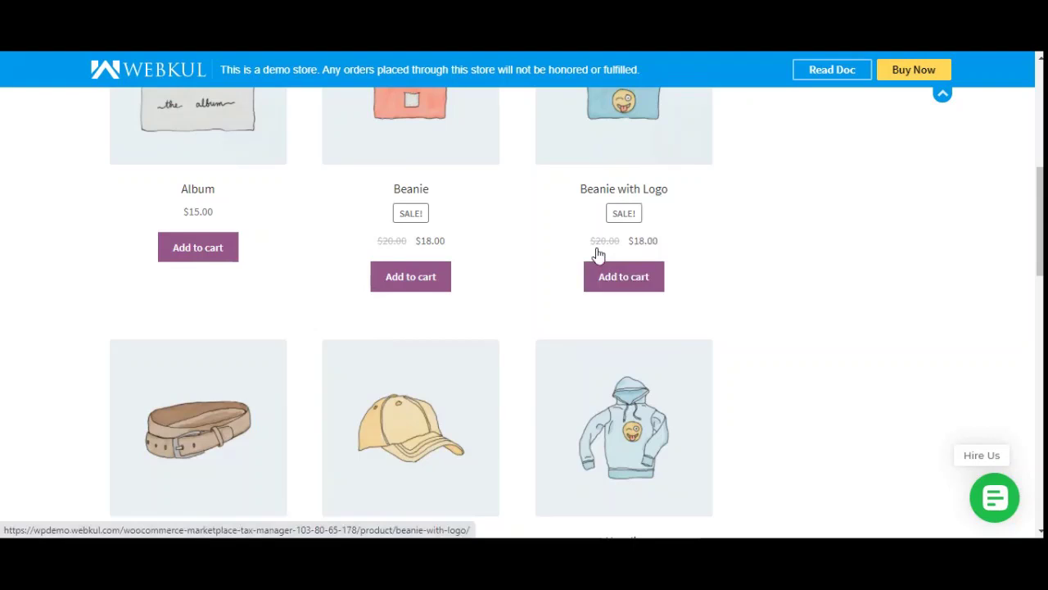
click(626, 285)
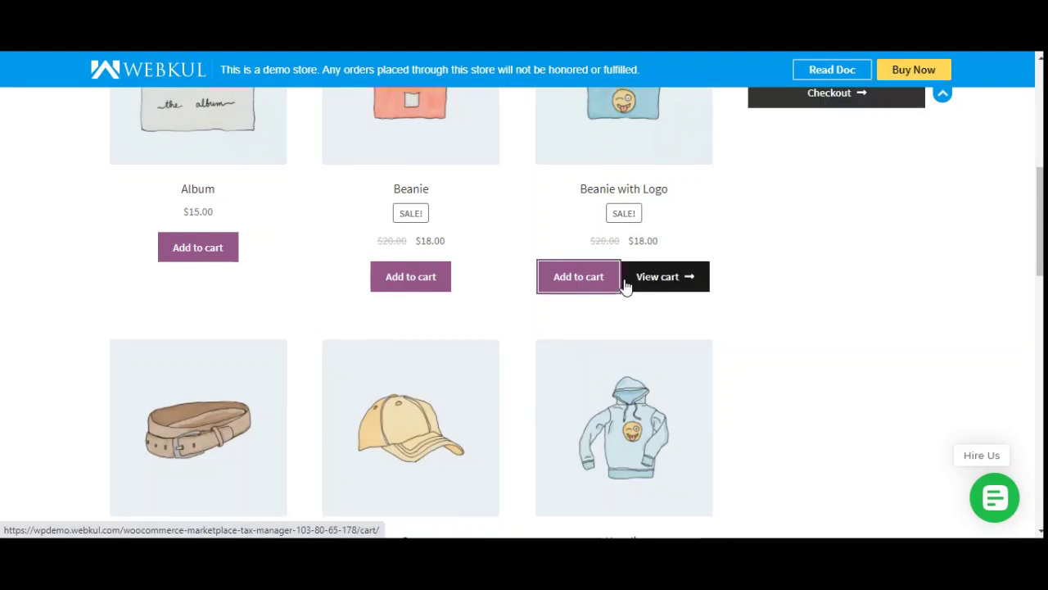
- Open the full cart page from the shop's cart summary
scroll(696, 324, up, 3)
scroll(696, 317, up, 3)
scroll(854, 367, down, 3)
click(857, 287)
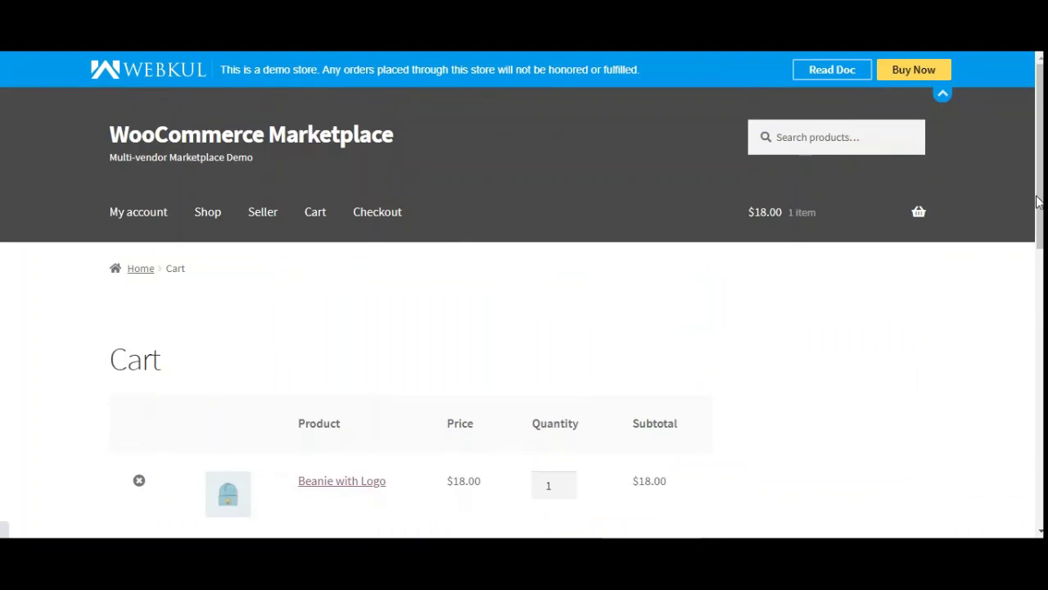
- Examine the subtotal, tax and total amounts in the cart totals
drag(1037, 202, 1036, 288)
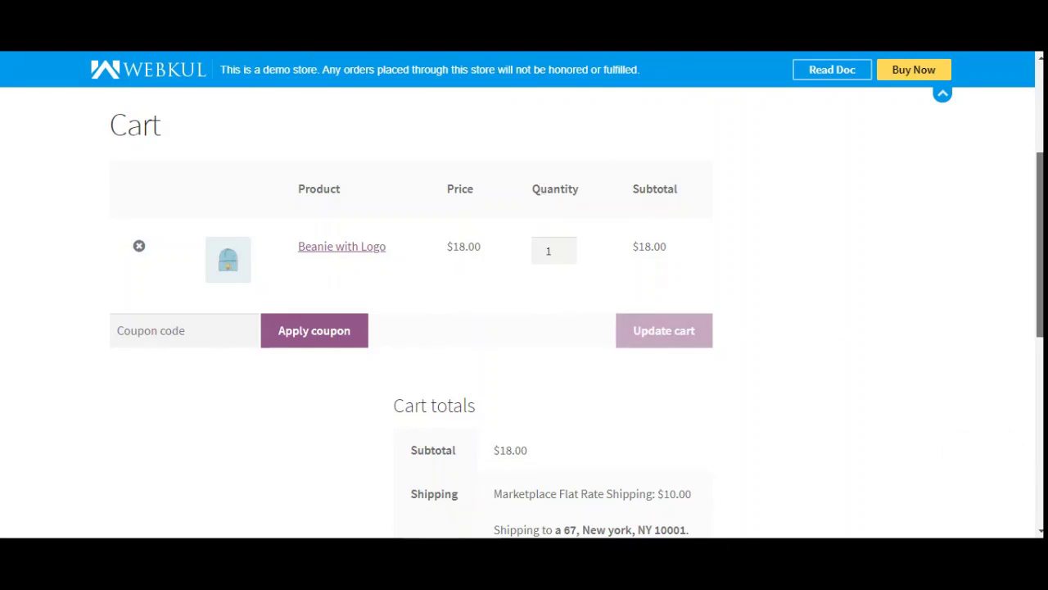
scroll(1040, 245, down, 1)
scroll(975, 357, down, 3)
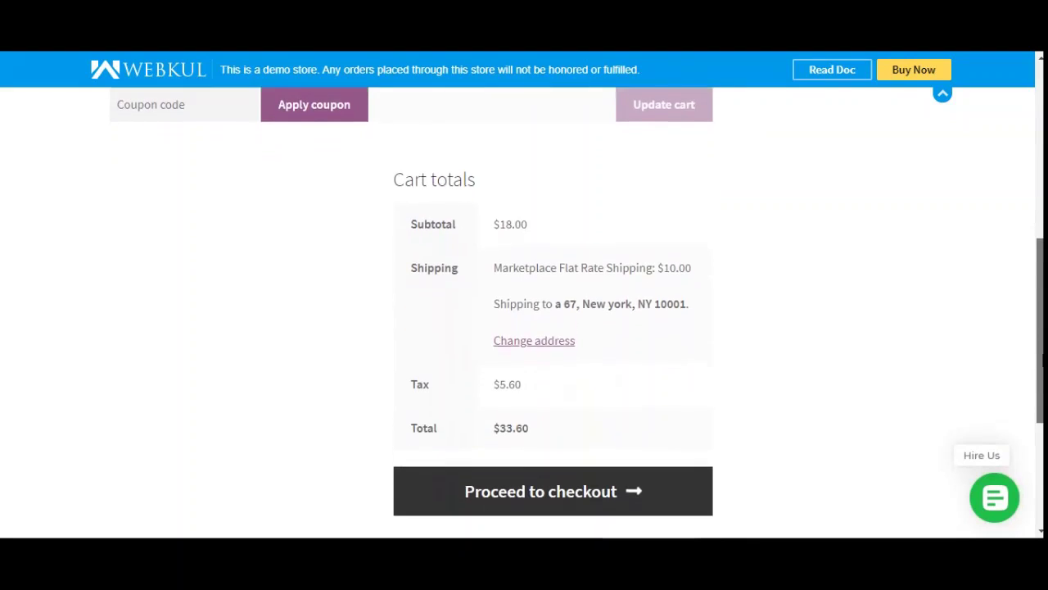
drag(395, 173, 468, 181)
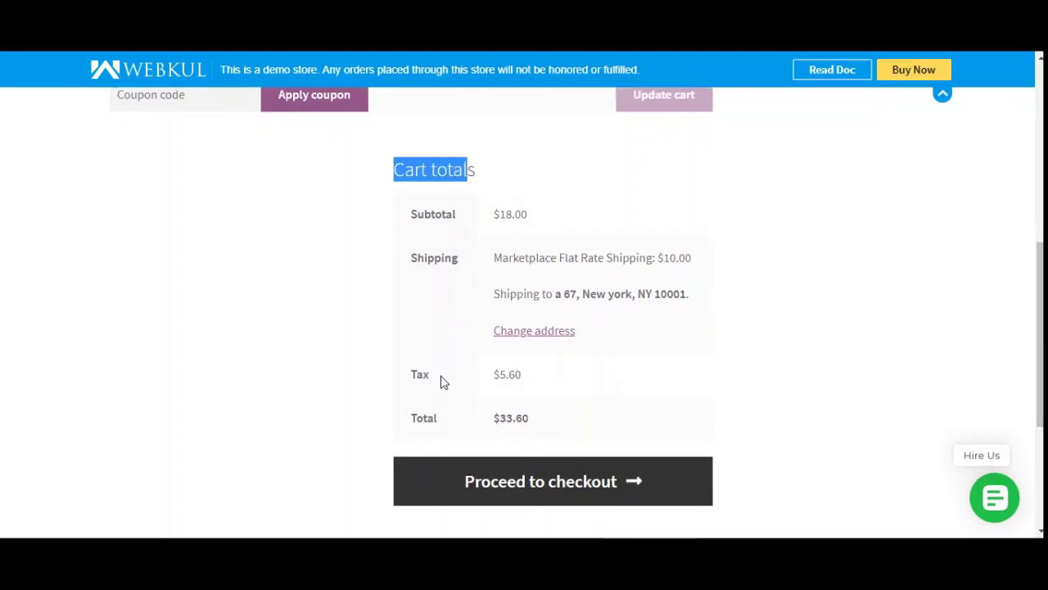
drag(528, 379, 495, 374)
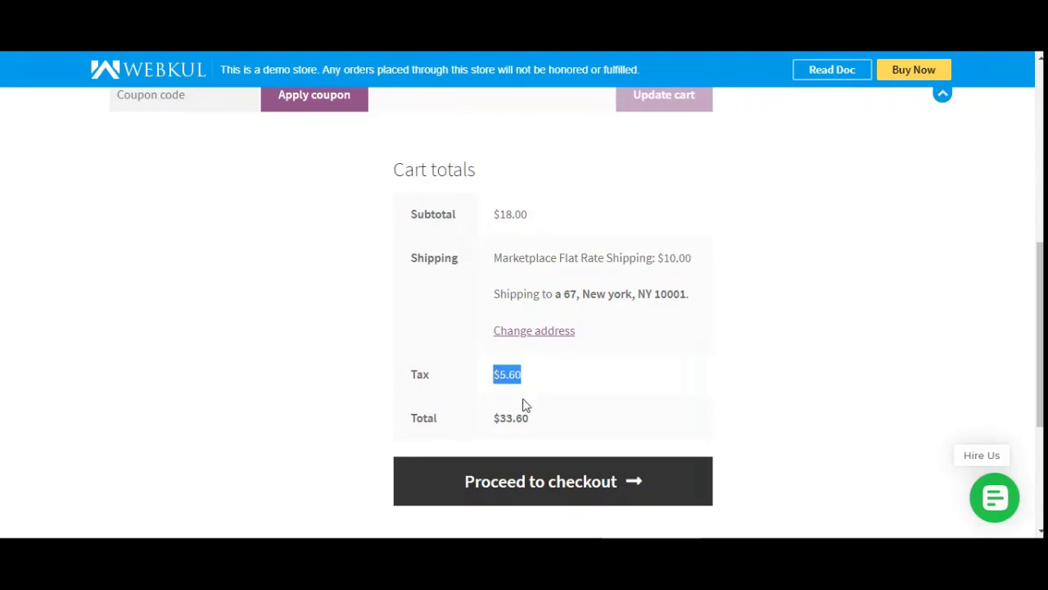
drag(499, 419, 531, 419)
drag(500, 378, 516, 374)
drag(493, 215, 541, 223)
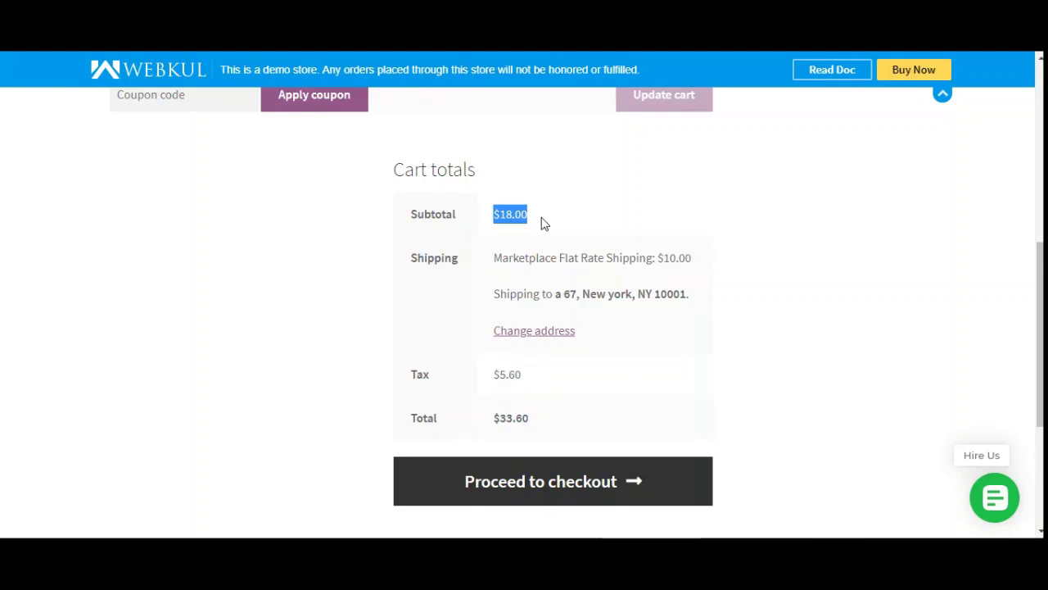
- Proceed to checkout and review the tax in the order summary and the available payment methods
click(562, 491)
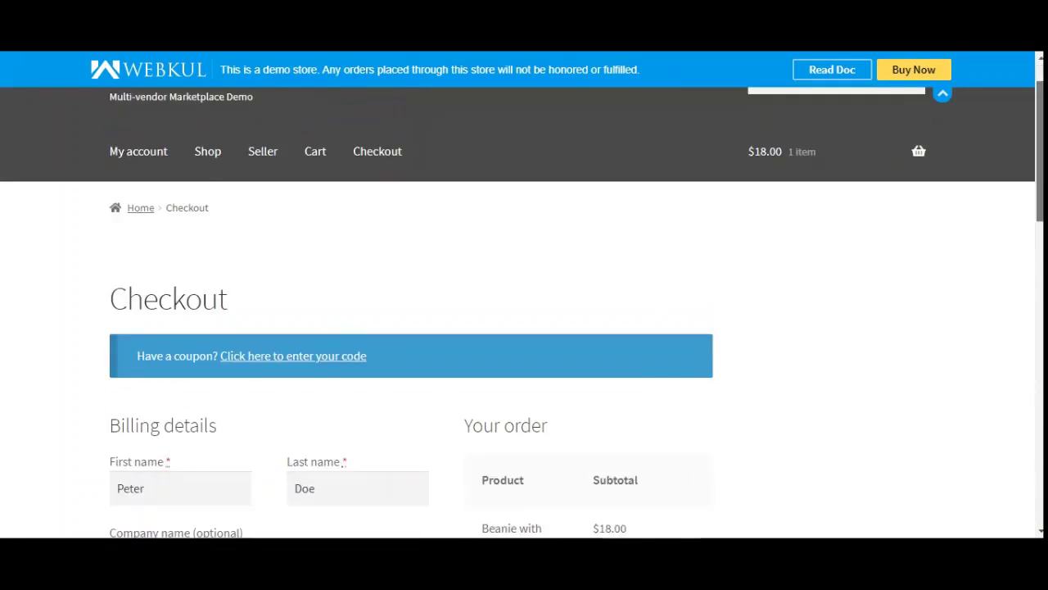
scroll(524, 327, down, 5)
scroll(759, 301, down, 1)
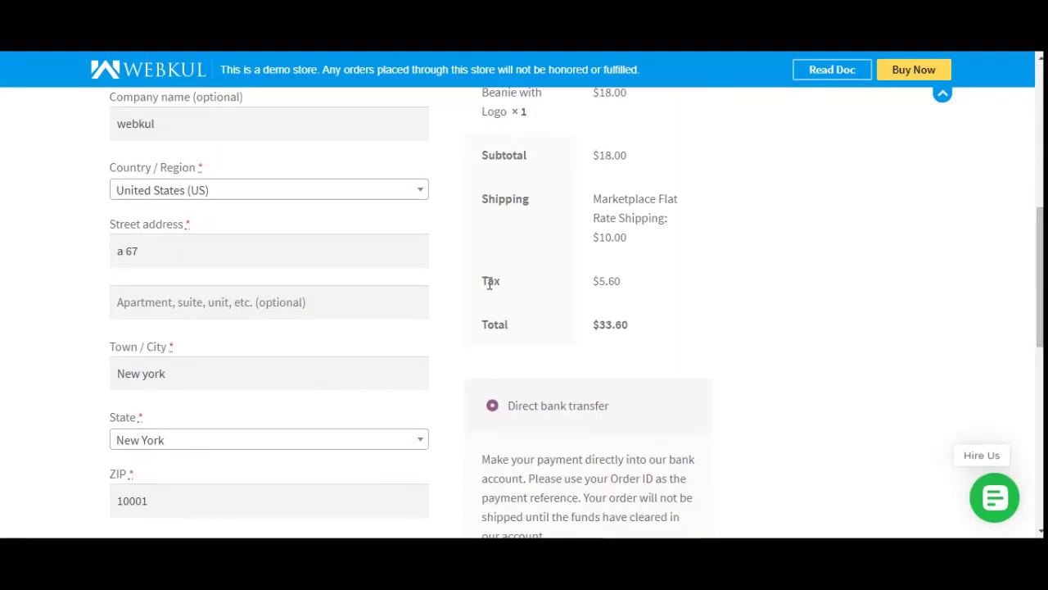
drag(490, 283, 647, 288)
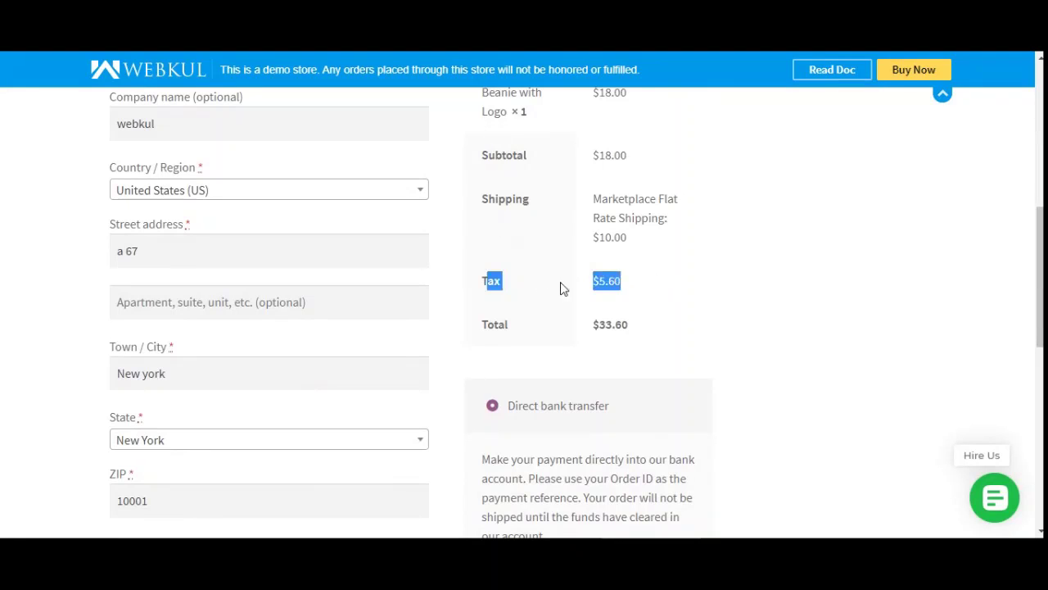
click(679, 297)
scroll(720, 304, down, 1)
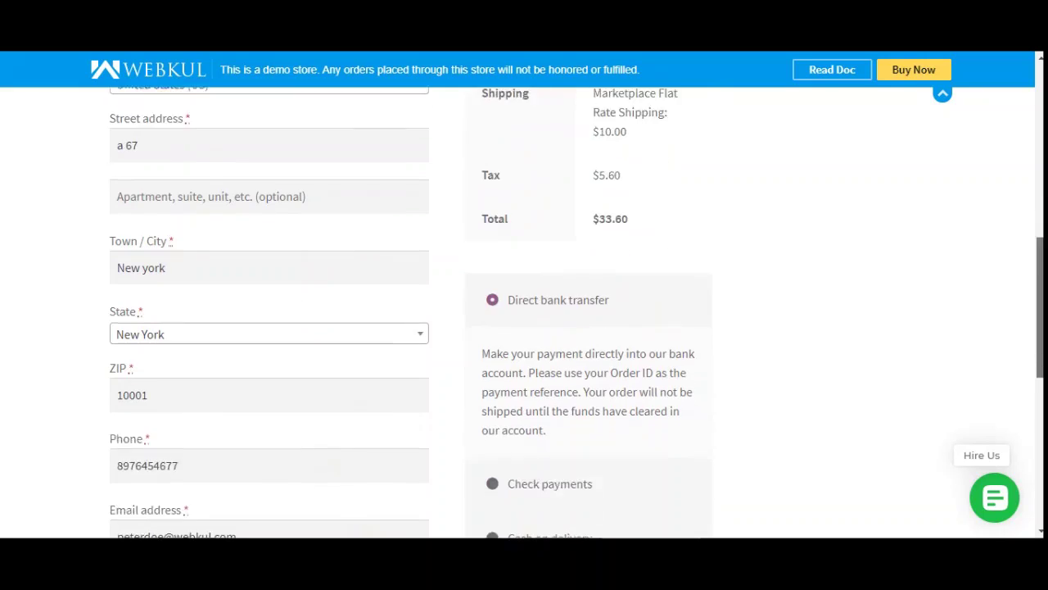
scroll(477, 237, down, 3)
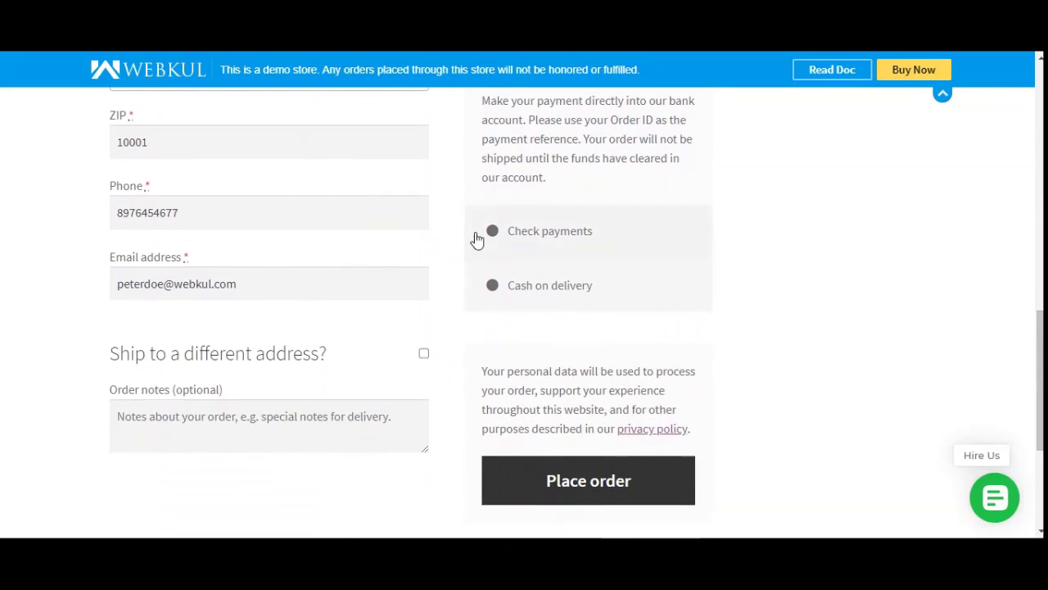
scroll(1020, 371, up, 4)
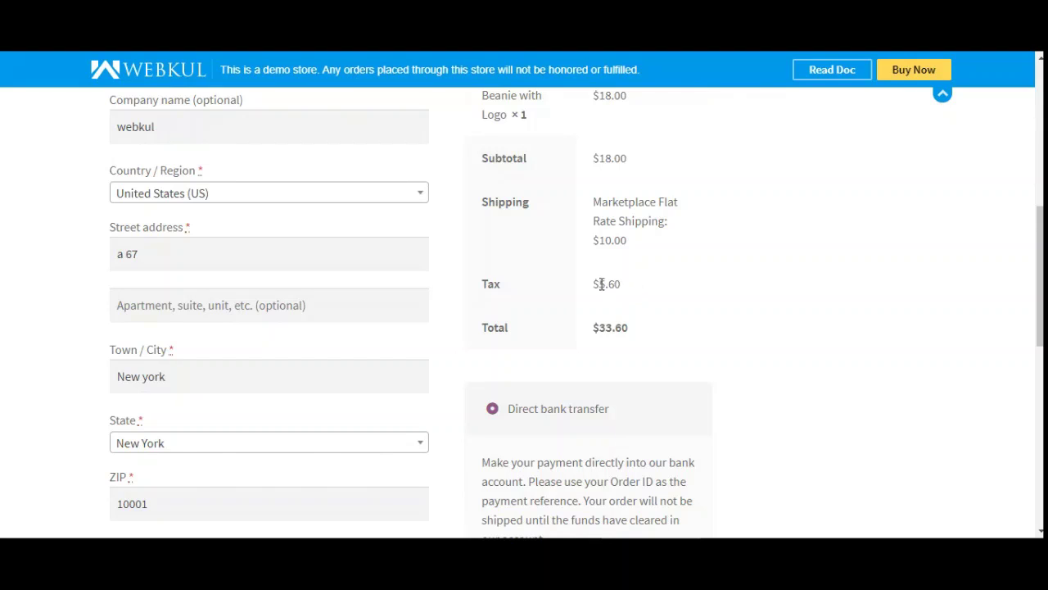
- Select Cash on delivery as the payment method and place the order
drag(1040, 283, 1040, 372)
click(494, 319)
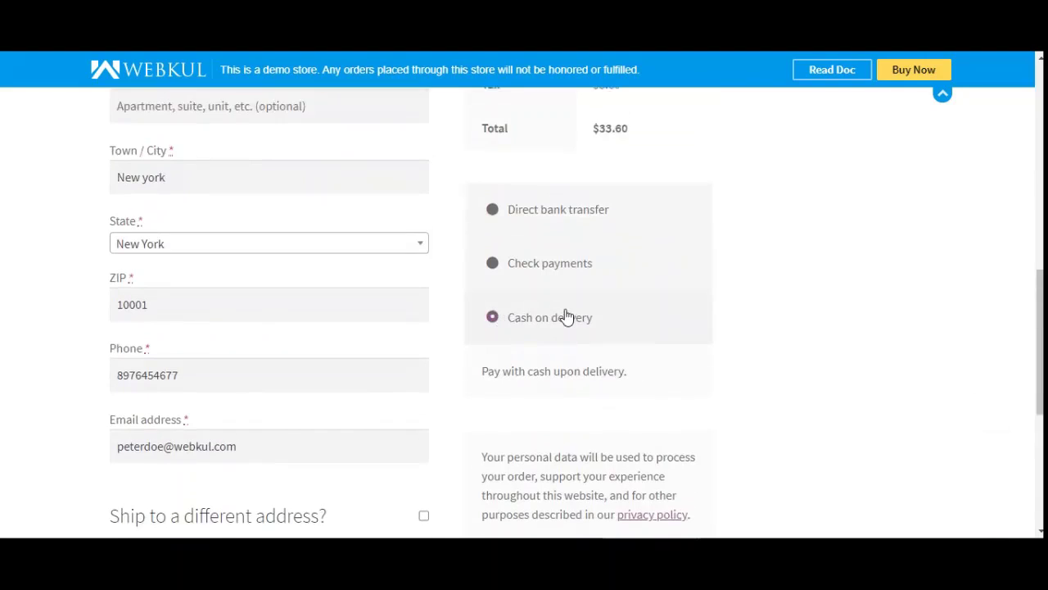
scroll(569, 312, down, 2)
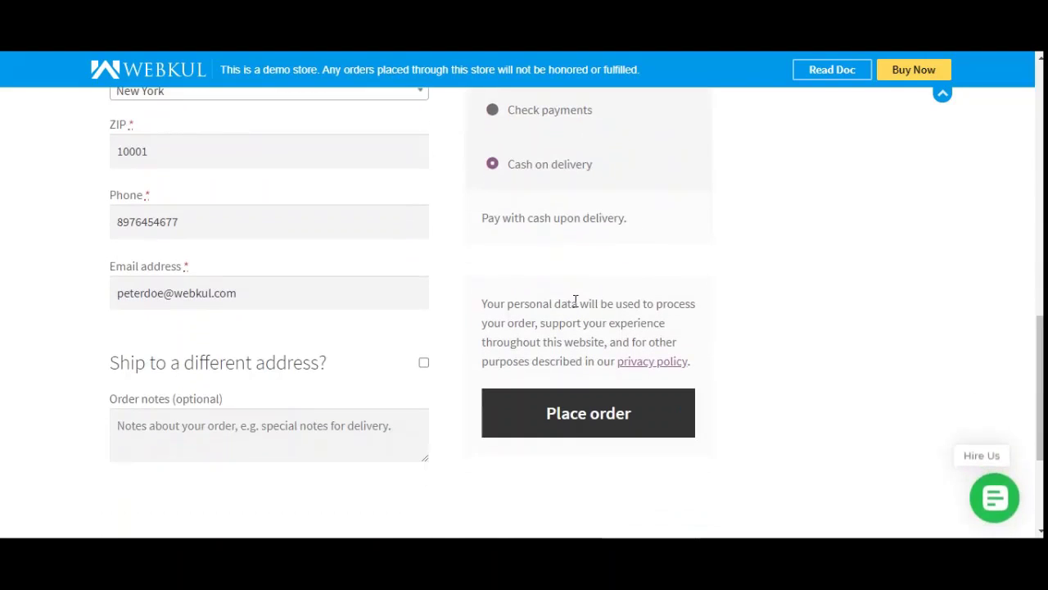
click(591, 418)
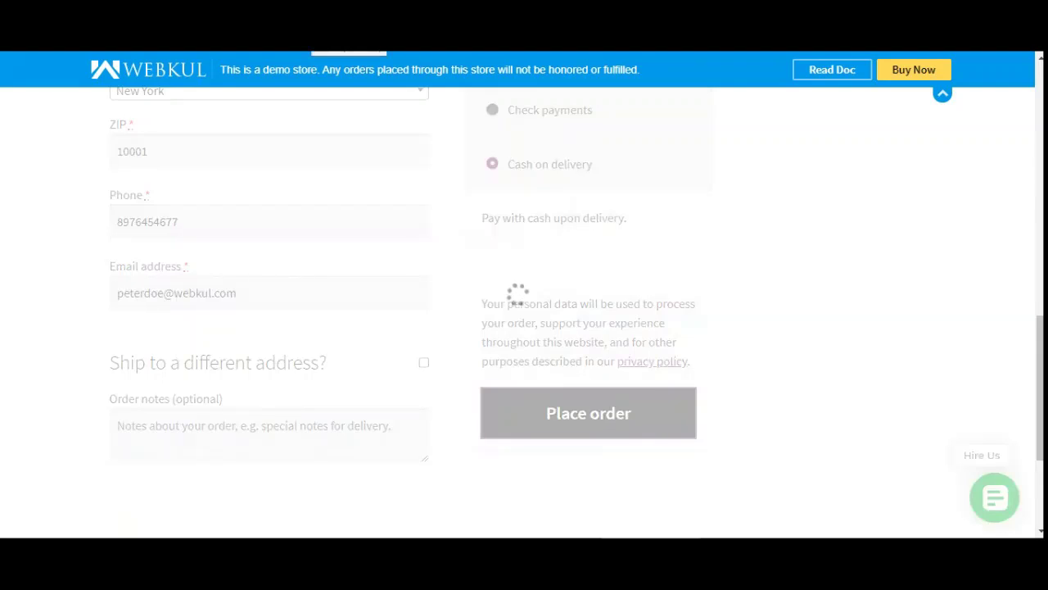
- Review the order number and the tax line in the received order's details
scroll(278, 257, down, 4)
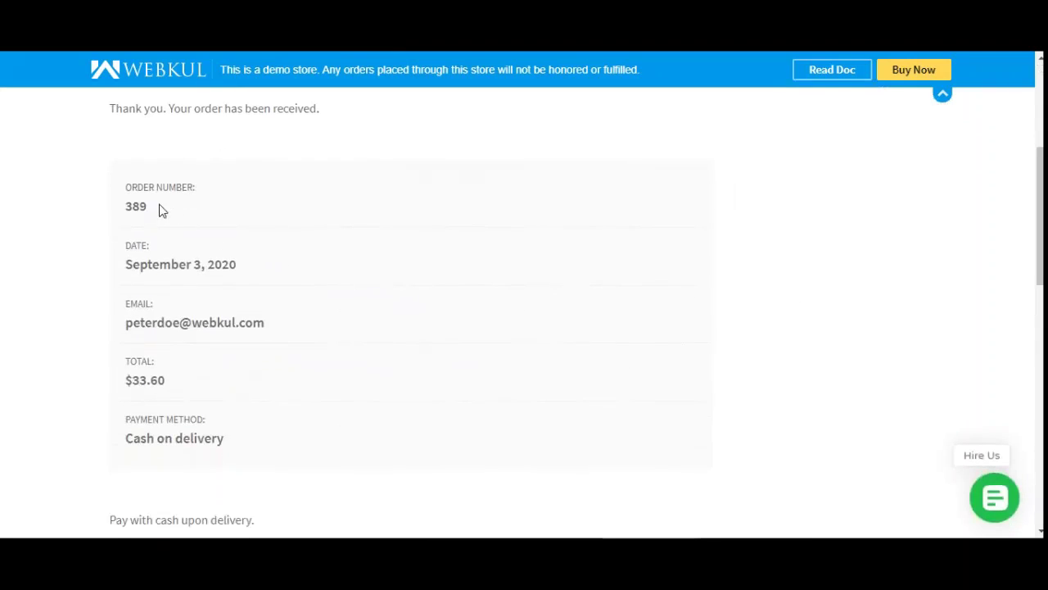
double_click(128, 210)
scroll(331, 439, down, 4)
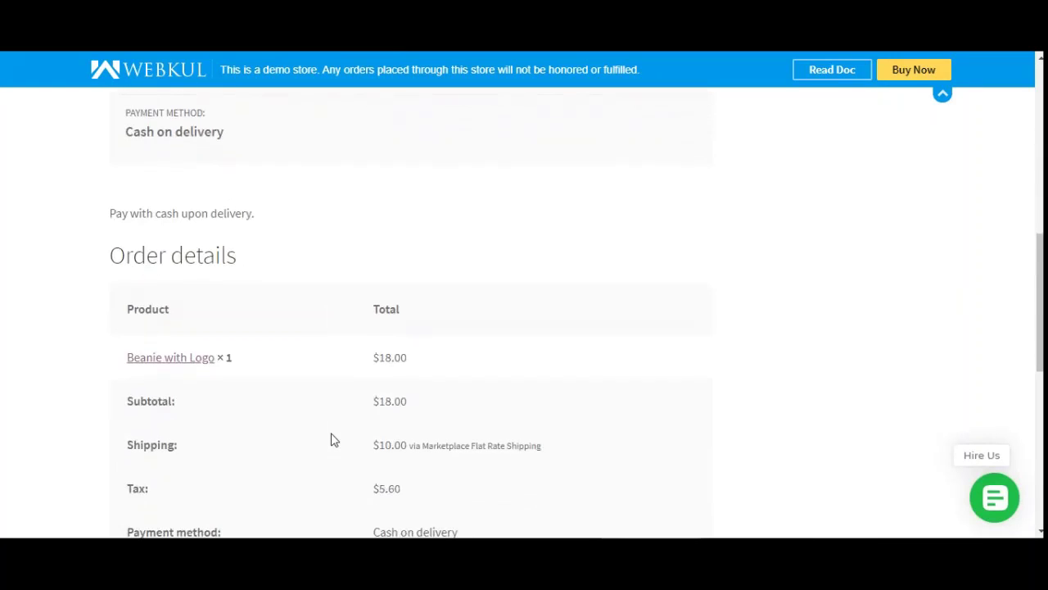
scroll(332, 440, down, 2)
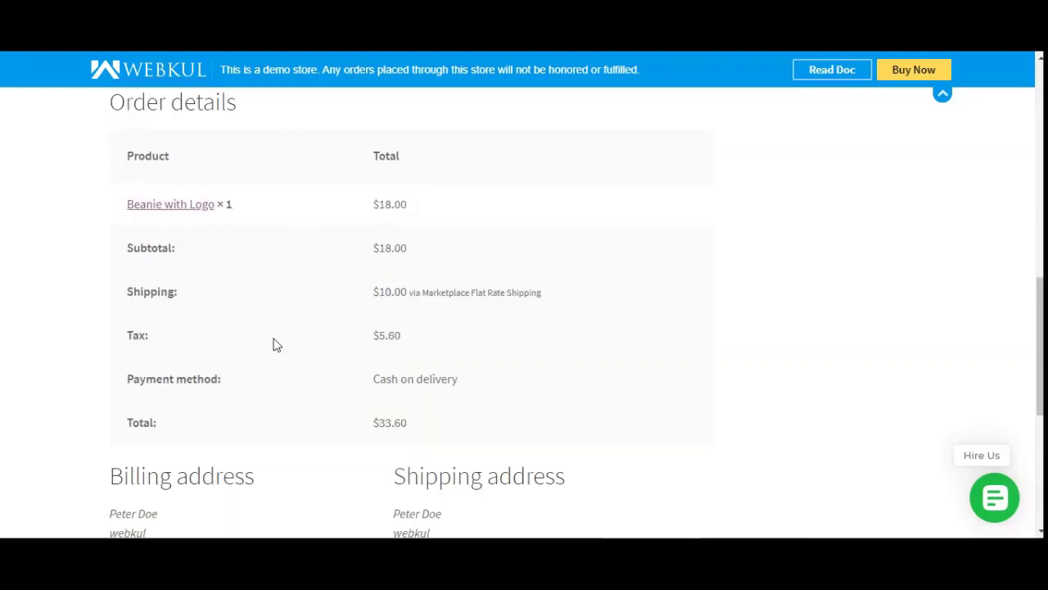
drag(138, 336, 424, 343)
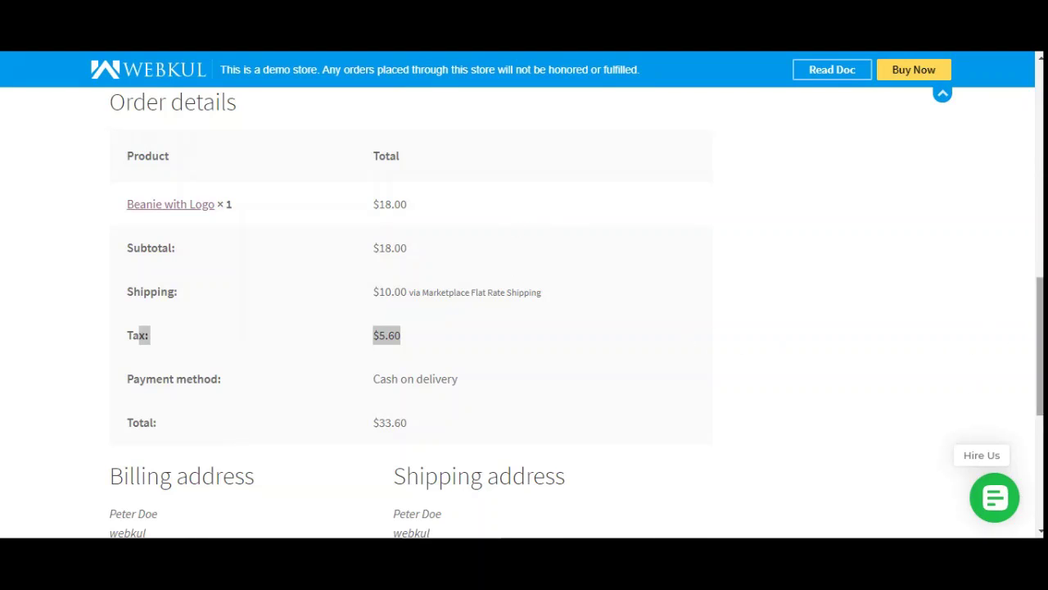
- Open the newly placed September 3, 2020 order from the account's order list and display its order details
scroll(1040, 344, up, 5)
scroll(1040, 344, up, 4)
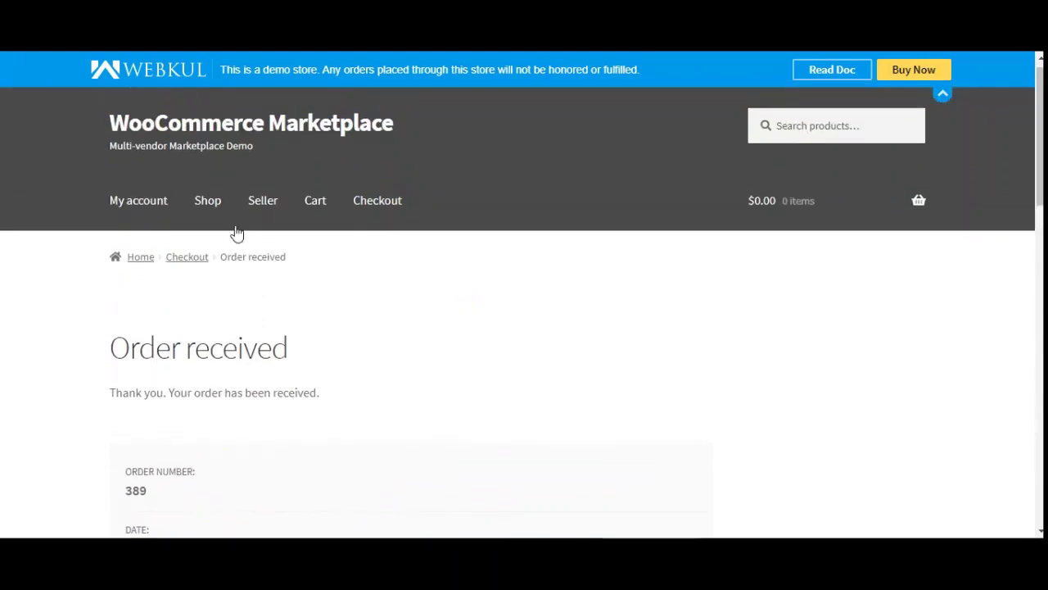
click(132, 207)
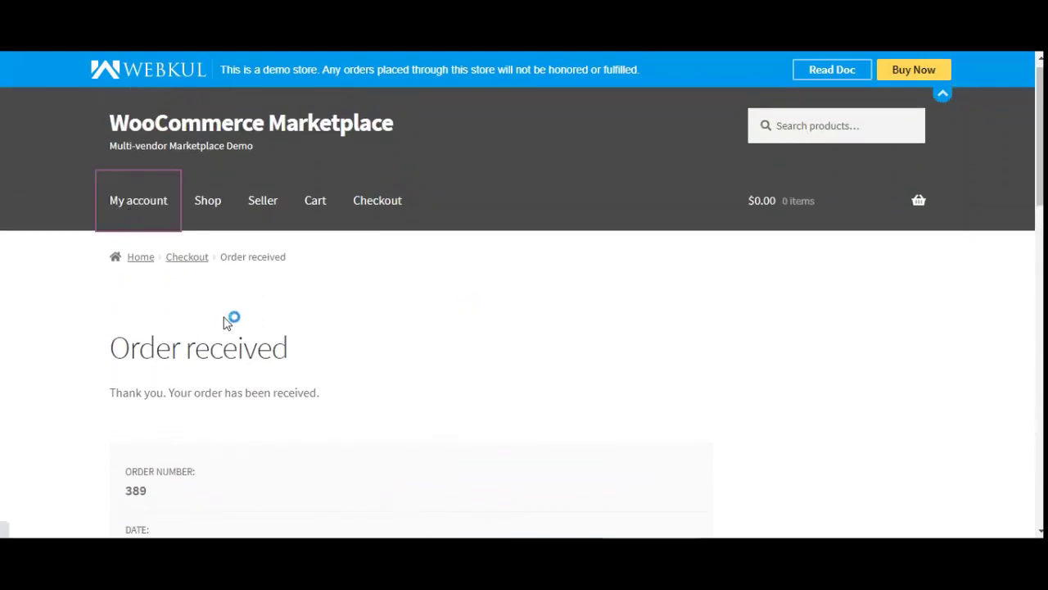
scroll(189, 316, down, 2)
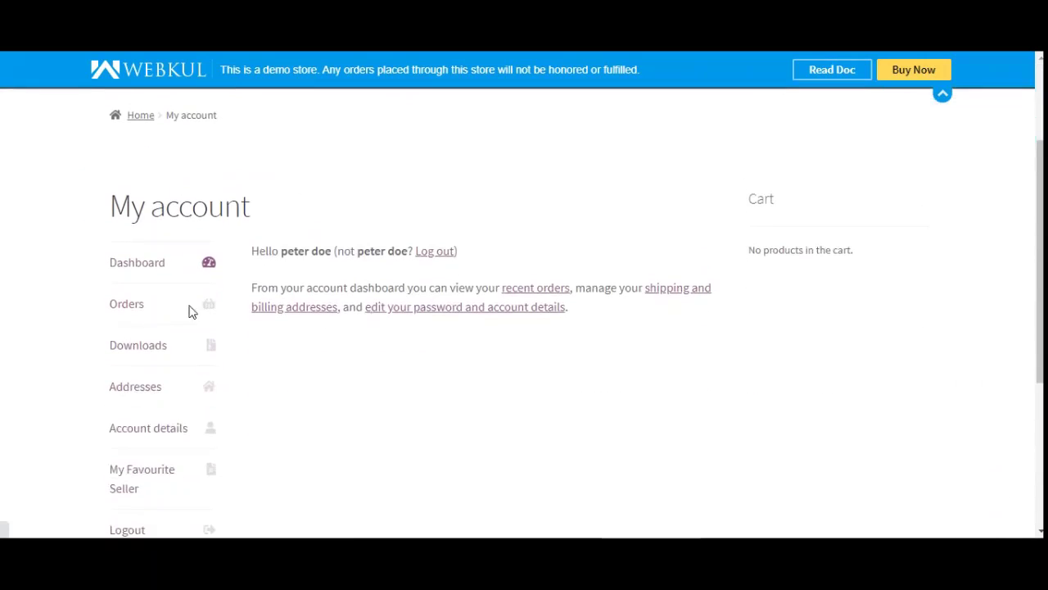
click(130, 312)
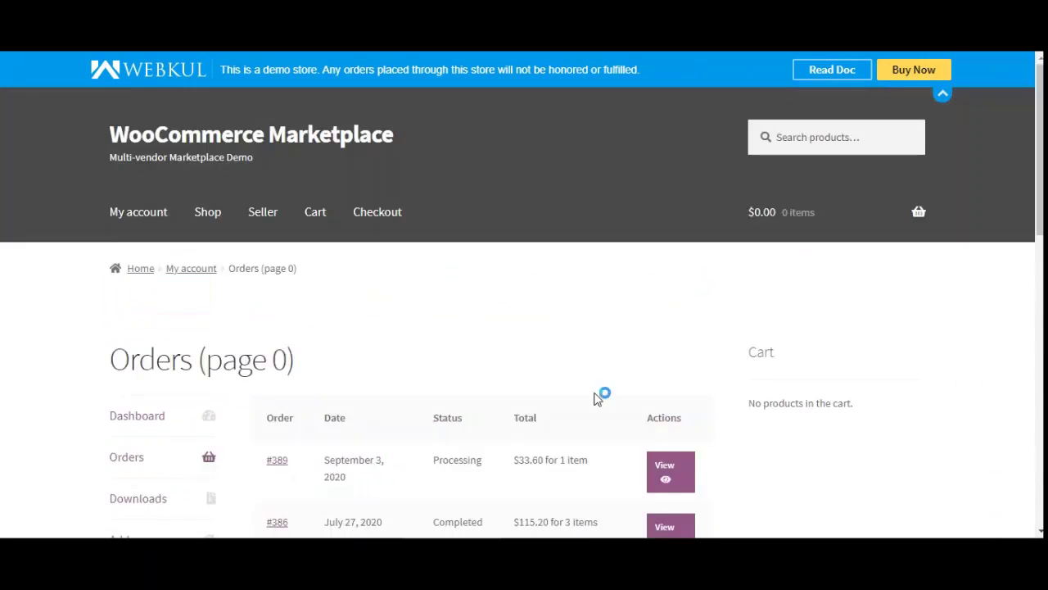
click(668, 482)
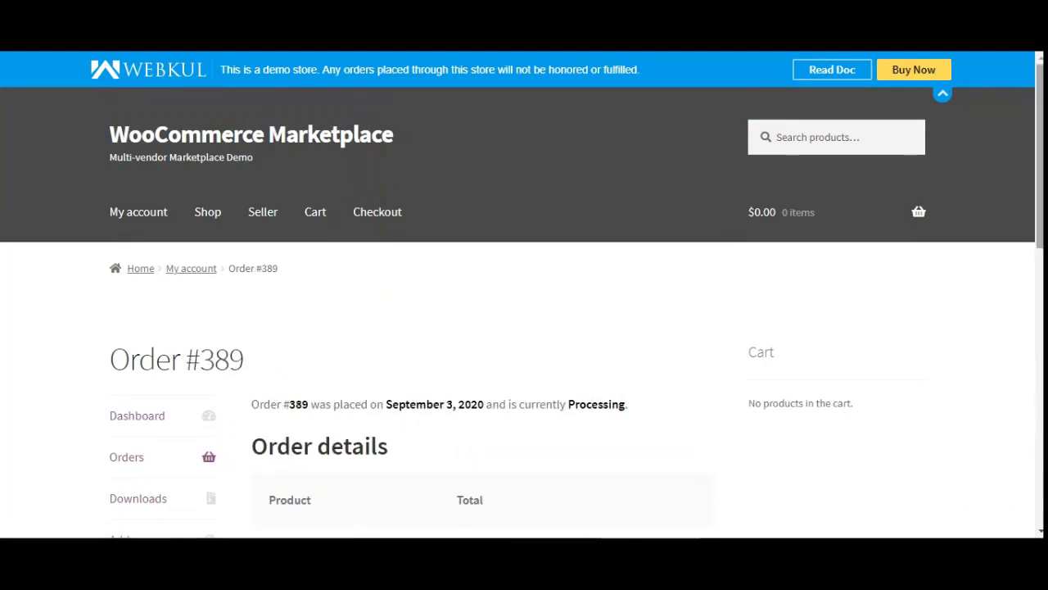
scroll(321, 248, down, 4)
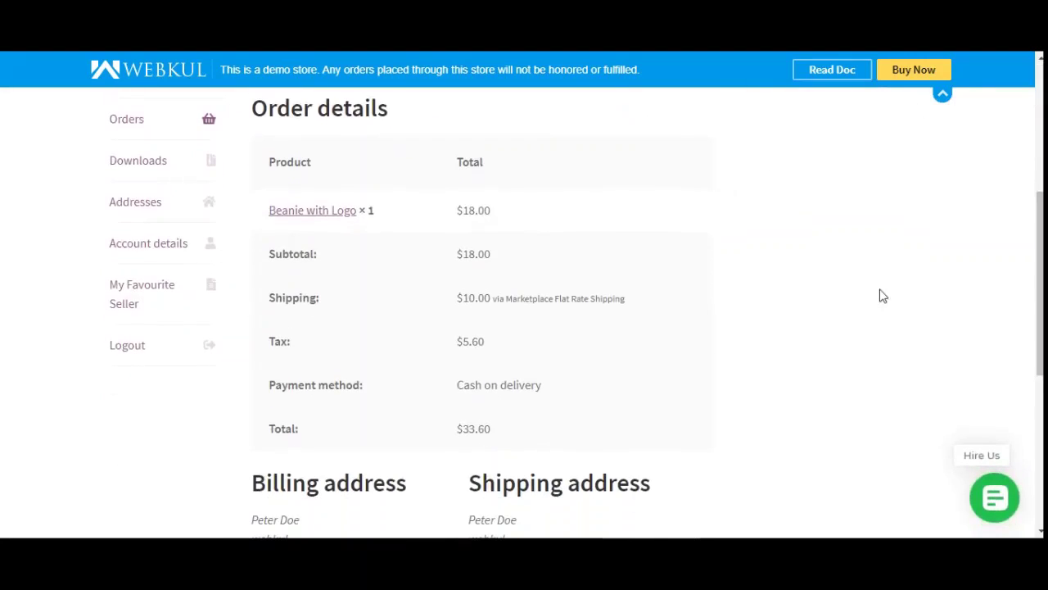
- Review the product price, tax and total in the customer's order details
drag(489, 217, 454, 215)
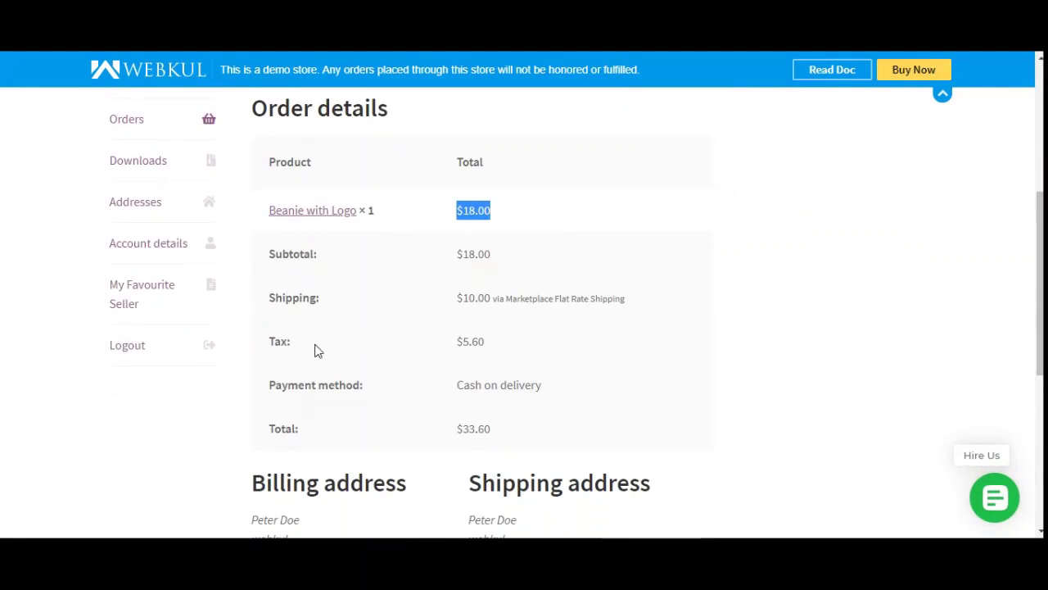
click(452, 348)
drag(450, 348, 497, 350)
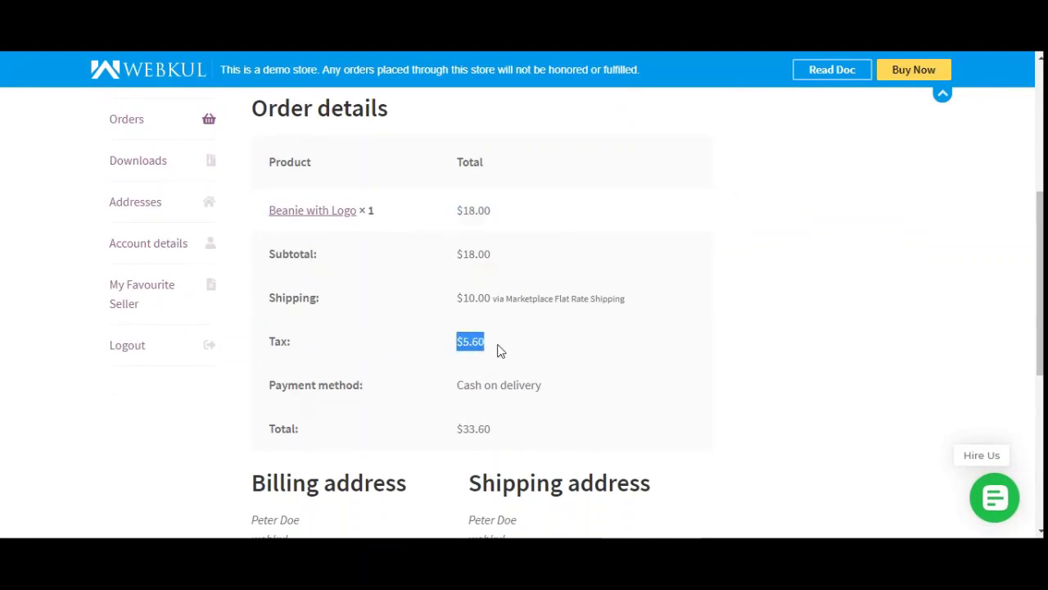
drag(304, 439, 495, 439)
click(501, 421)
scroll(929, 215, up, 5)
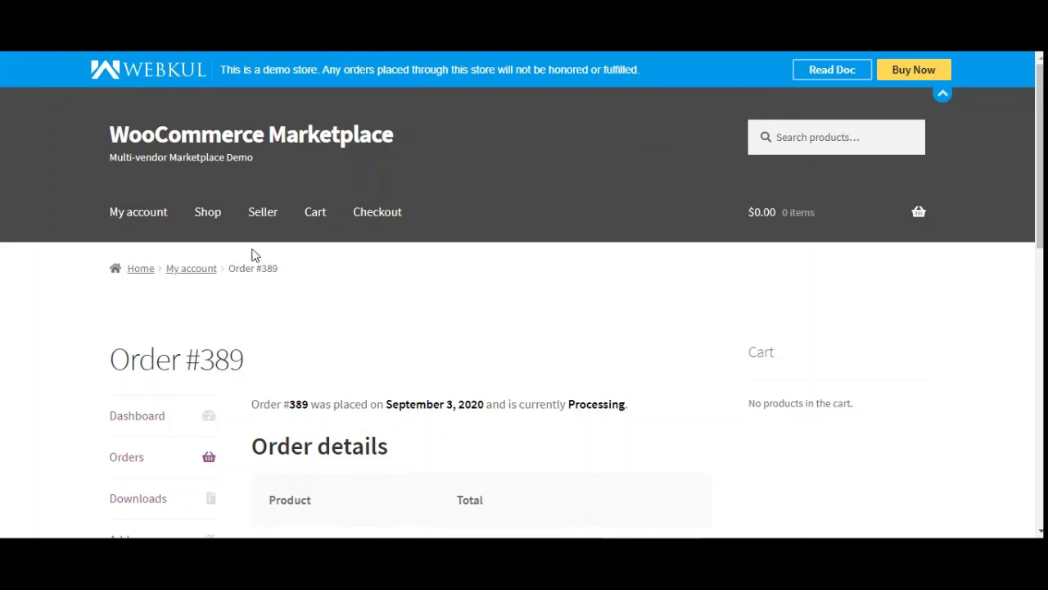
- Log out of the customer account and log in to the vendor account with the prefilled credentials
scroll(254, 405, down, 3)
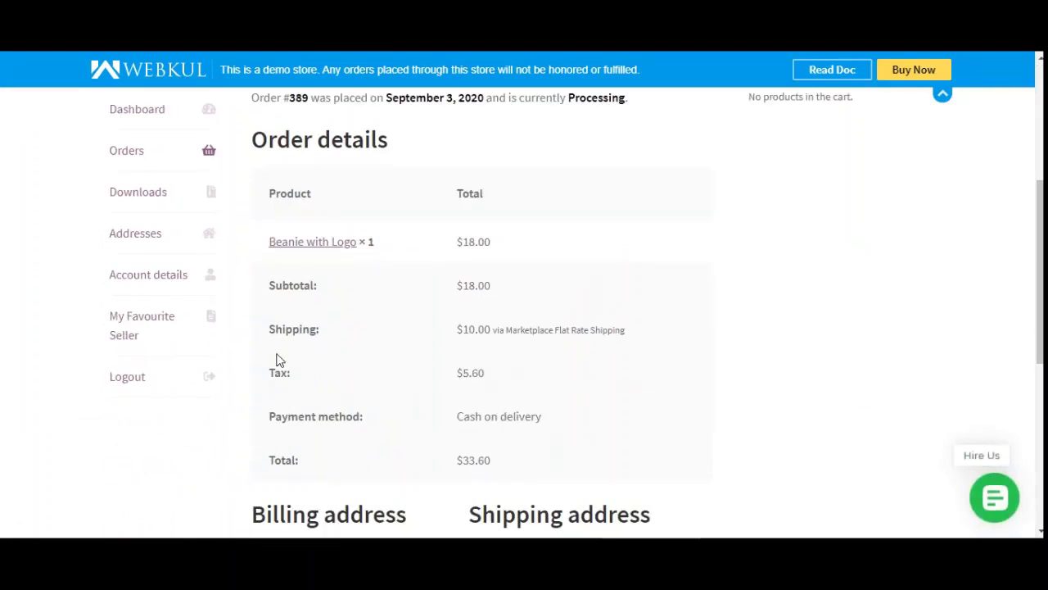
click(136, 379)
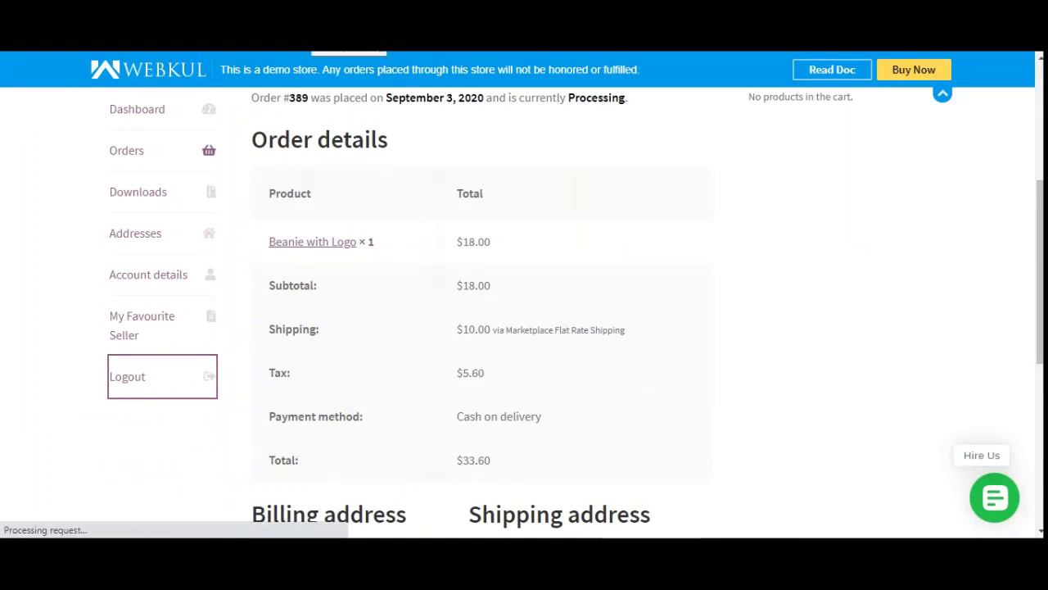
scroll(365, 388, down, 3)
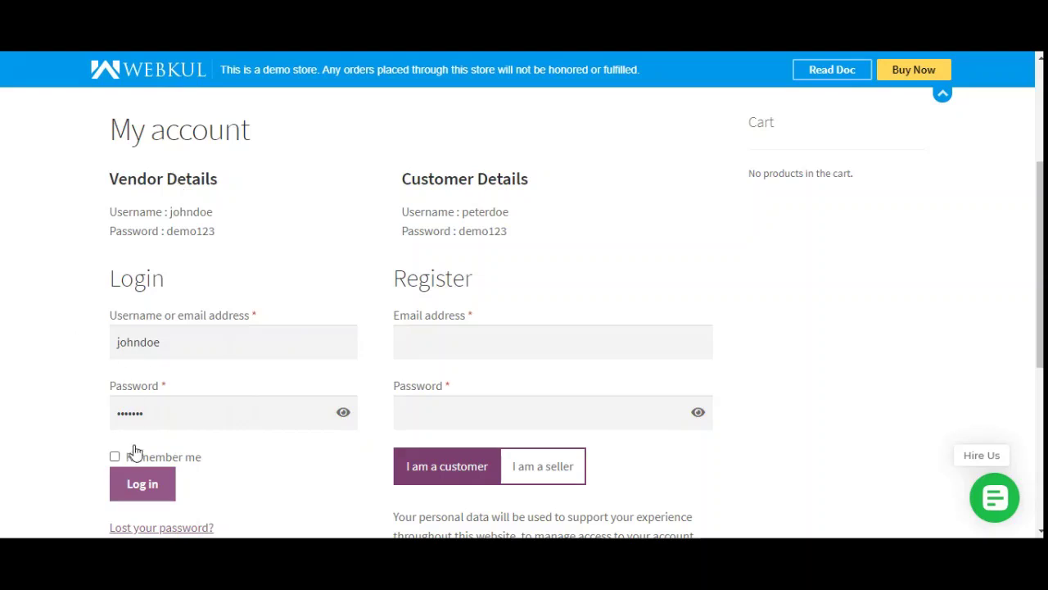
click(145, 486)
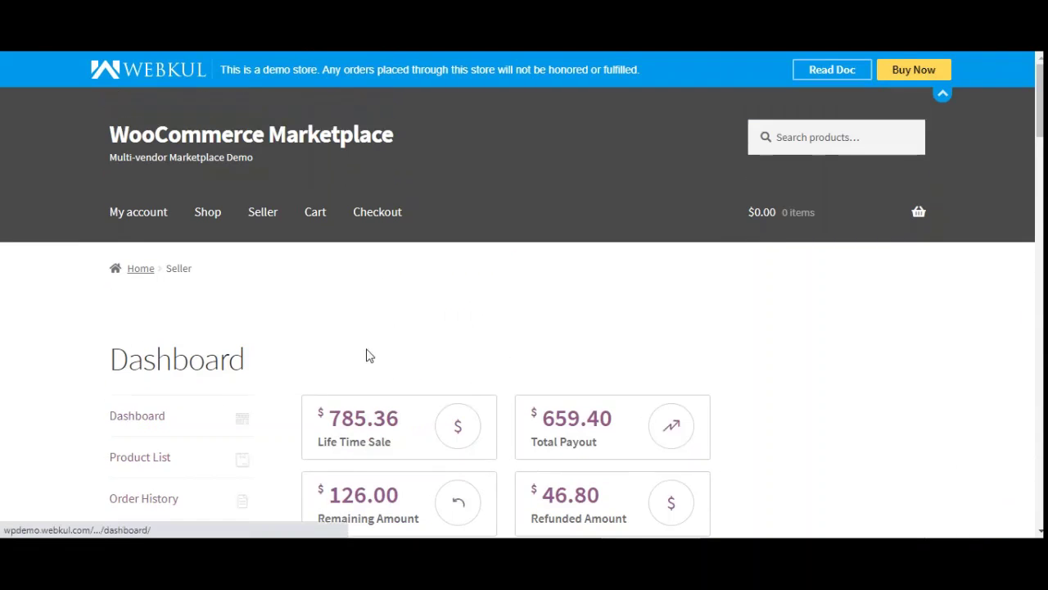
- Open the seller's order history and view the processing order dated 2020-09-03
scroll(1037, 113, down, 3)
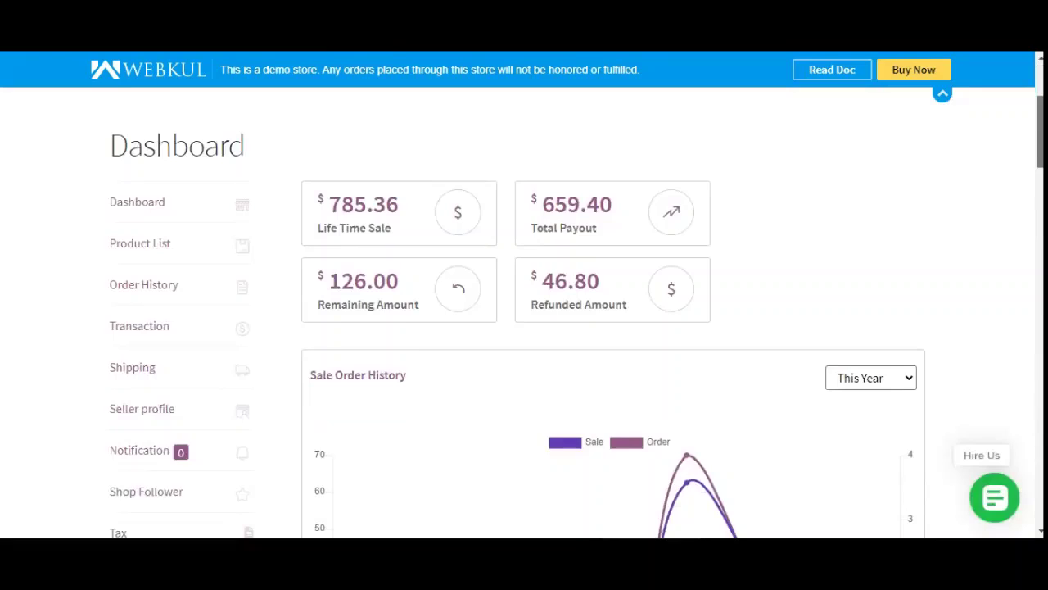
scroll(1037, 131, down, 5)
scroll(1037, 131, up, 3)
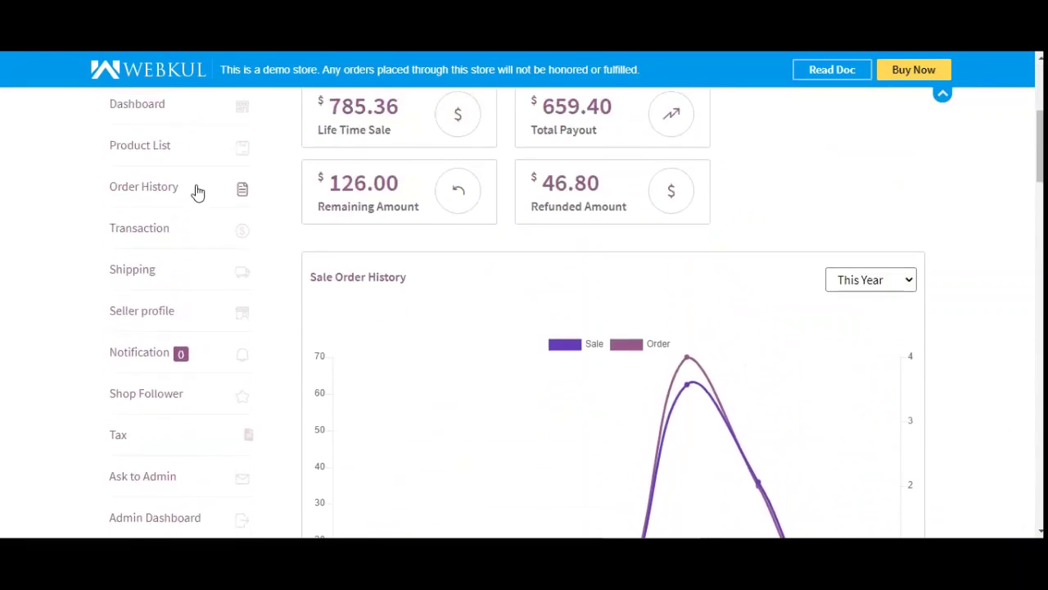
scroll(226, 391, up, 2)
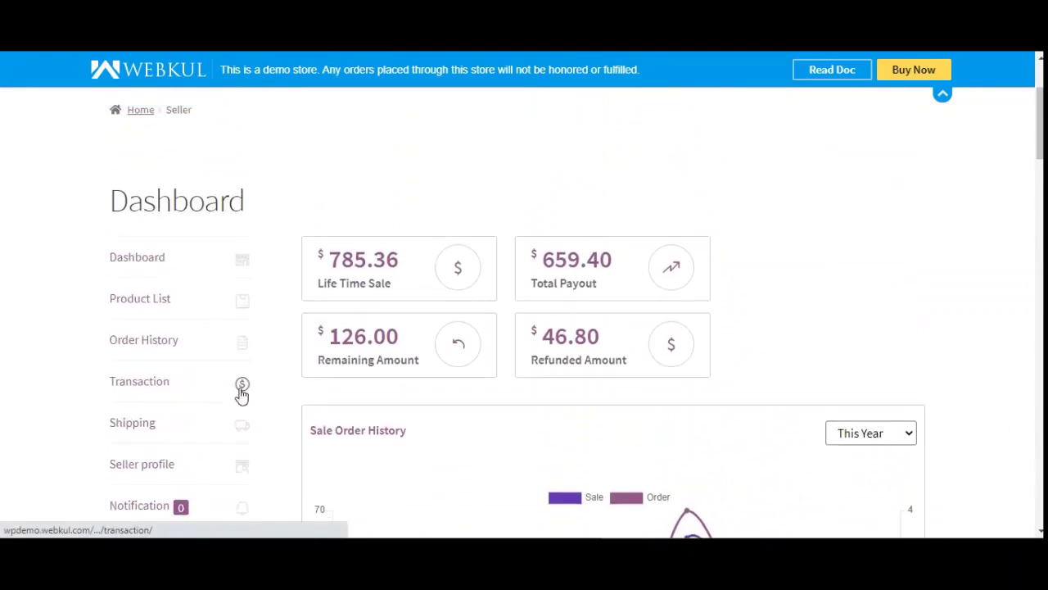
click(146, 348)
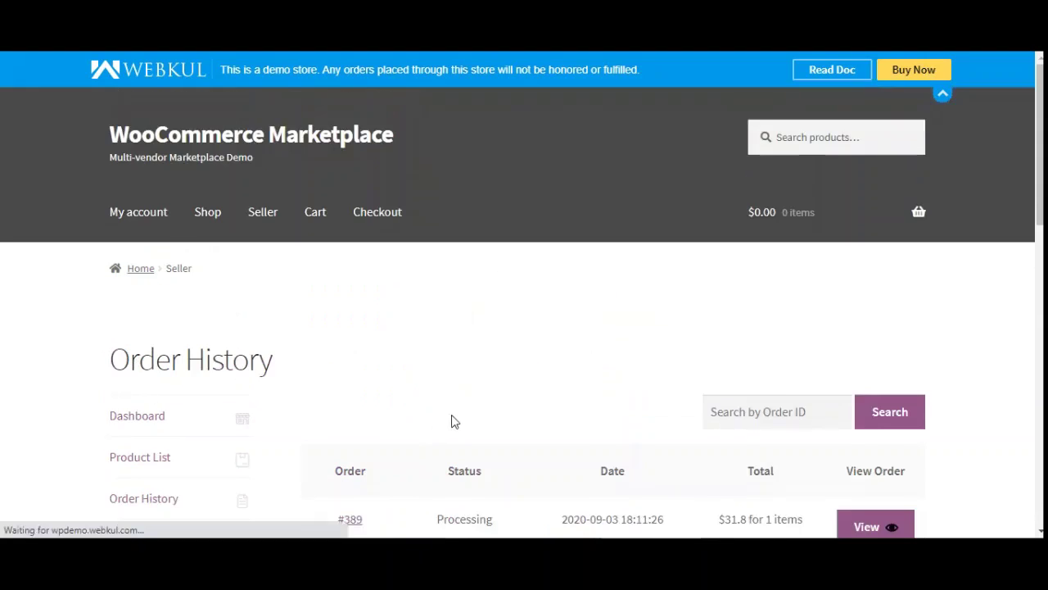
scroll(451, 420, down, 2)
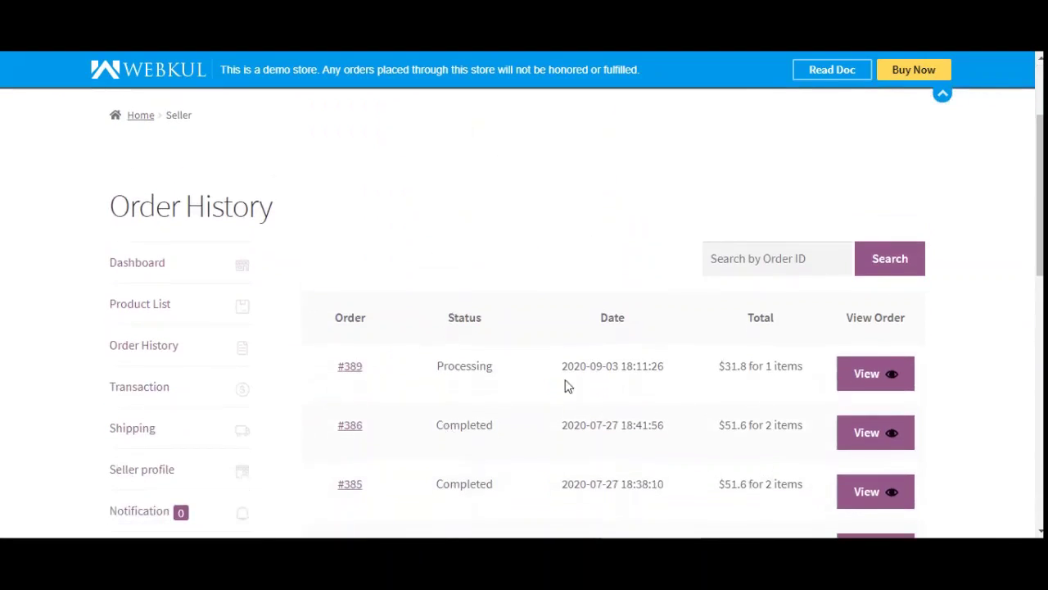
click(865, 377)
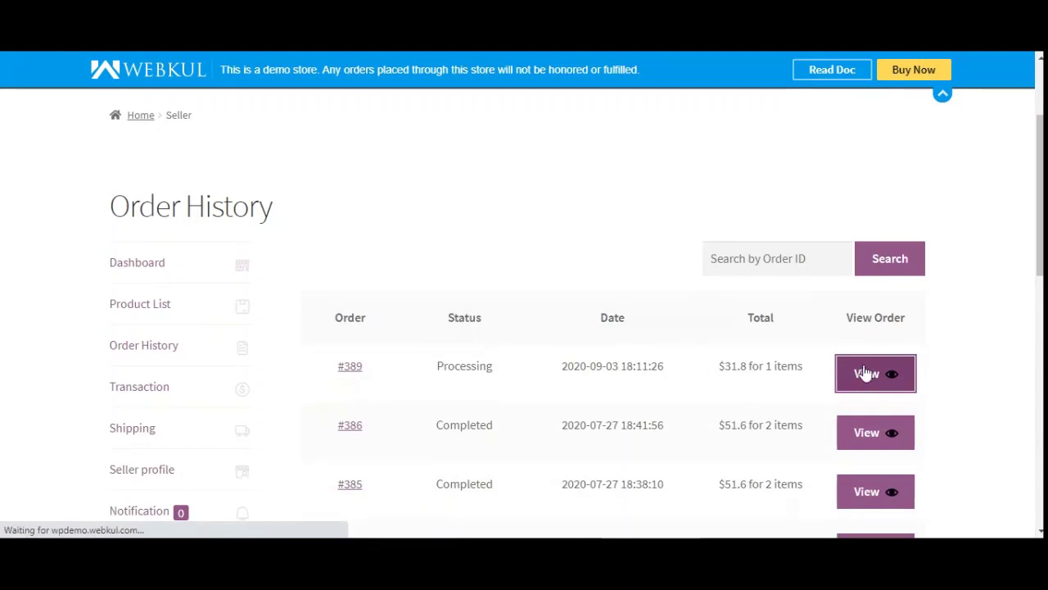
- Examine the product tax, shipping tax and total tax in the seller's view of the order
scroll(582, 407, down, 3)
scroll(509, 402, down, 3)
scroll(405, 382, up, 1)
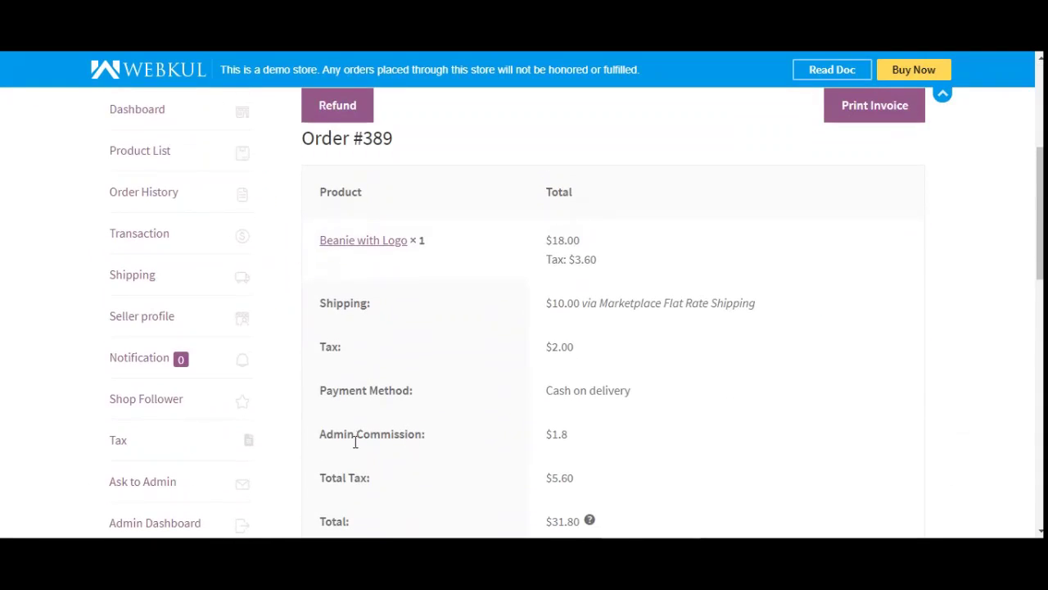
drag(583, 485, 548, 482)
scroll(581, 407, down, 3)
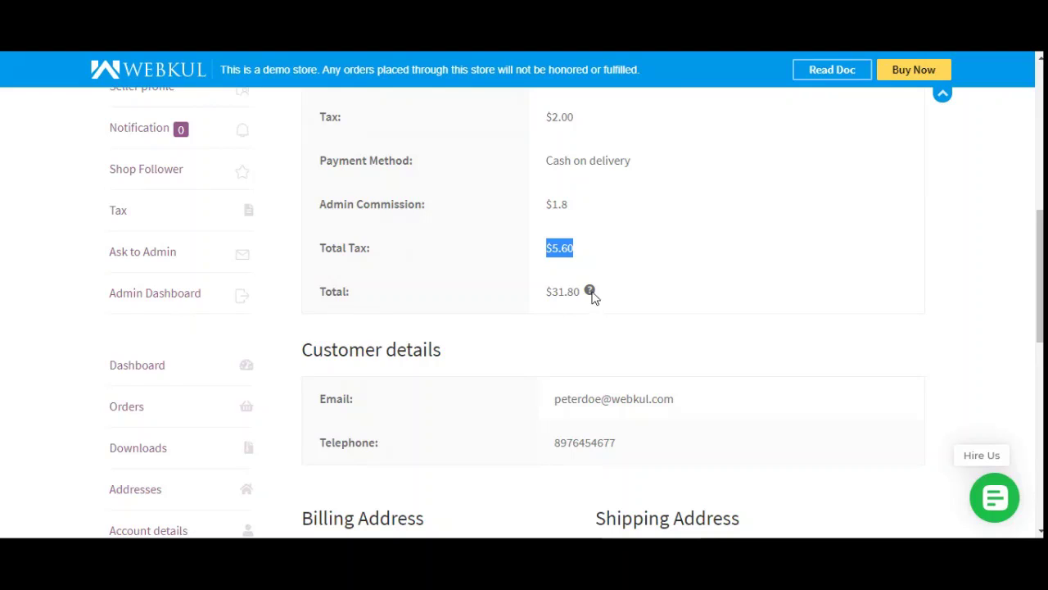
- Display the calculation behind the seller's order total and check the admin commission
mouse_move(592, 295)
click(392, 192)
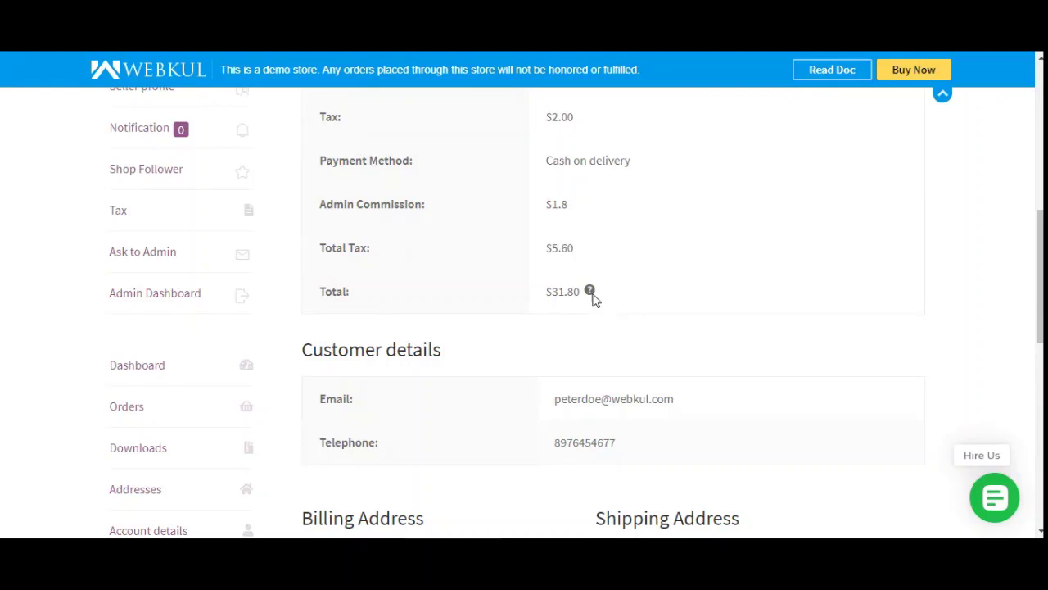
mouse_move(593, 295)
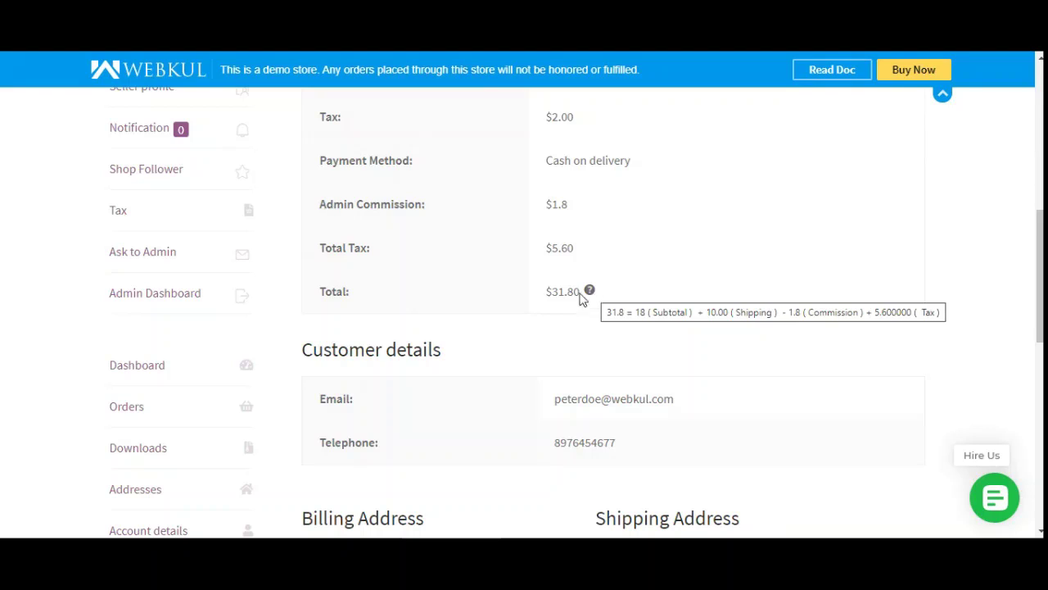
drag(575, 206, 533, 213)
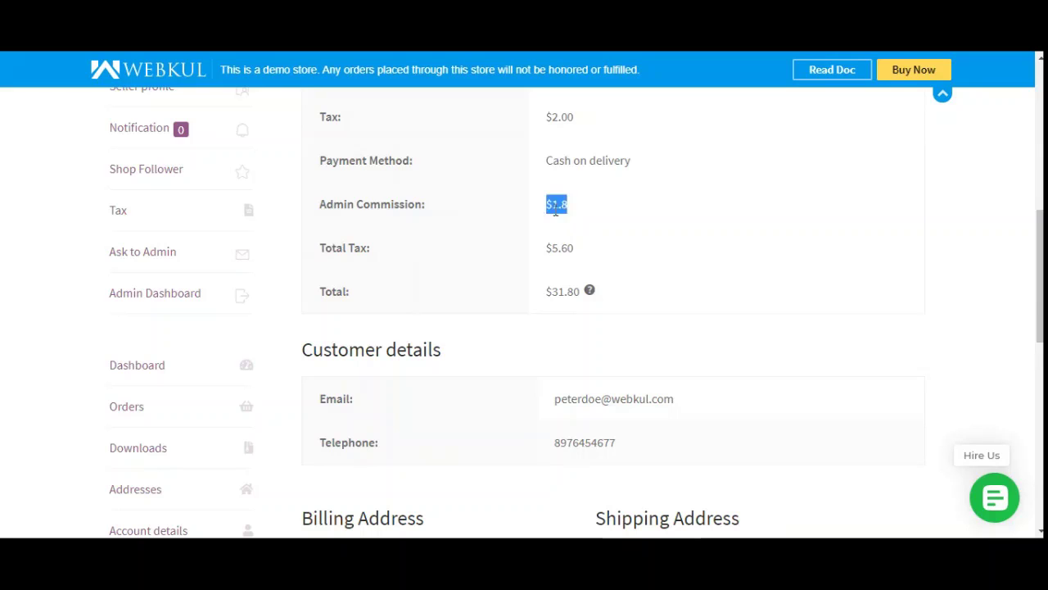
scroll(554, 306, down, 2)
scroll(554, 306, up, 6)
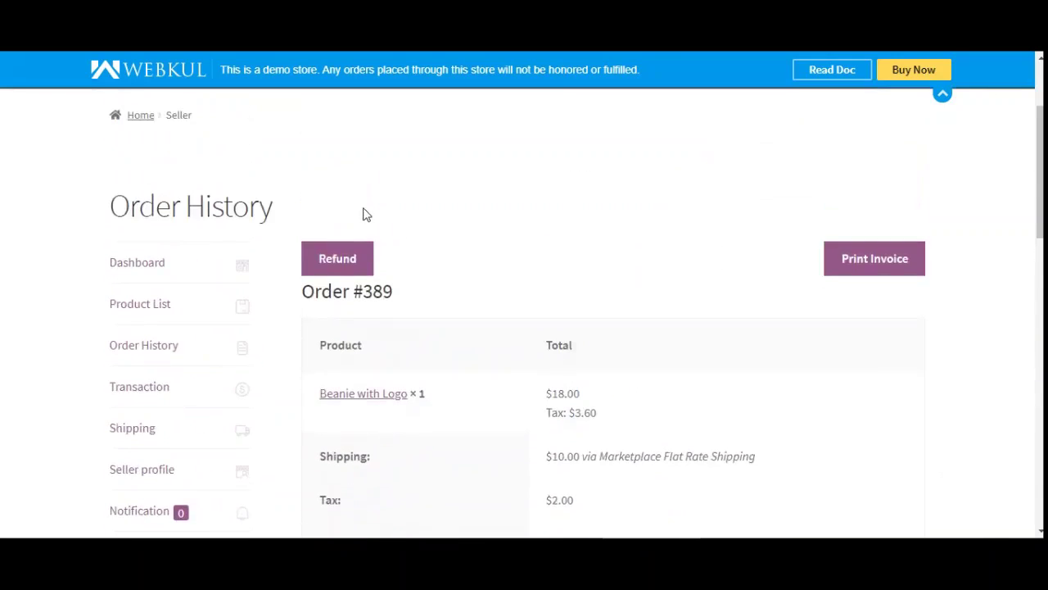
scroll(405, 126, down, 2)
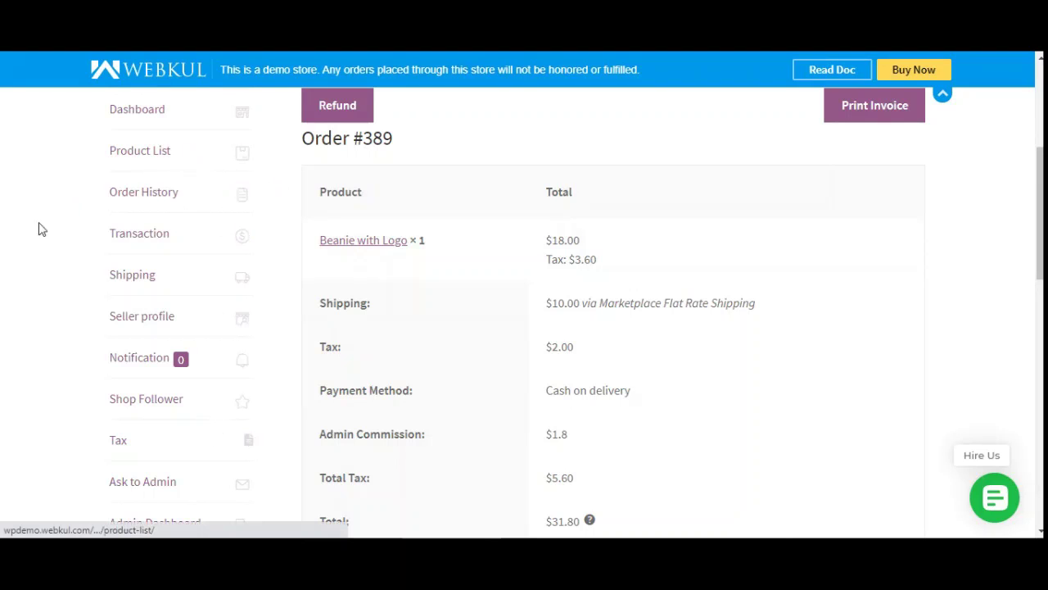
- Open the seller's tax settings and examine the Standard tax rates table
scroll(93, 270, up, 1)
scroll(150, 398, down, 2)
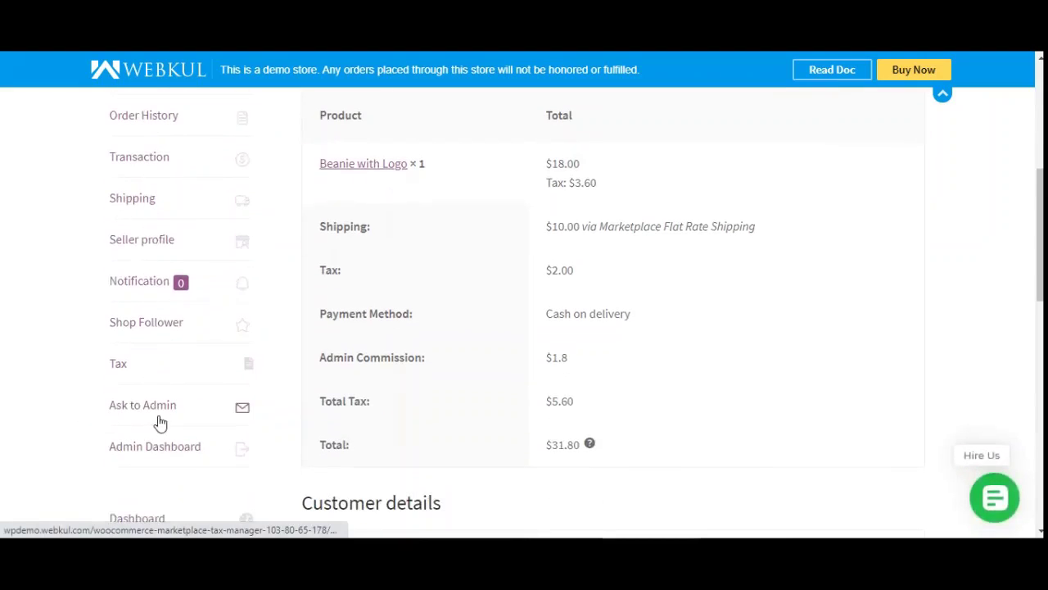
click(127, 371)
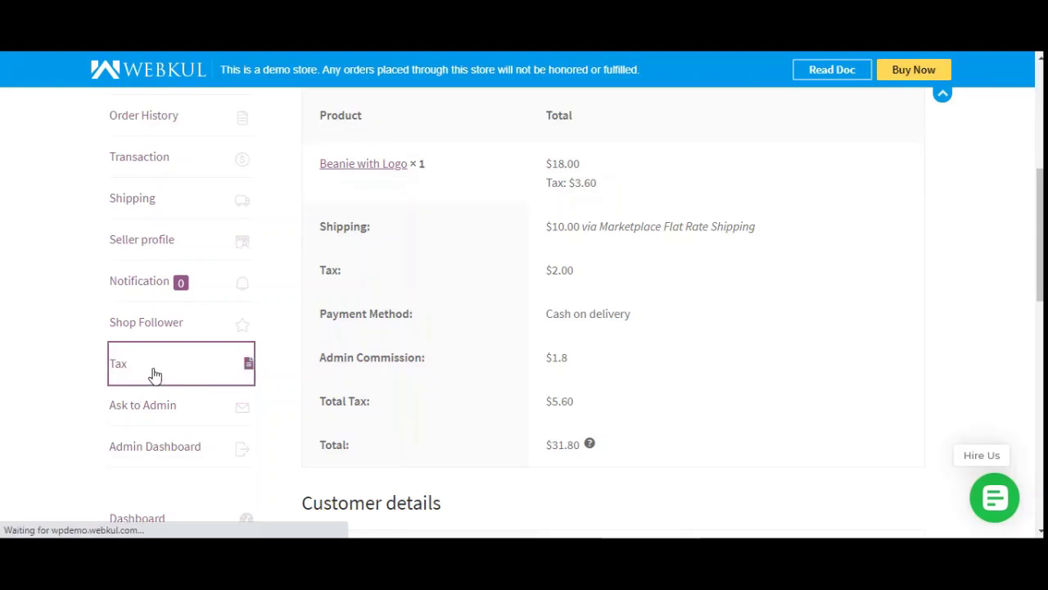
scroll(156, 375, up, 1)
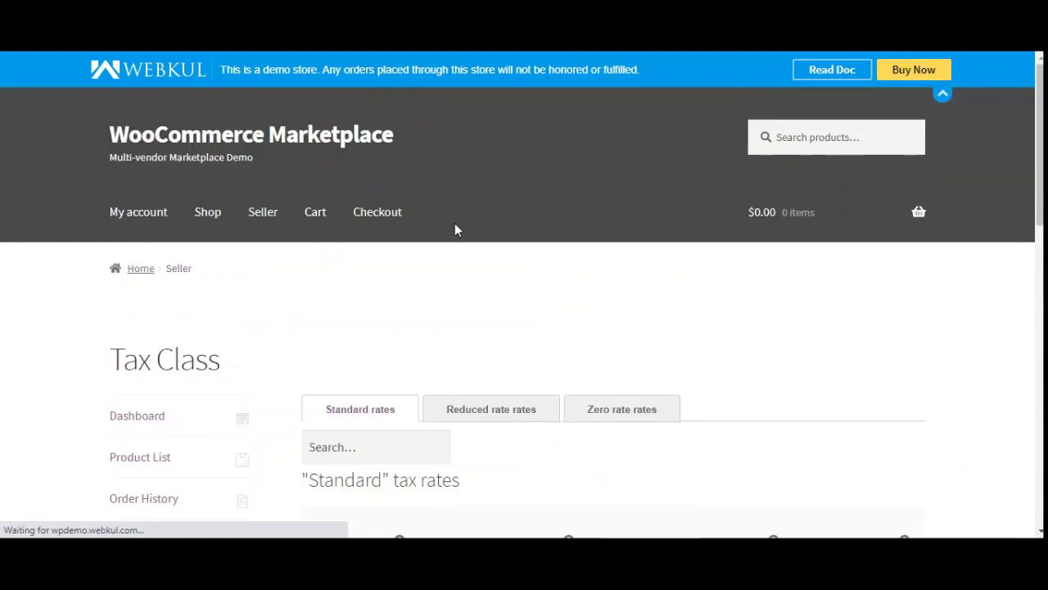
scroll(647, 296, down, 1)
scroll(647, 296, down, 2)
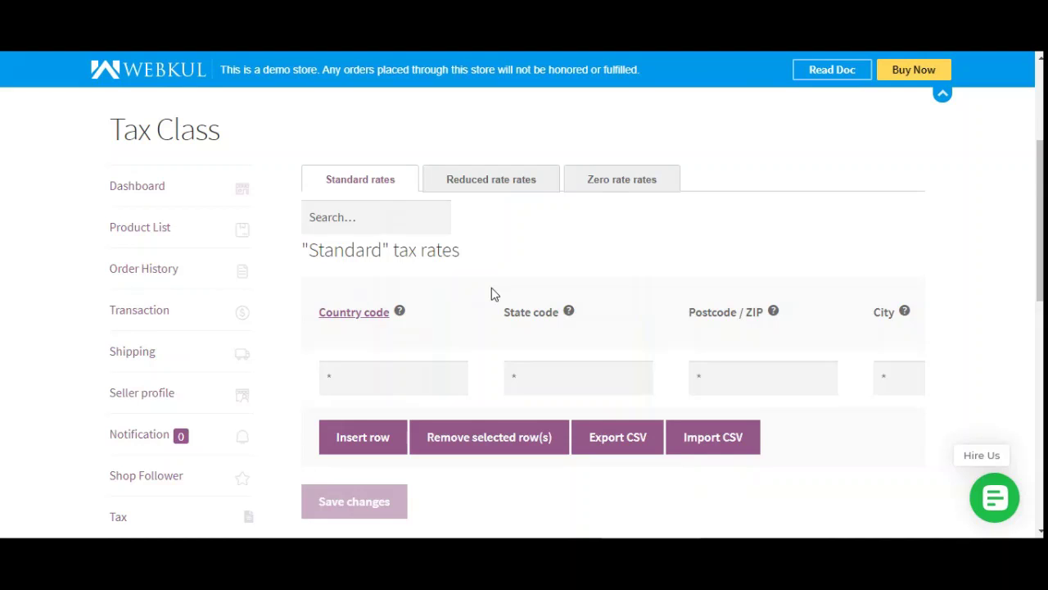
scroll(495, 270, down, 3)
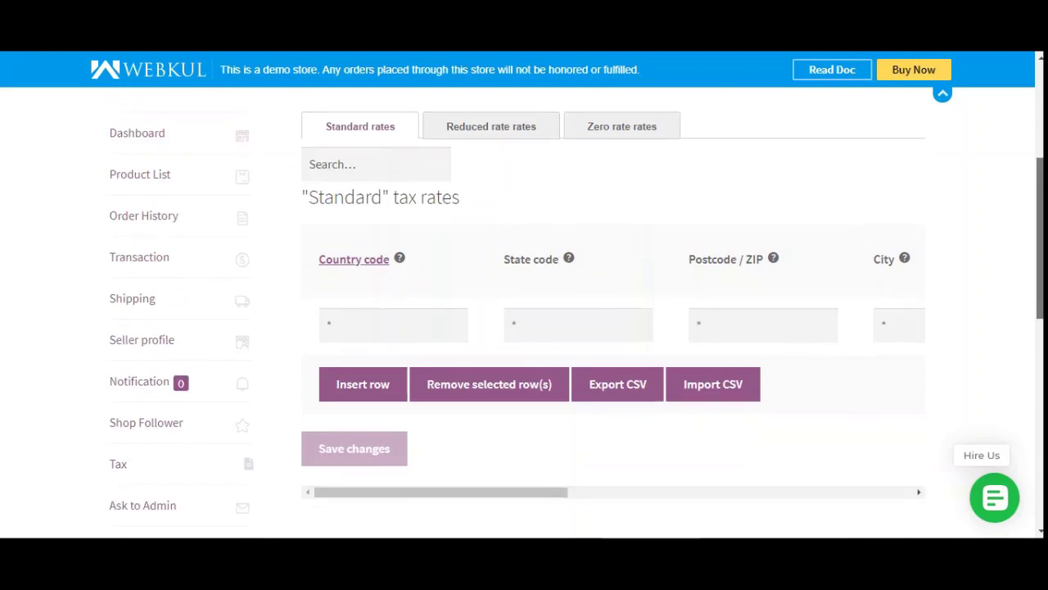
scroll(988, 240, up, 5)
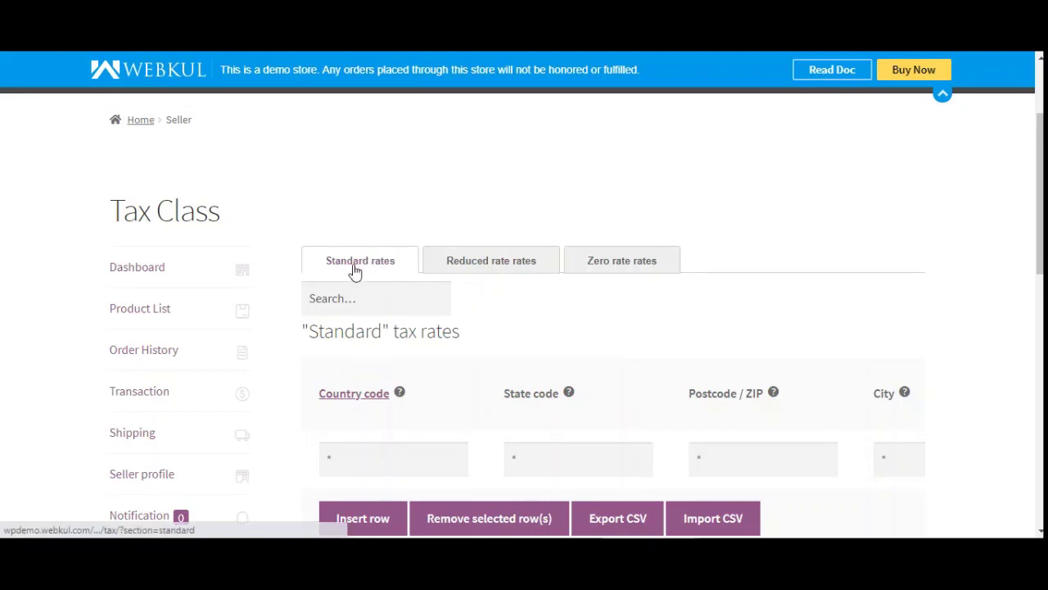
- Look through the Reduced rate and Zero rate tax tables
click(493, 271)
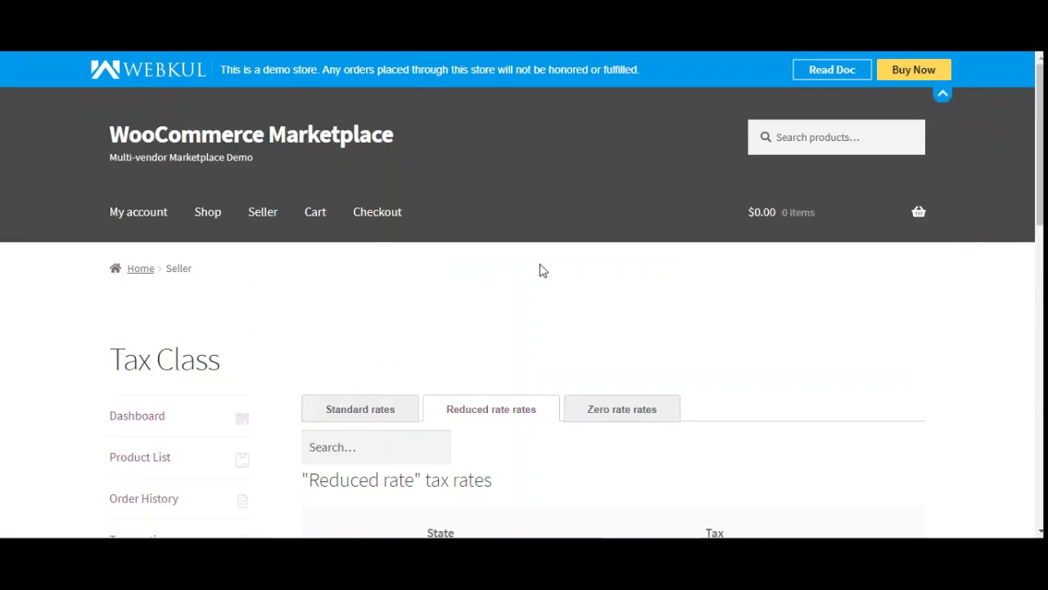
scroll(524, 473, down, 3)
scroll(573, 352, up, 1)
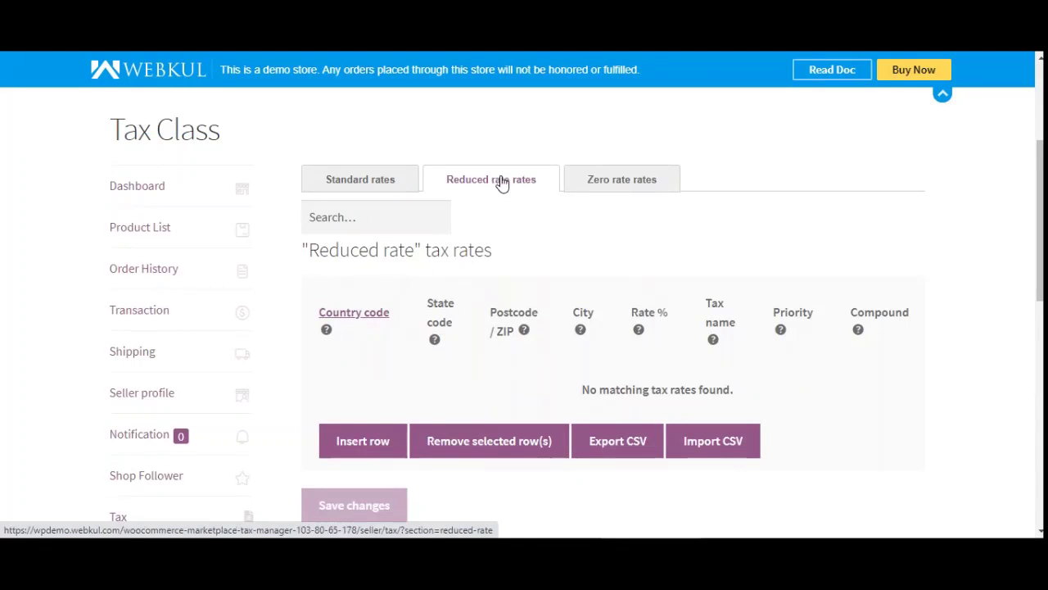
click(637, 187)
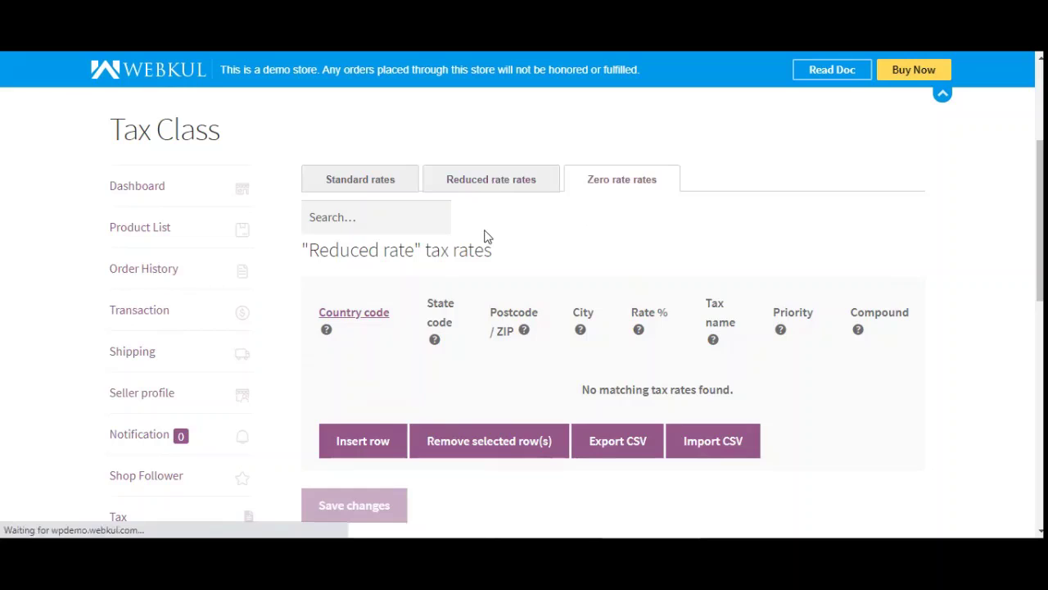
scroll(573, 270, down, 4)
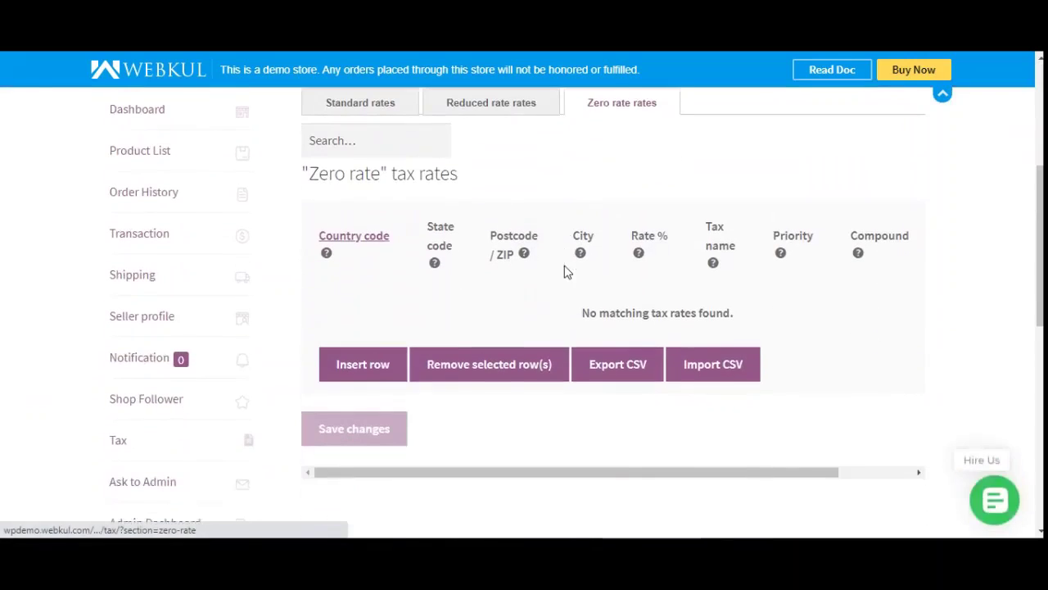
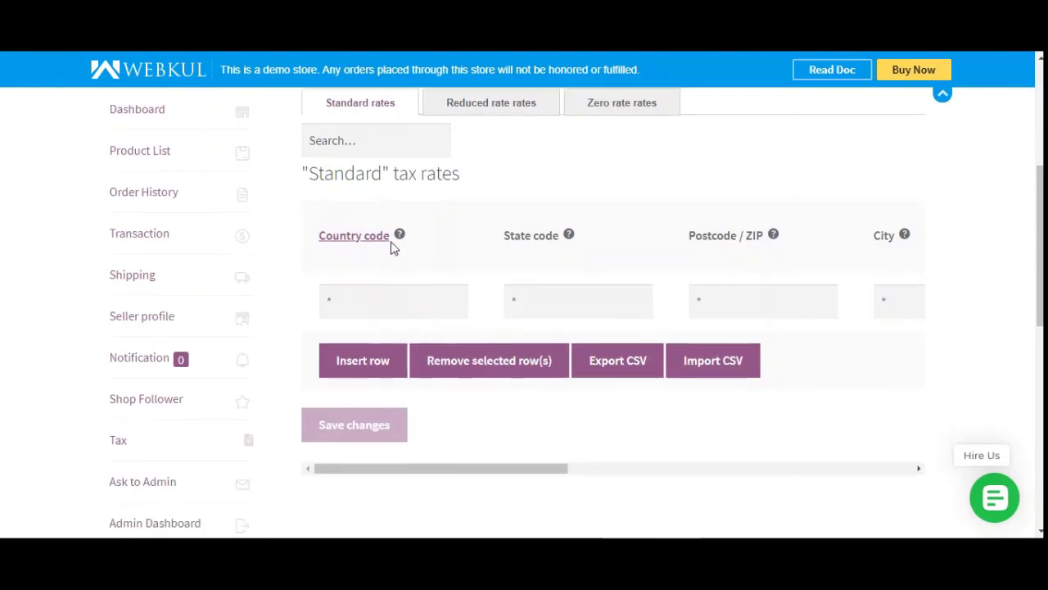
- Insert a new row in the Standard tax rates table
click(363, 244)
click(370, 366)
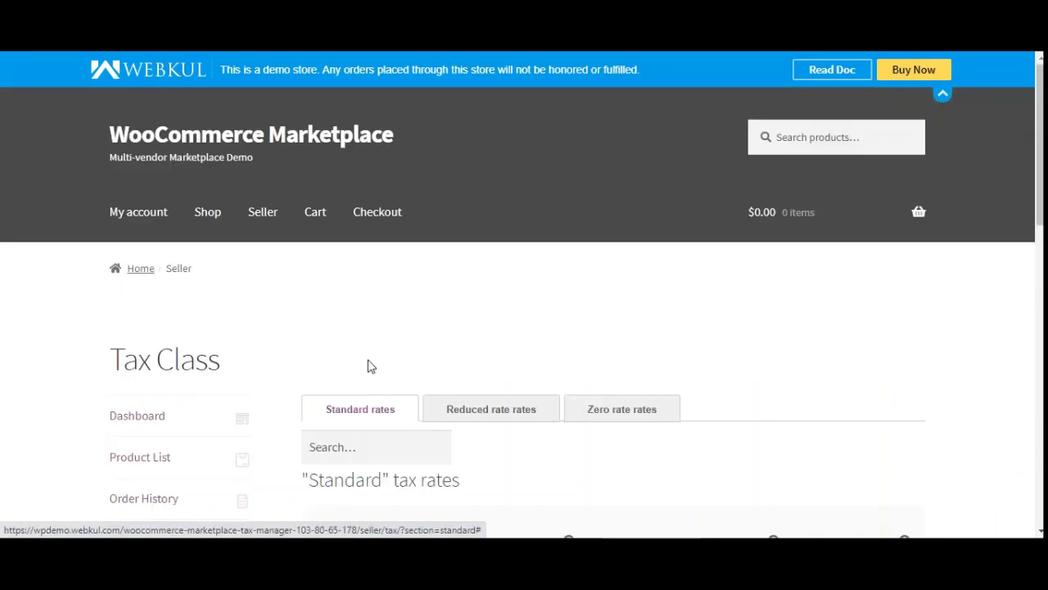
scroll(524, 328, down, 1)
scroll(508, 298, down, 4)
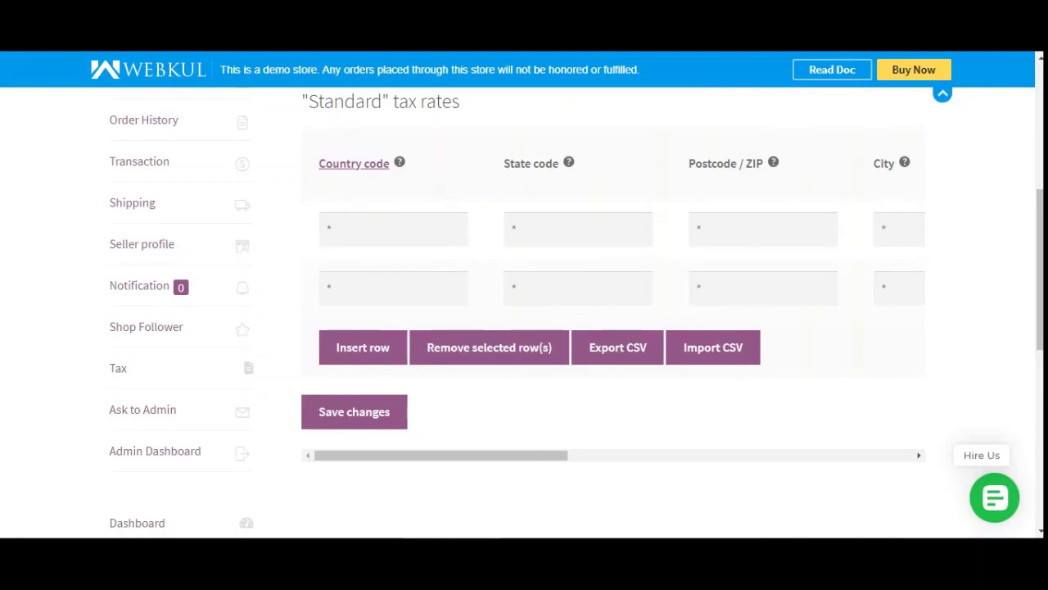
- Remove the extra blank row from the Standard tax rates table
click(385, 230)
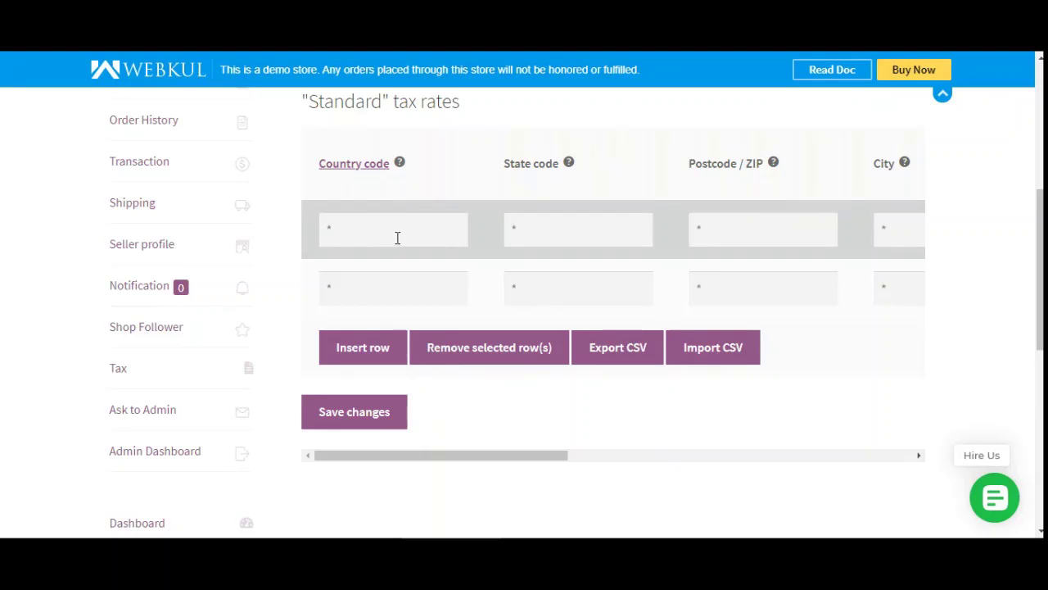
click(367, 293)
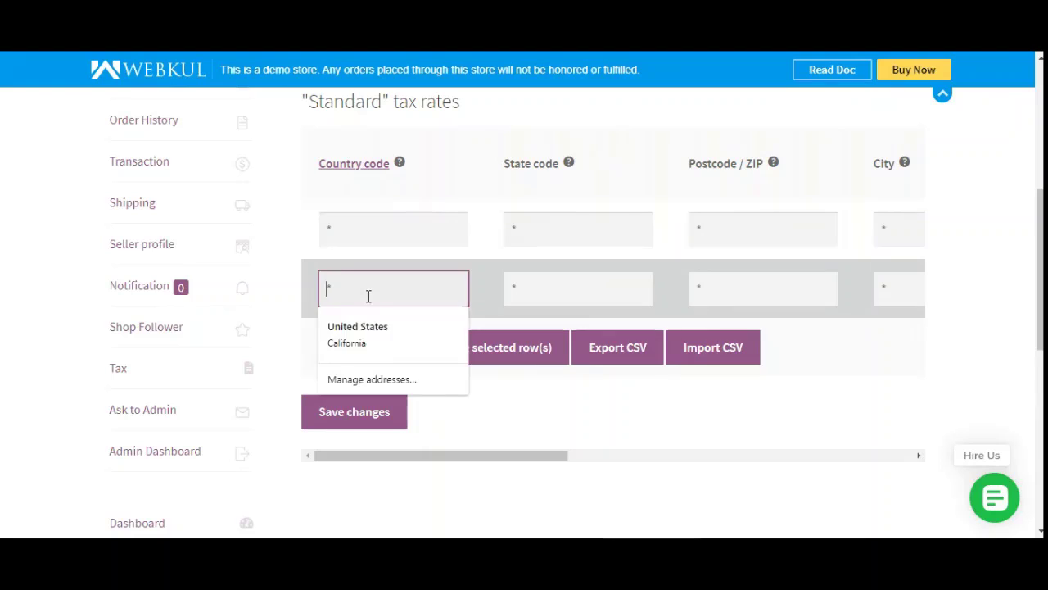
click(514, 355)
- Set the country code of the remaining Standard tax rate row to US
click(410, 288)
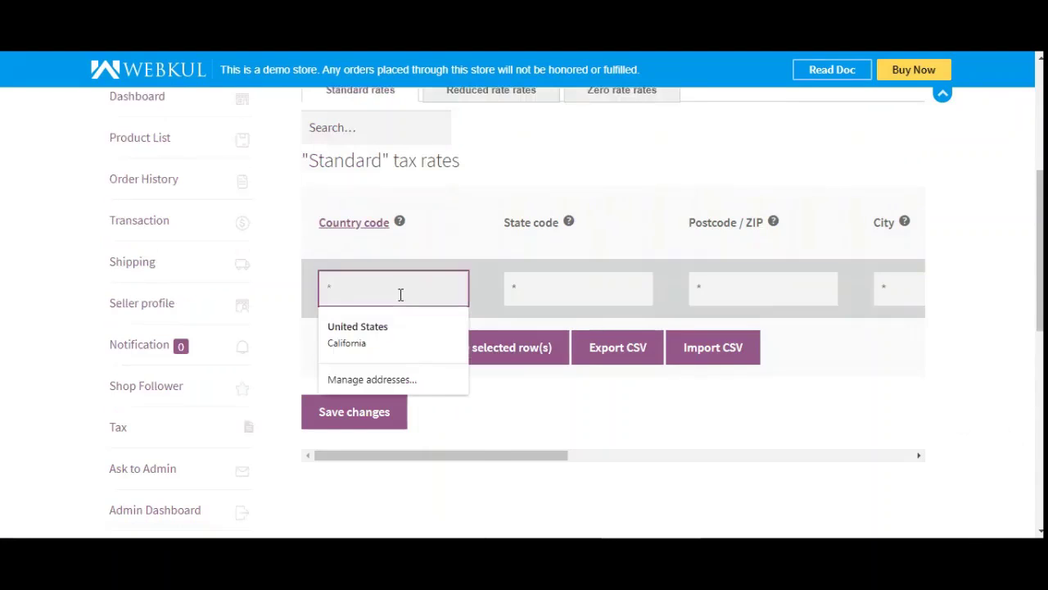
mouse_move(400, 223)
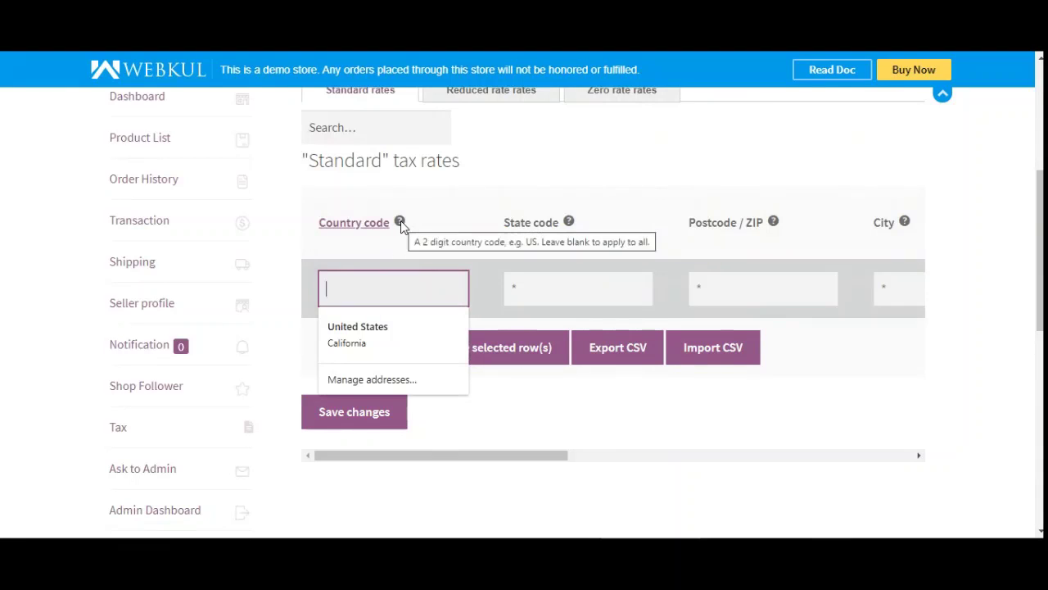
click(379, 291)
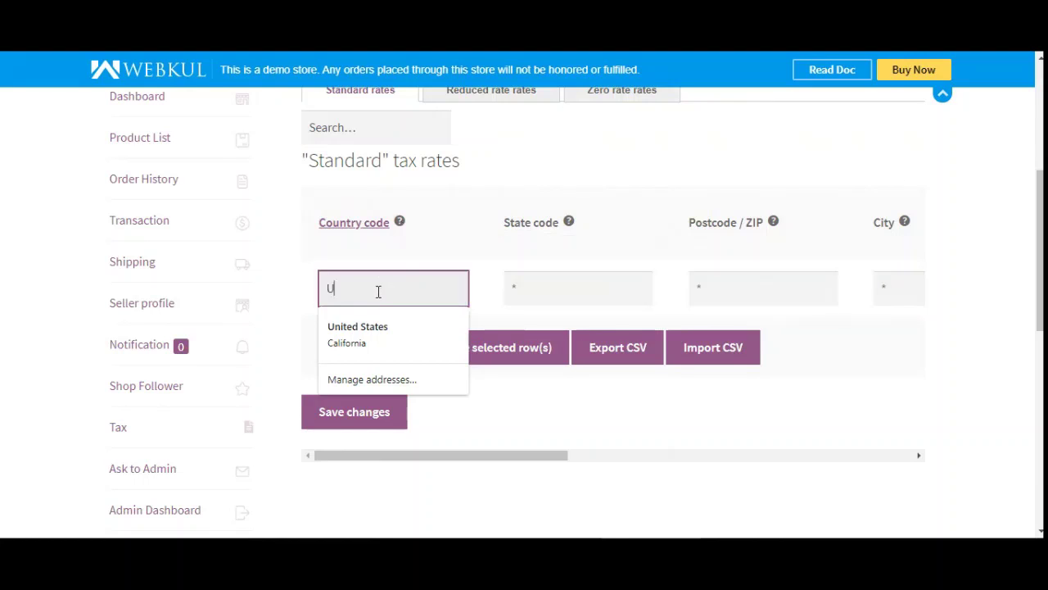
key(Escape)
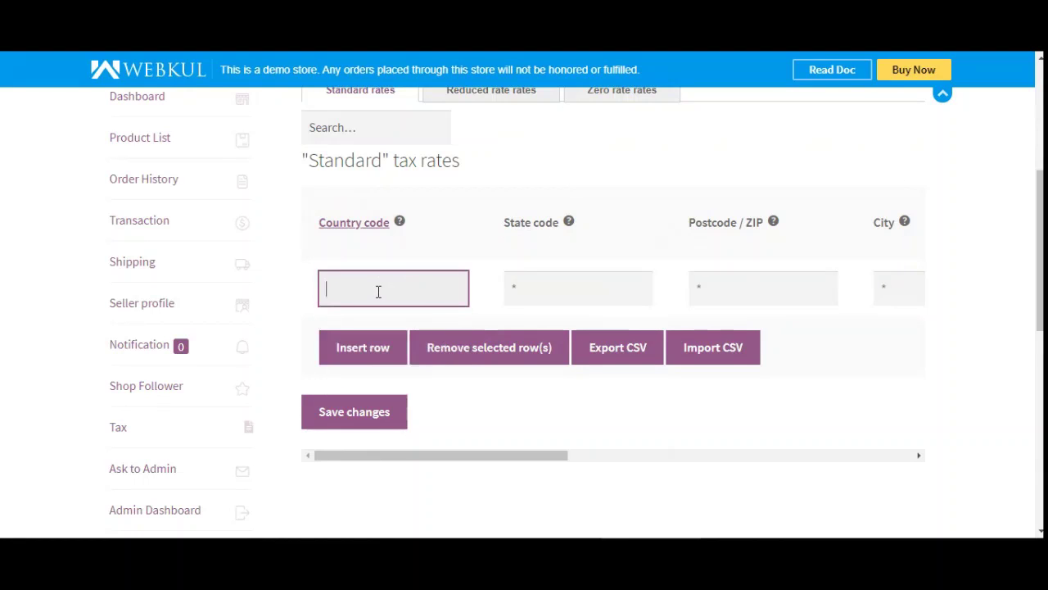
text(US)
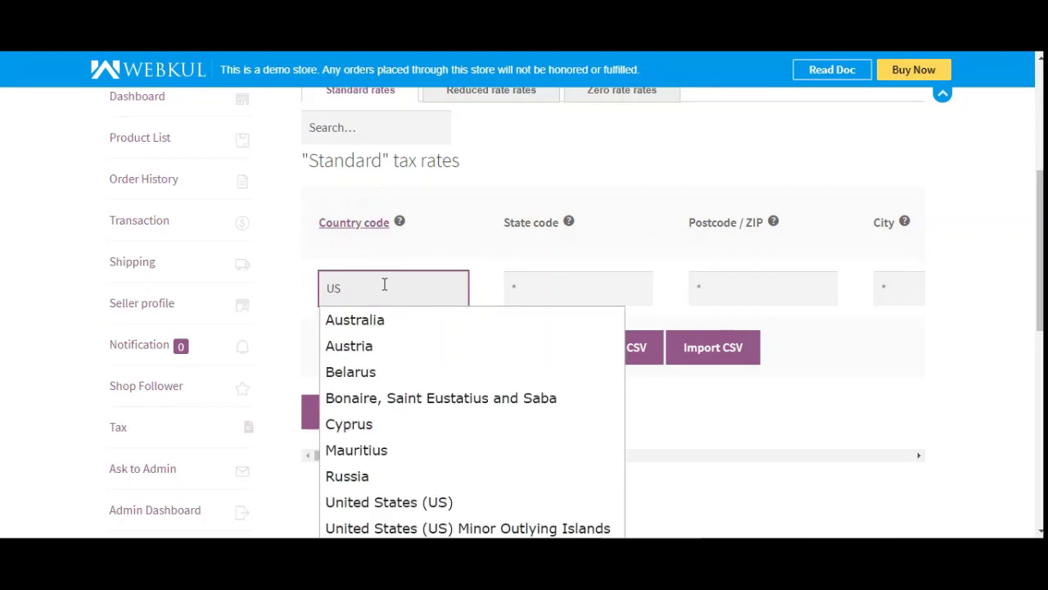
click(435, 260)
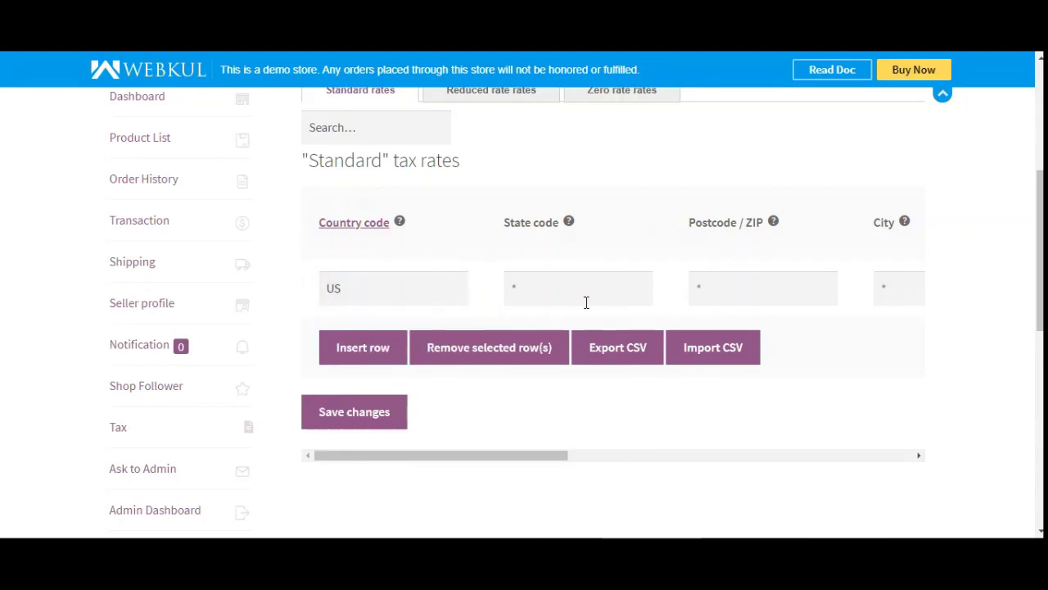
- Insert a second row in the Standard tax rates table and set its country code to IN
click(363, 347)
scroll(372, 355, down, 4)
click(383, 360)
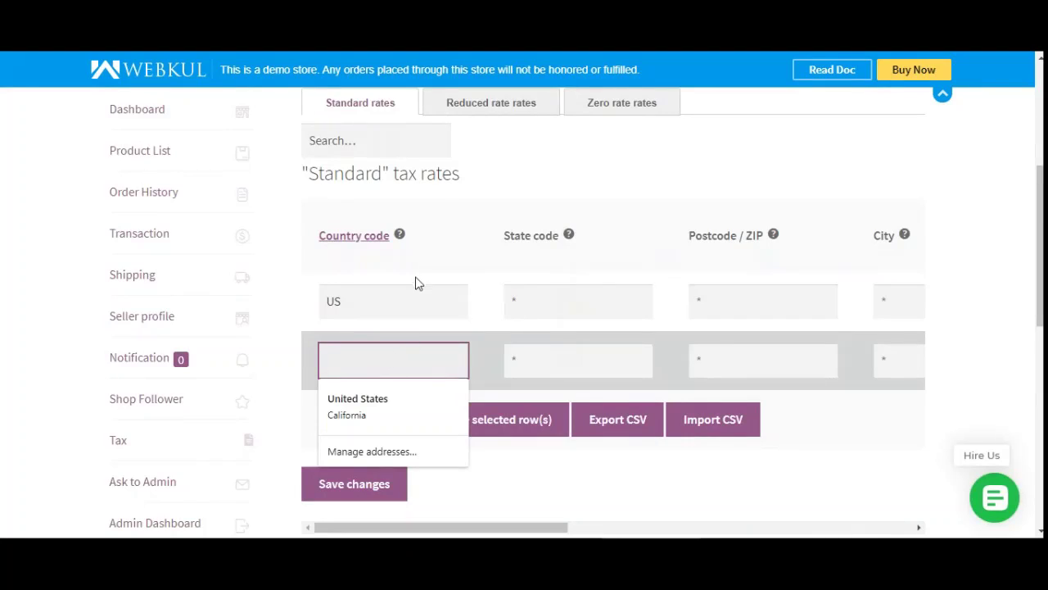
text(IN)
click(481, 247)
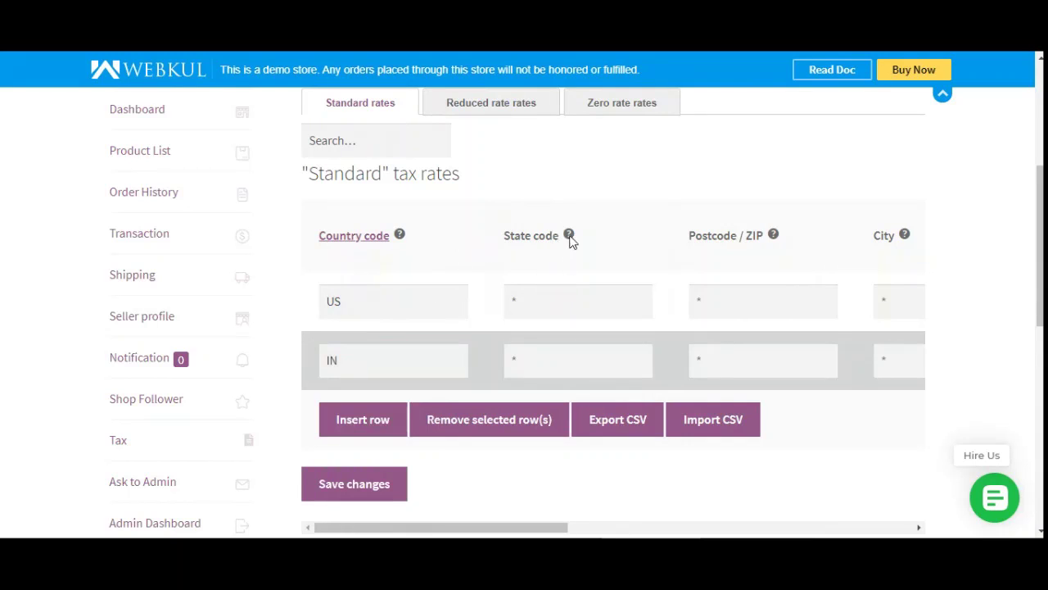
- Set the US row's state code to AL and its postcodes to 20130;20136; with semicolon separators
mouse_move(571, 239)
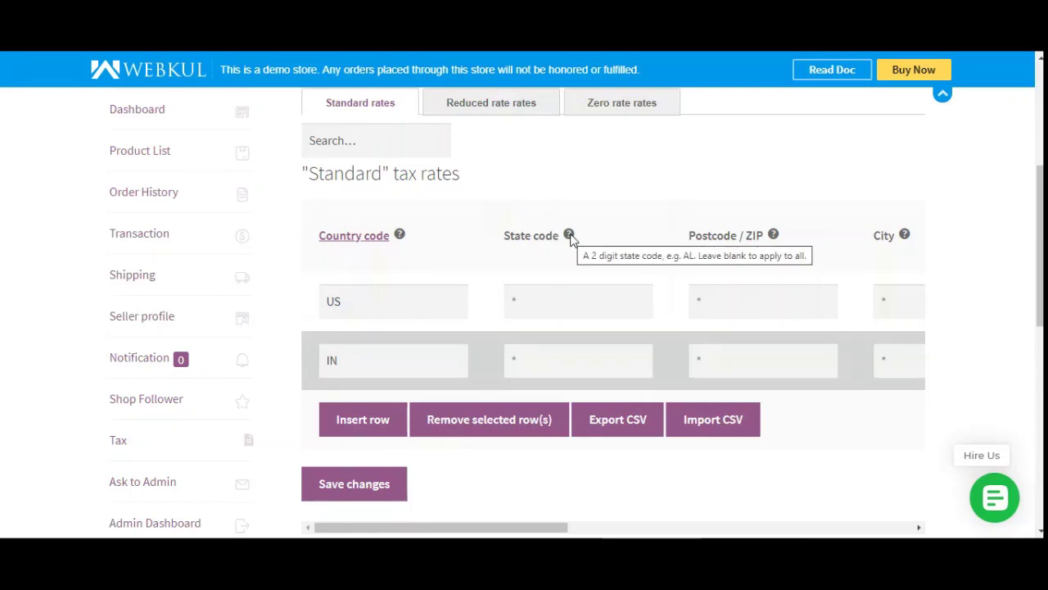
click(534, 301)
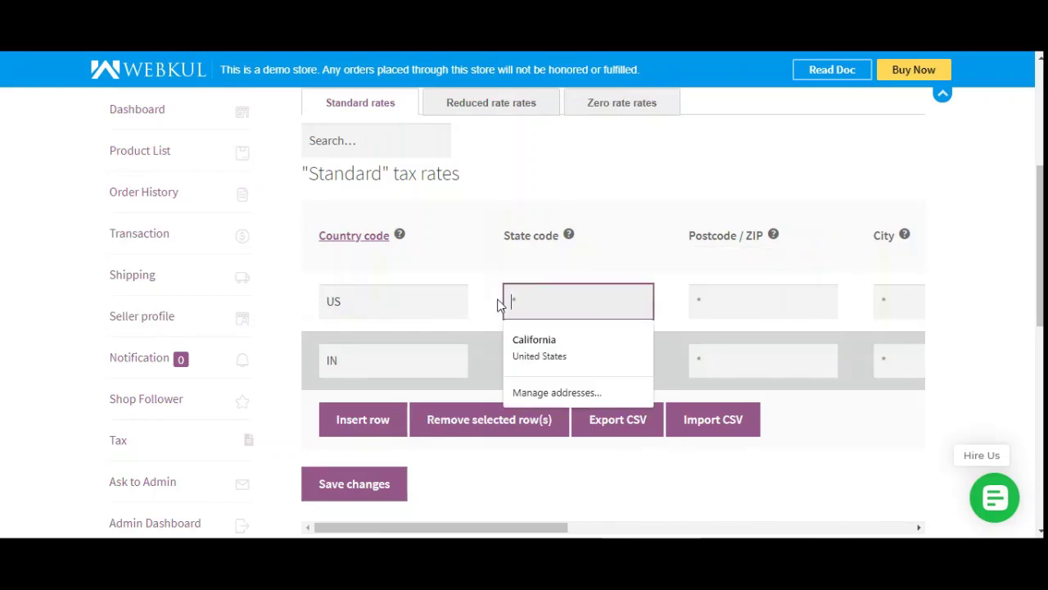
text(A)
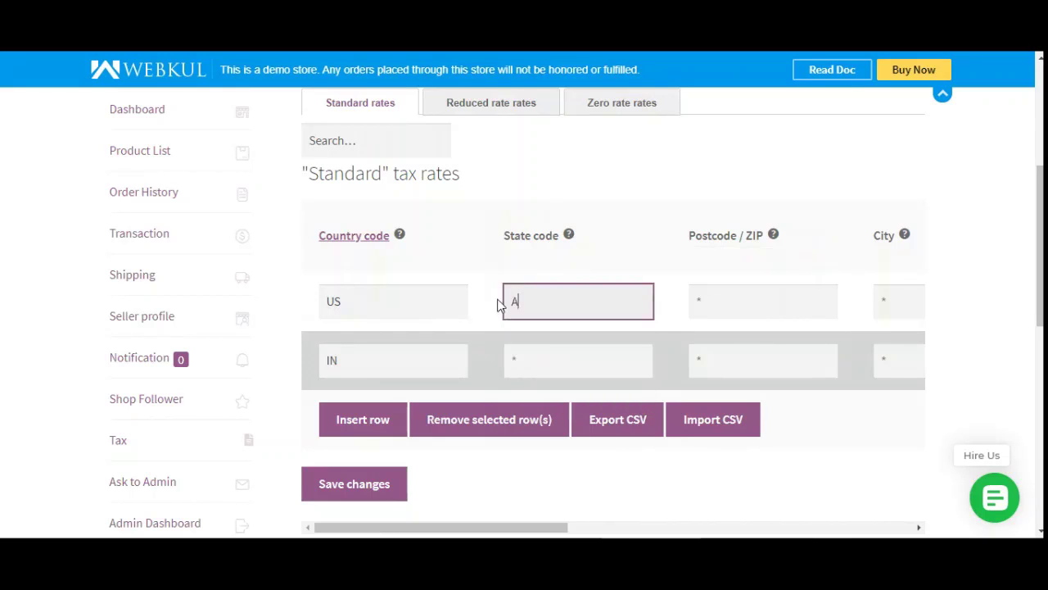
text(L)
mouse_move(773, 236)
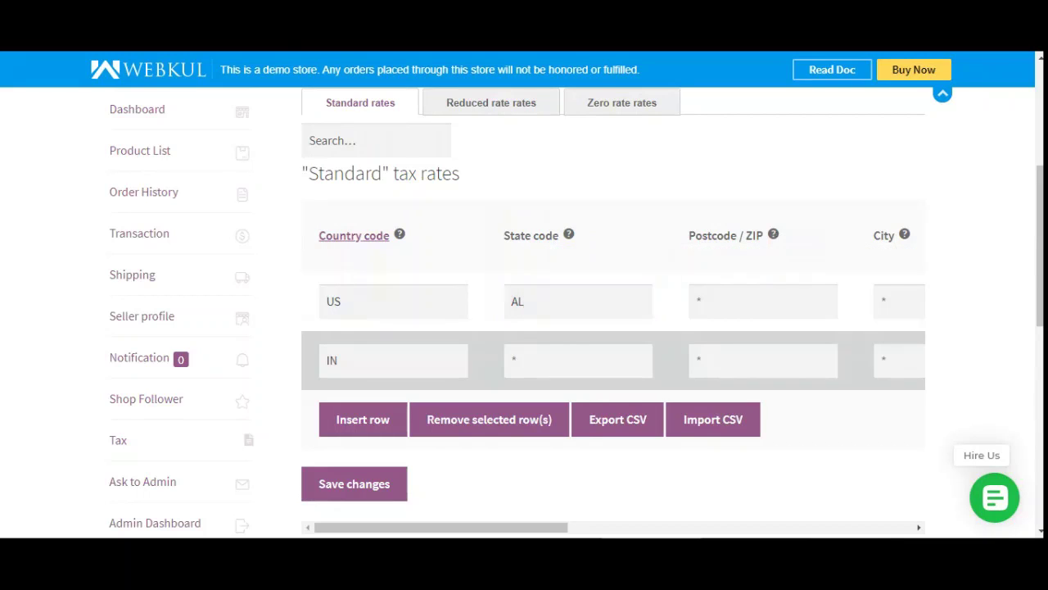
click(746, 296)
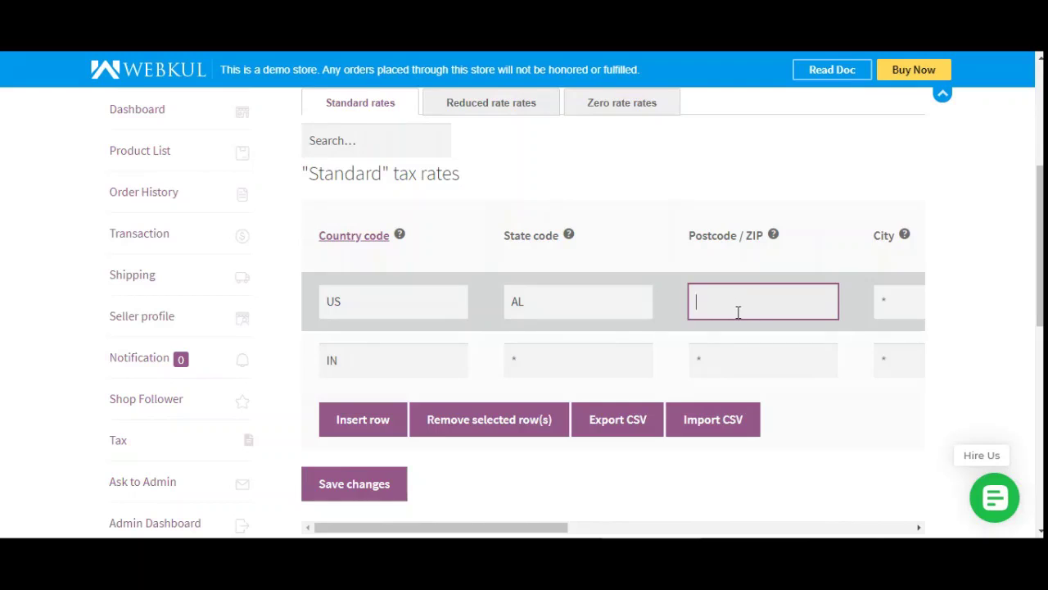
text(20130;)
text(20136;)
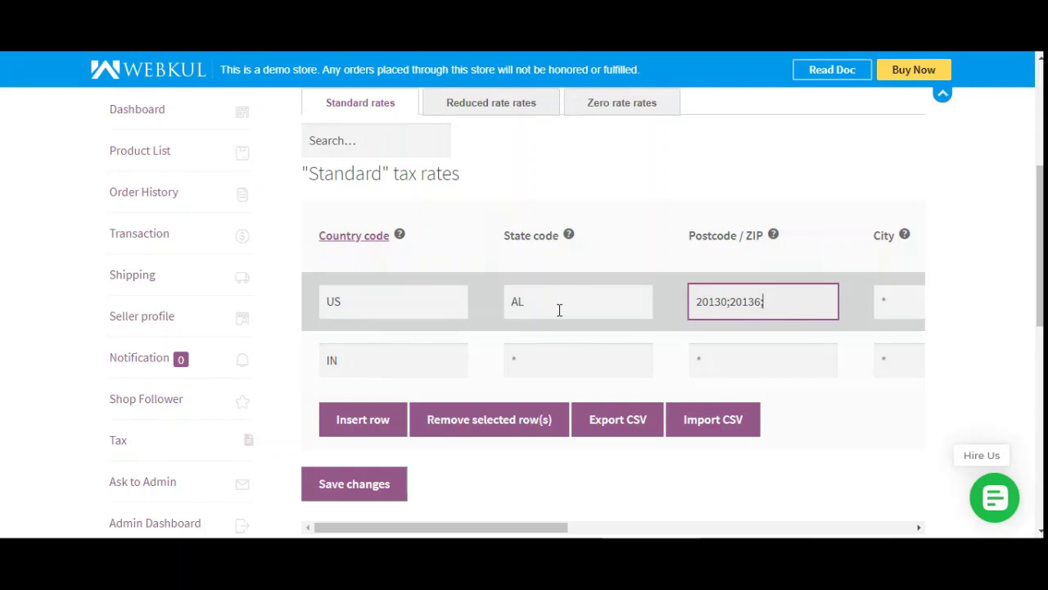
- Set the IN row's state code to the * wildcard
drag(555, 304, 496, 304)
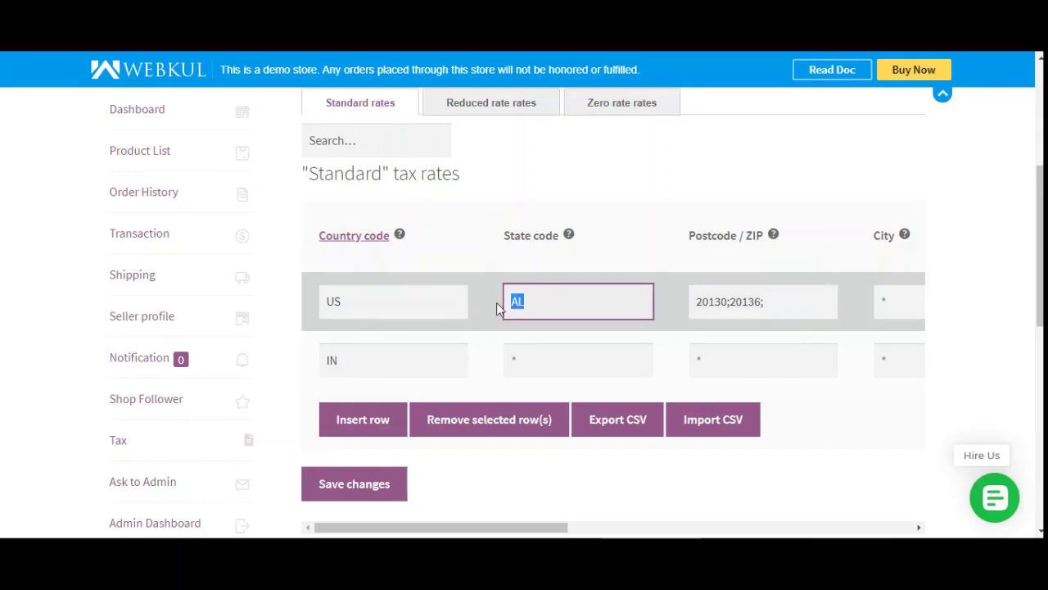
click(539, 360)
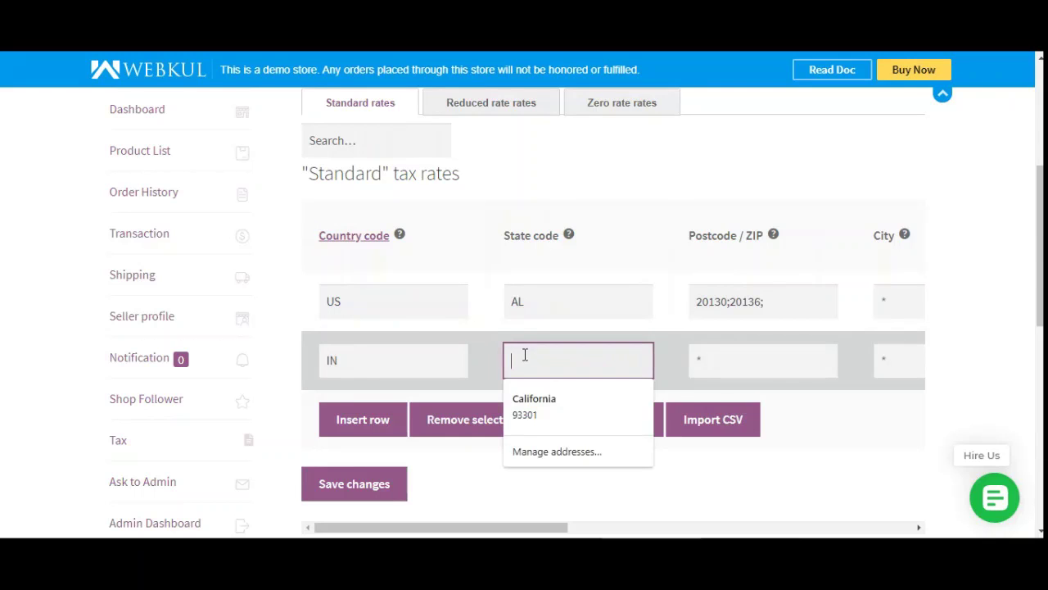
text(*)
click(633, 270)
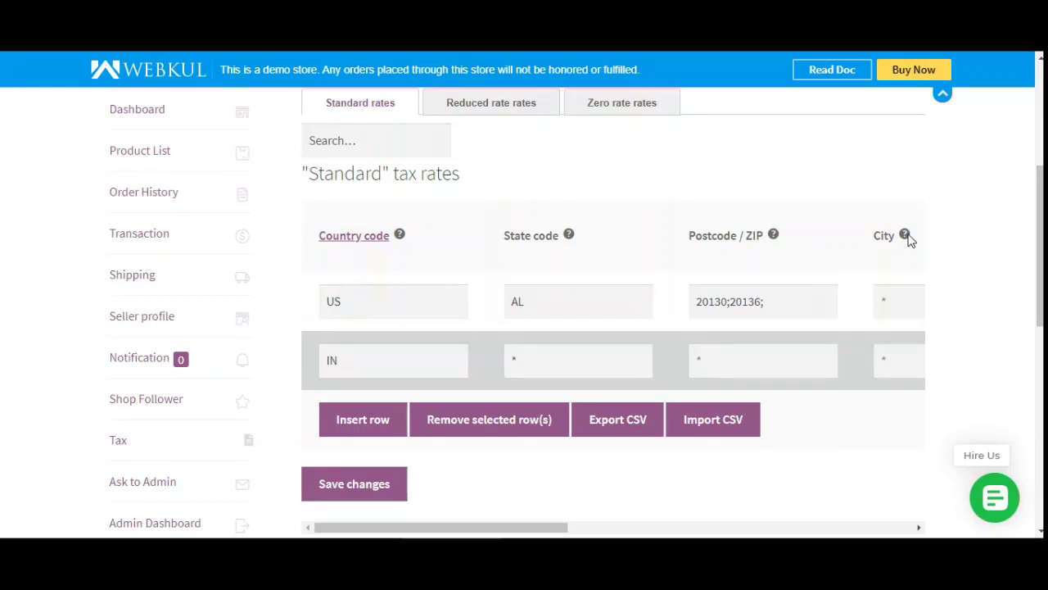
- Set the US row's city to HI and its tax rate to 10.0000 percent
mouse_move(909, 239)
click(897, 297)
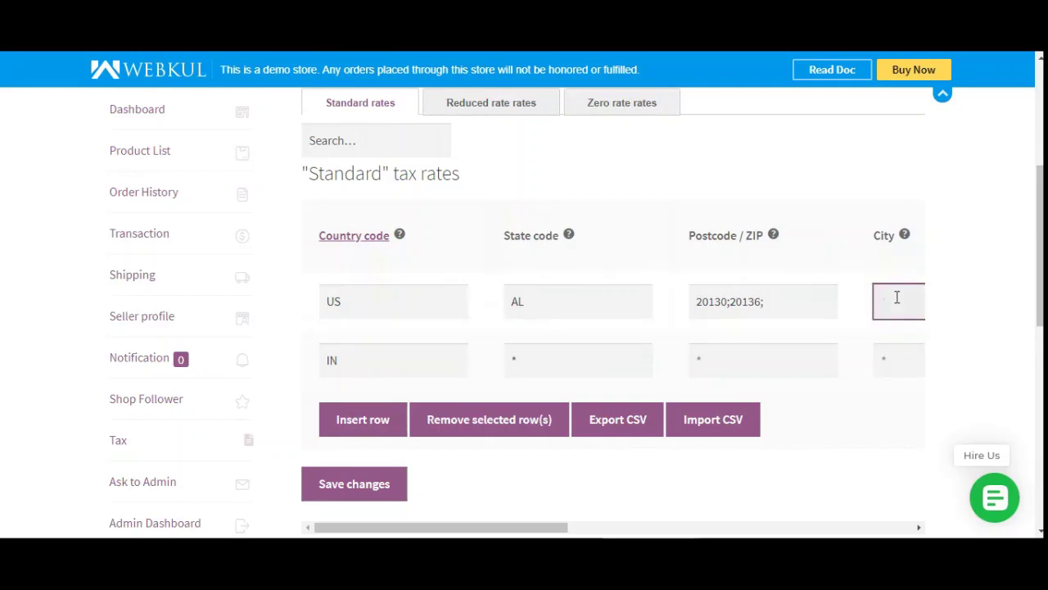
text(HI)
scroll(793, 335, down, 1)
drag(563, 451, 789, 444)
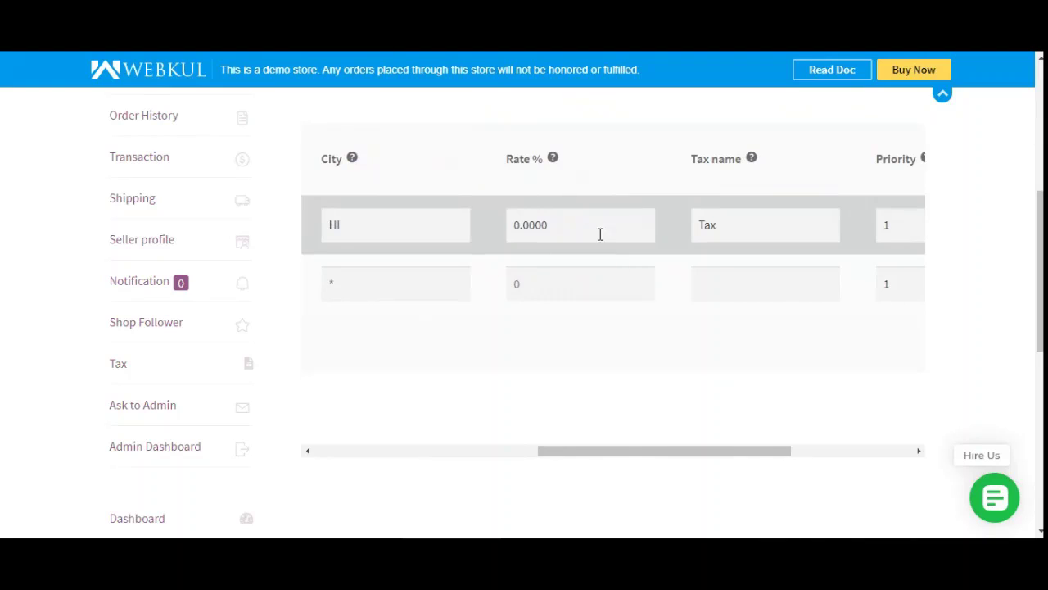
drag(522, 227, 508, 234)
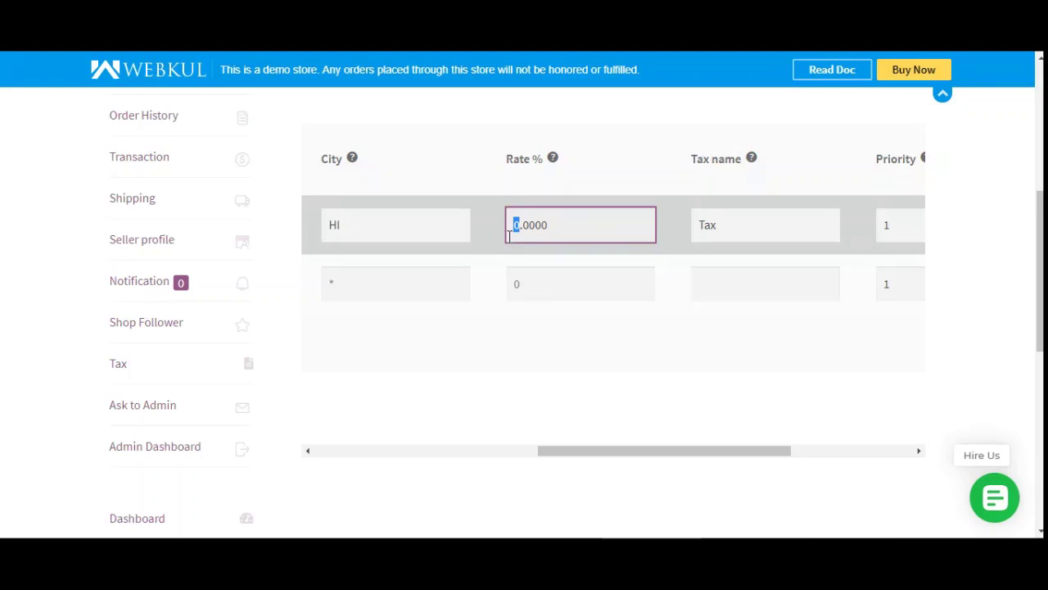
text(10)
mouse_move(547, 164)
- Rename the US row's tax to VTax
click(726, 224)
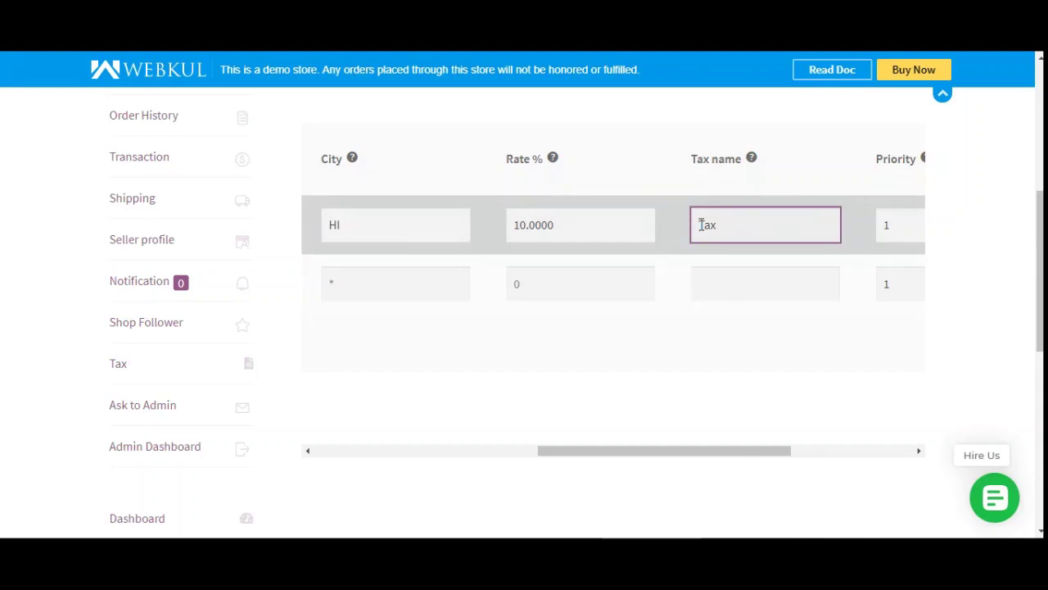
click(702, 224)
text(V)
text(.)
key(BackSpace)
text(V)
- Try the Compound option on the VTax row and switch it off again
drag(767, 449, 880, 434)
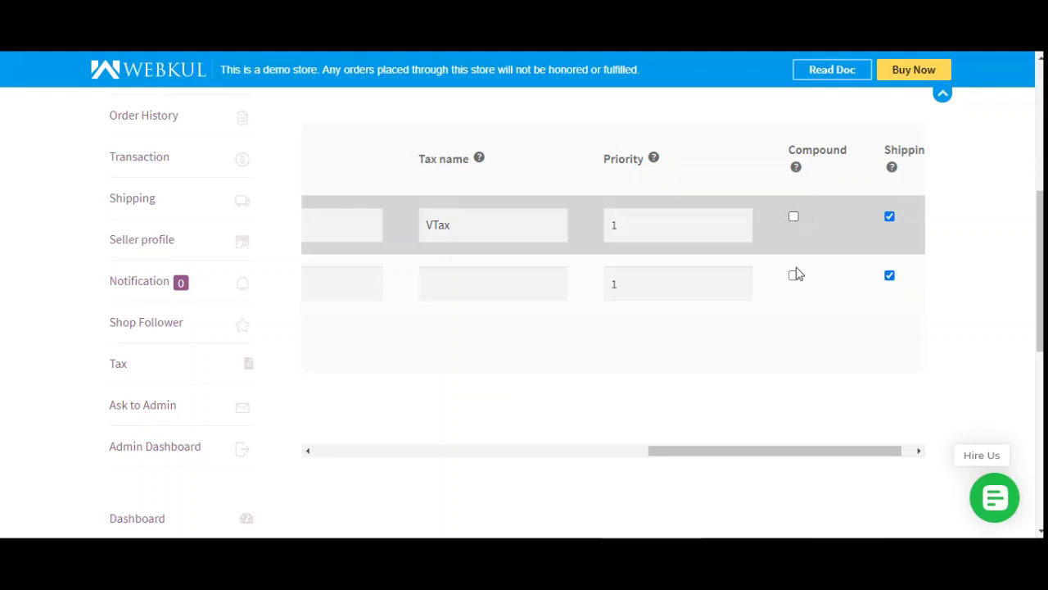
drag(889, 452, 899, 451)
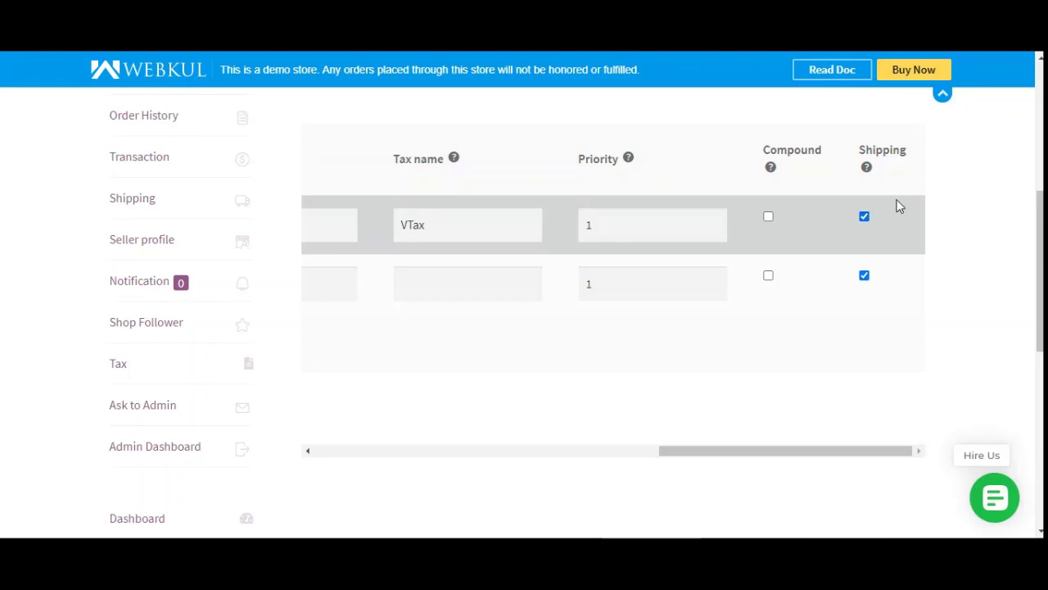
click(769, 220)
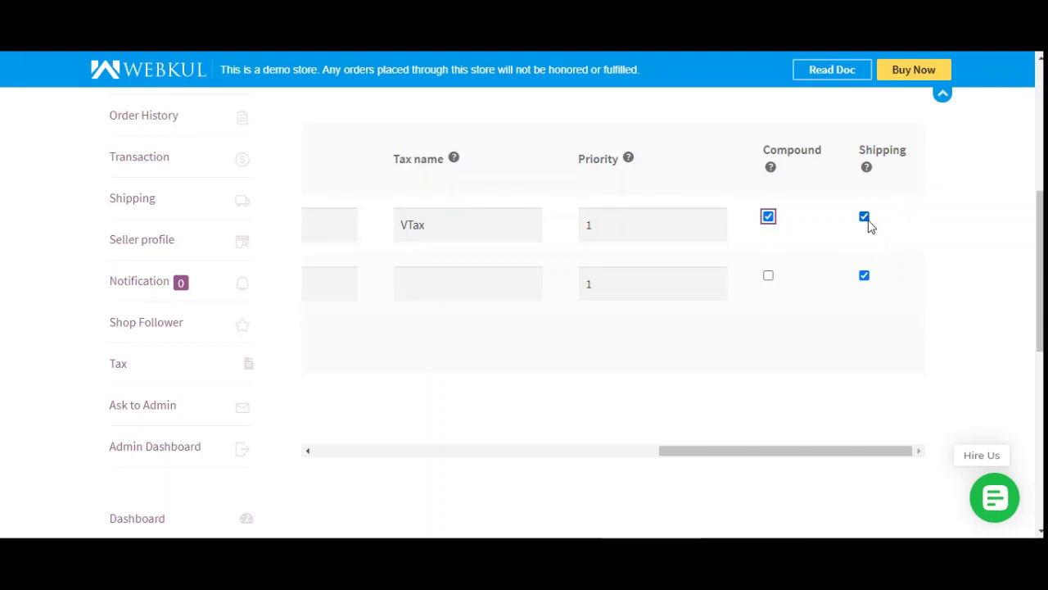
click(768, 217)
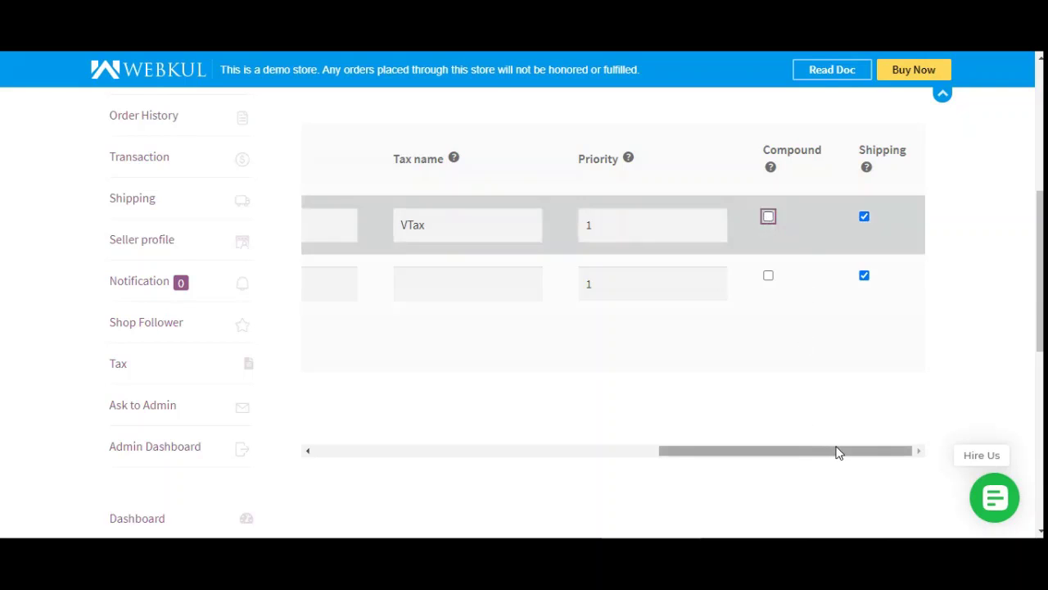
- Save the Standard tax rates and review the saved rows, including the Compound and Shipping column descriptions
drag(840, 453, 463, 432)
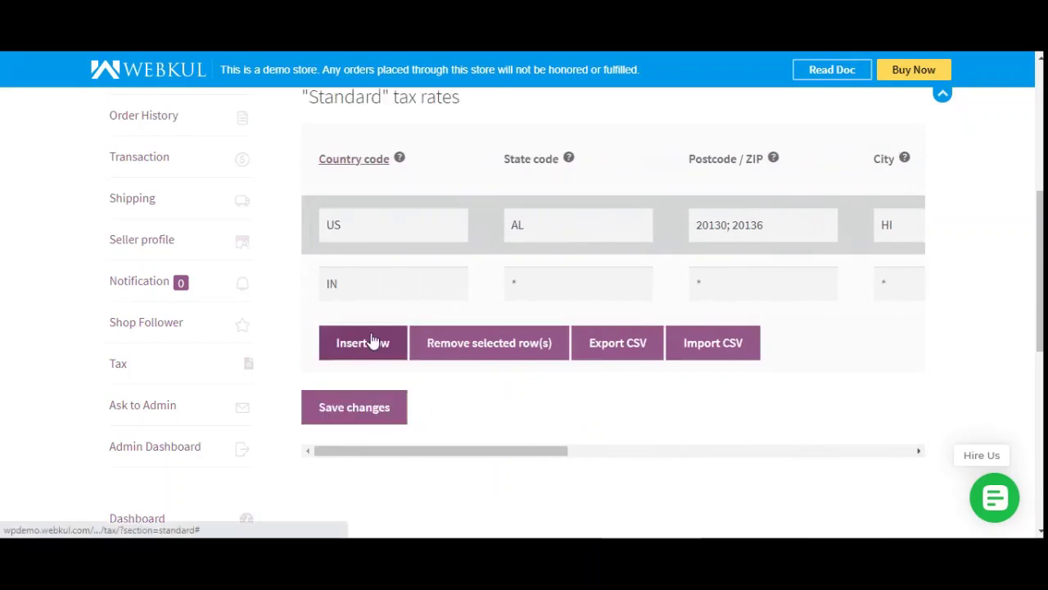
click(370, 415)
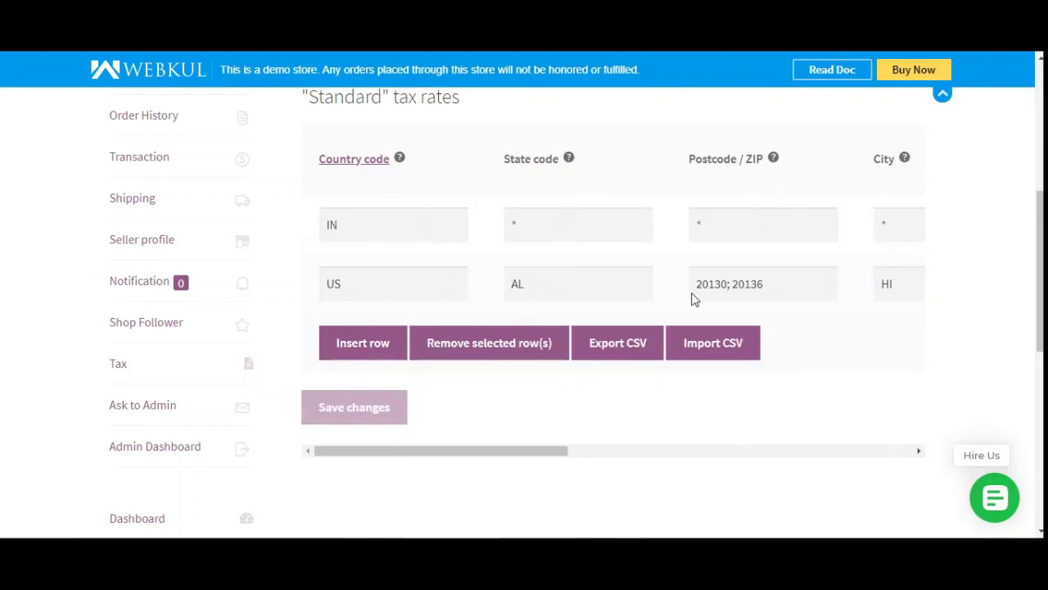
drag(528, 452, 755, 449)
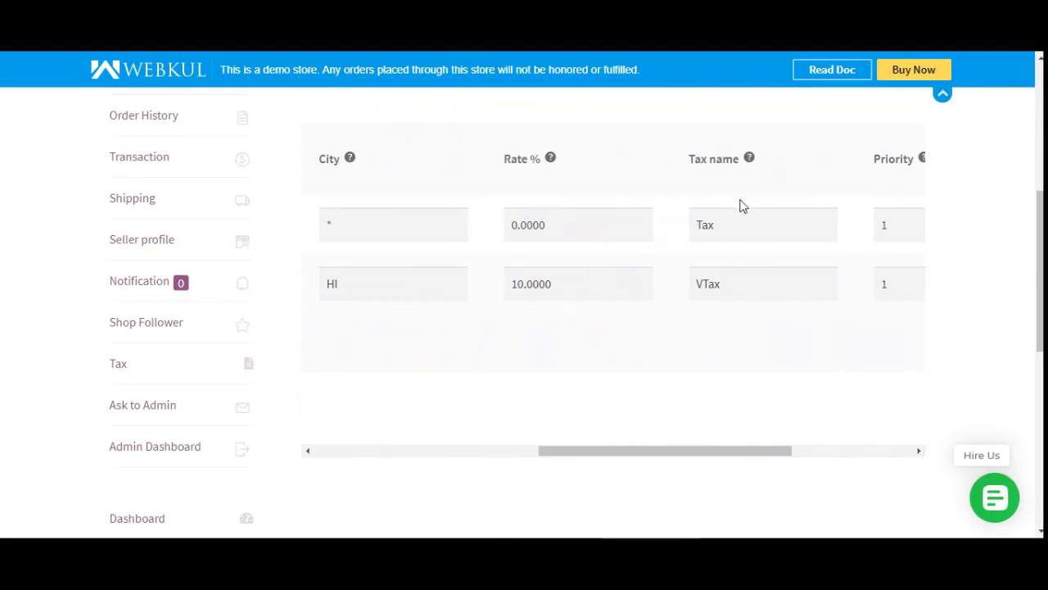
drag(695, 457, 835, 456)
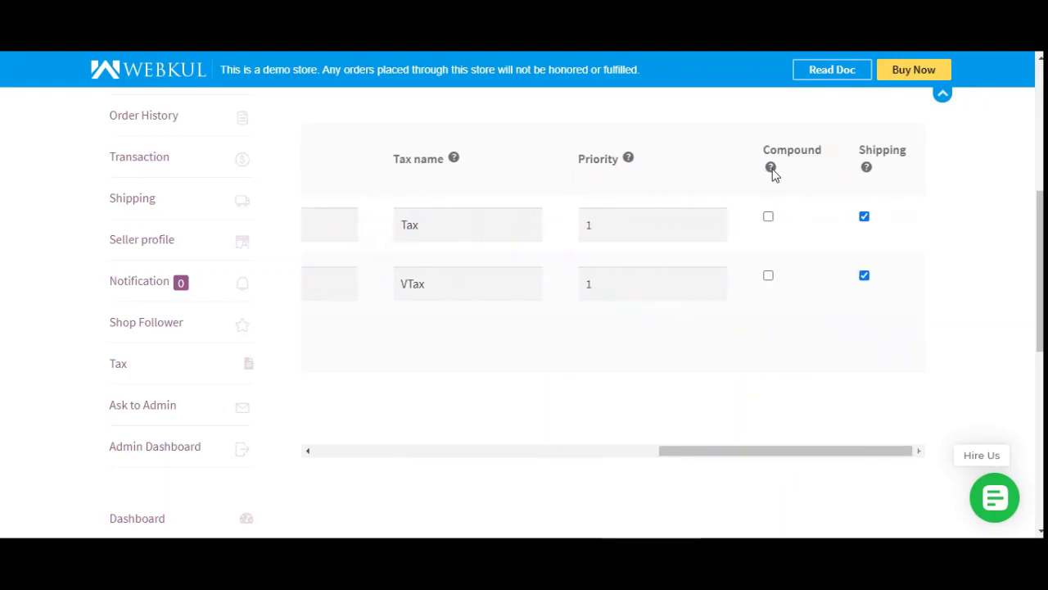
mouse_move(773, 174)
mouse_move(870, 174)
- Remove the IN row from the Standard tax rates table and export the remaining rates as CSV
drag(864, 453, 402, 451)
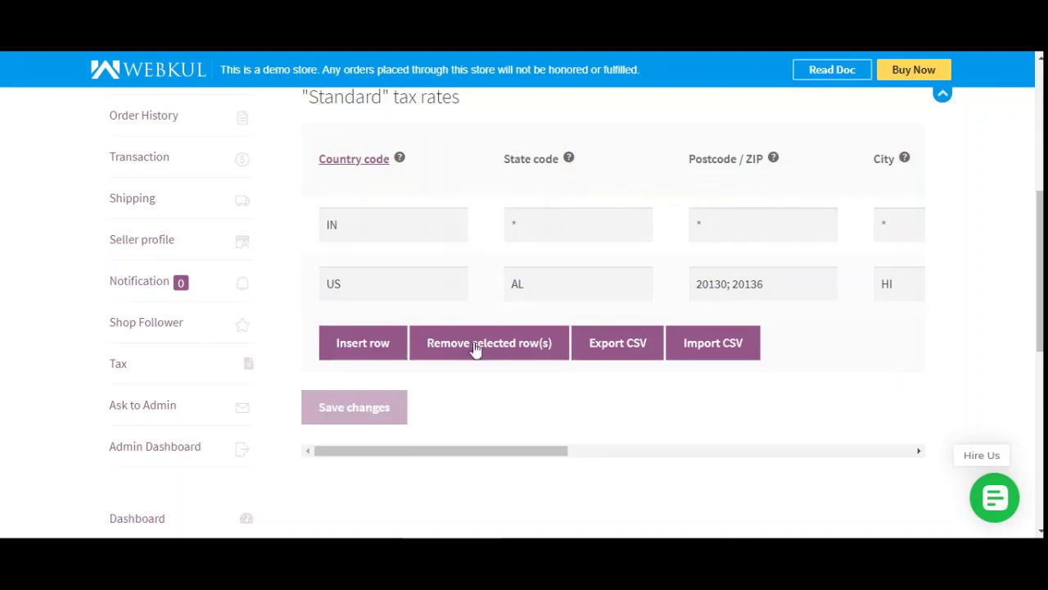
click(385, 227)
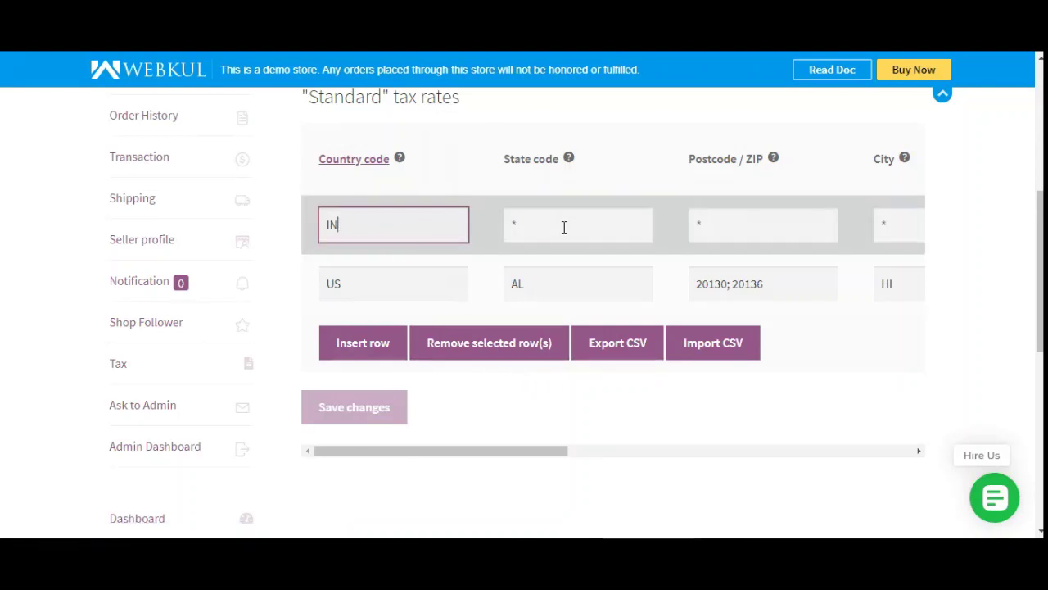
click(491, 352)
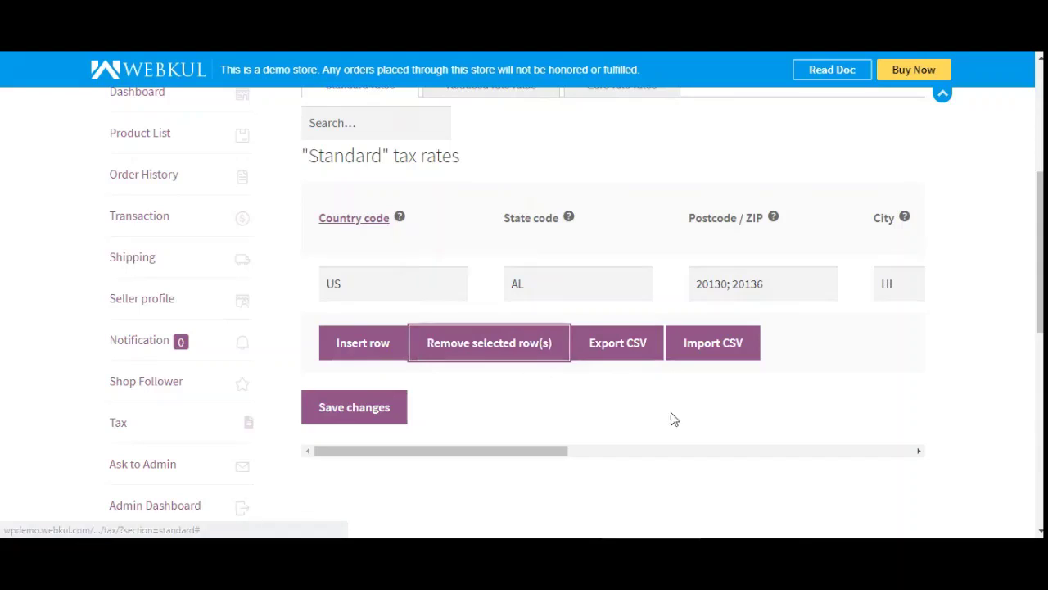
click(622, 359)
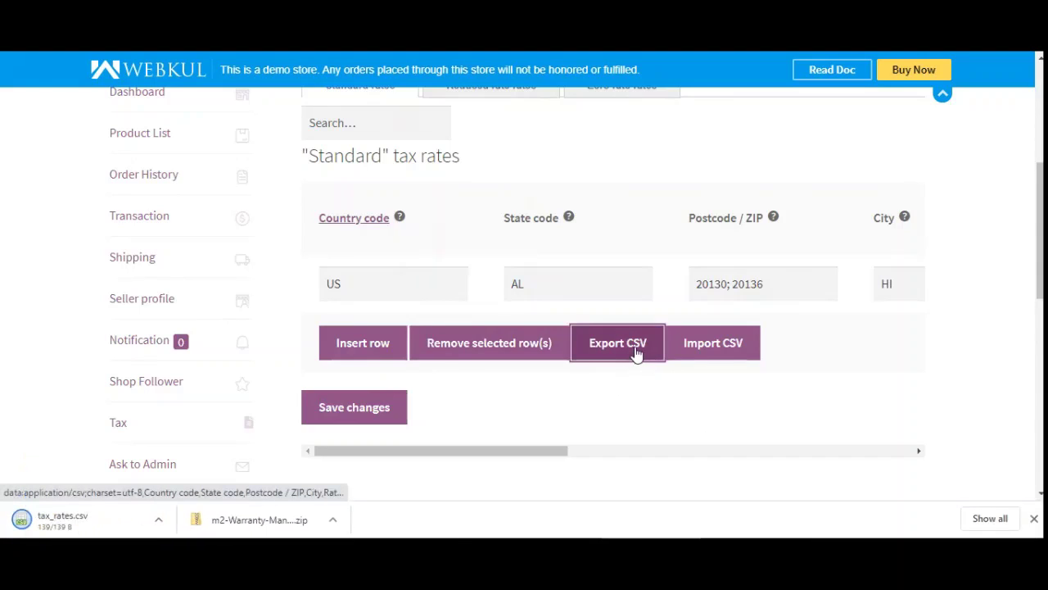
- Open the CSV import page for the Standard tax rates, leaving the unsaved table changes behind
click(721, 356)
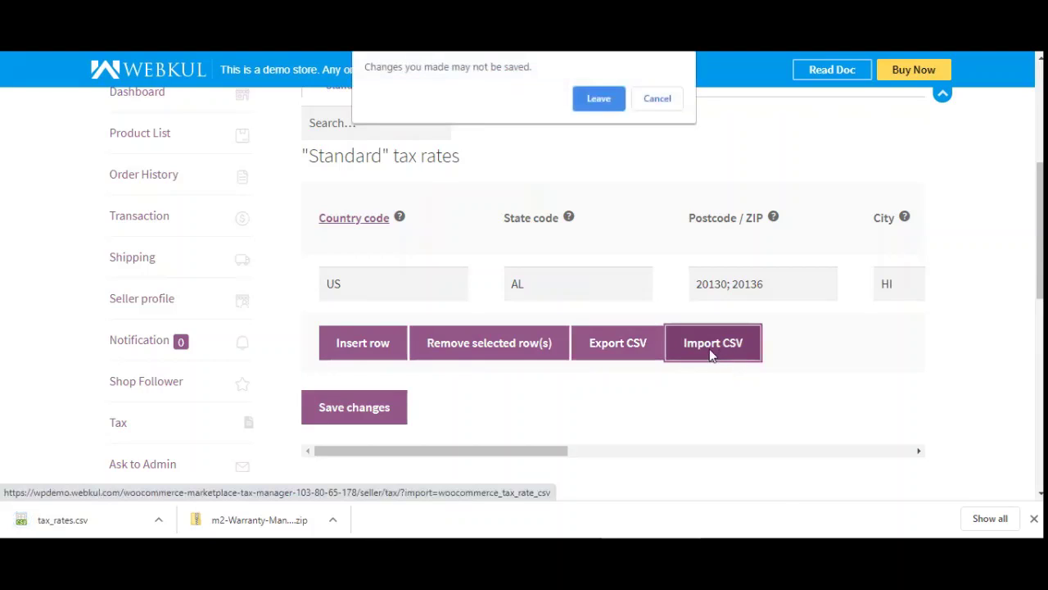
click(607, 100)
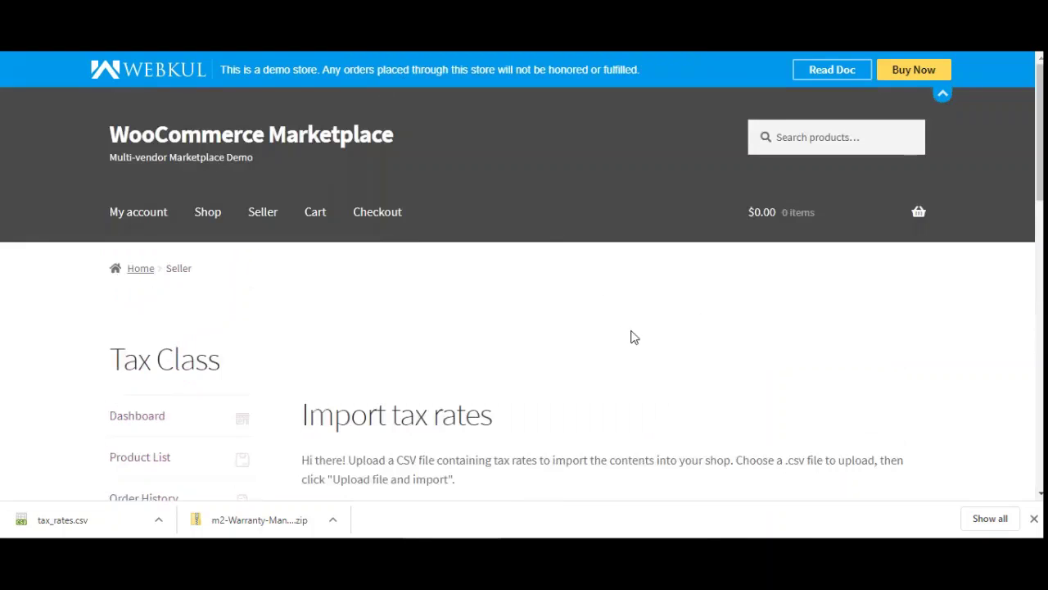
scroll(620, 337, down, 4)
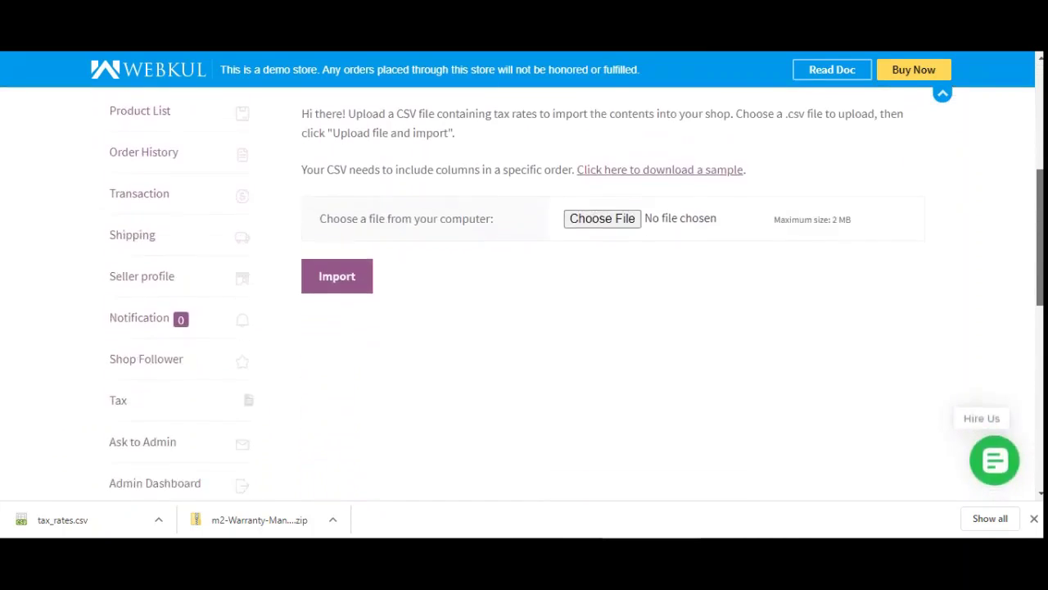
scroll(442, 446, up, 1)
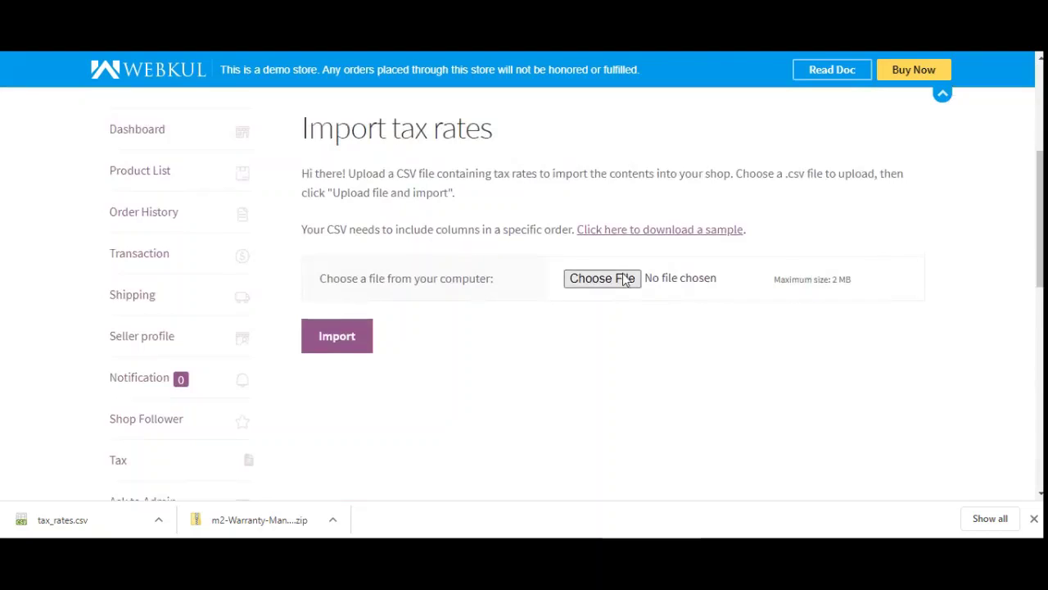
- Download the sample tax rates CSV offered on the import page
right_click(652, 233)
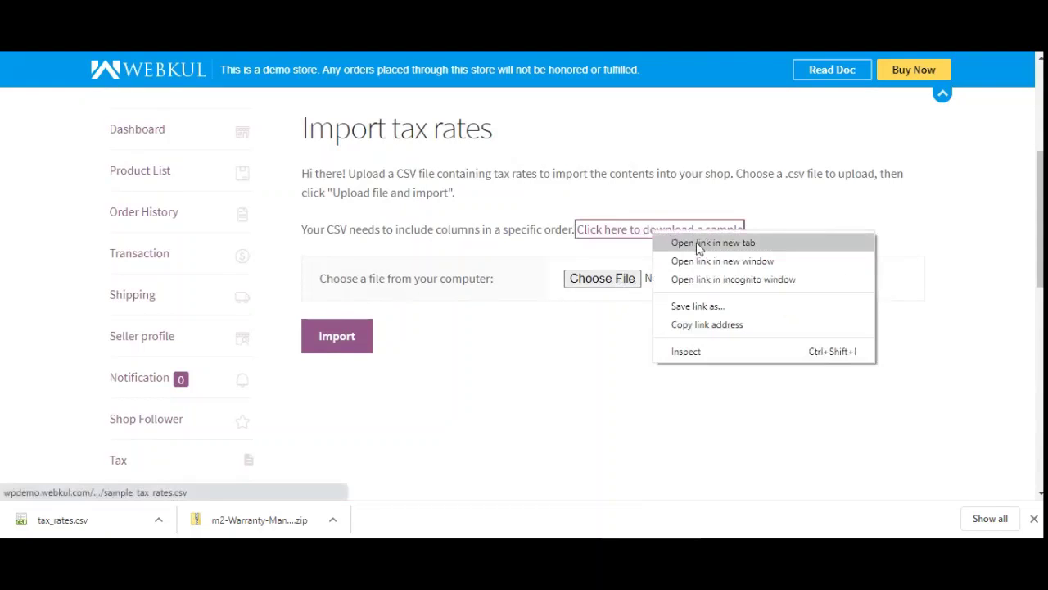
click(596, 402)
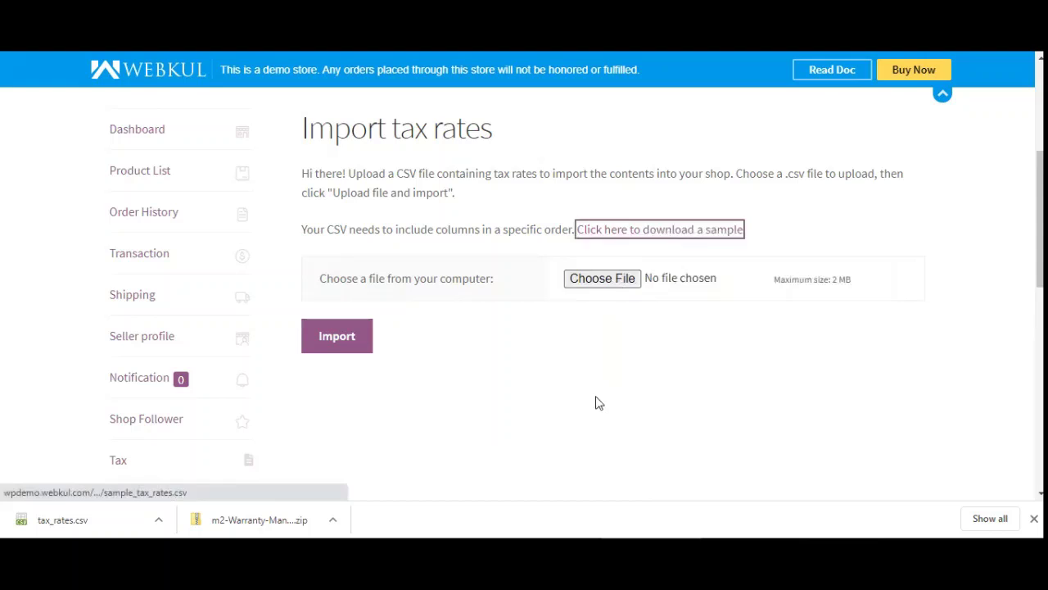
right_click(652, 235)
click(700, 239)
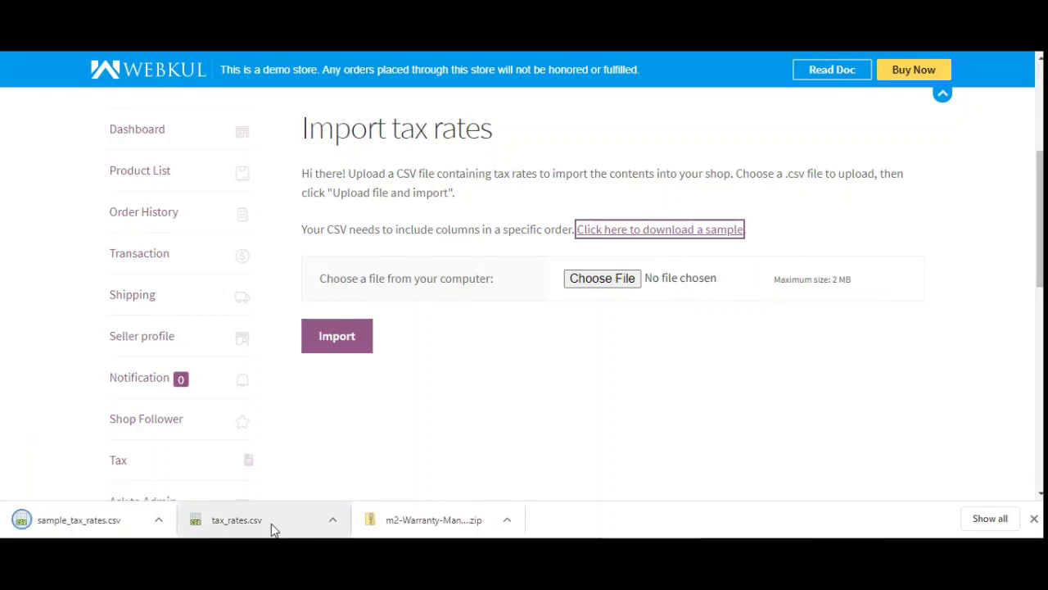
- Open the exported tax_rates.csv with Unicode (UTF-8) encoding and comma delimiter, and fit its truncated columns to read the row
click(281, 524)
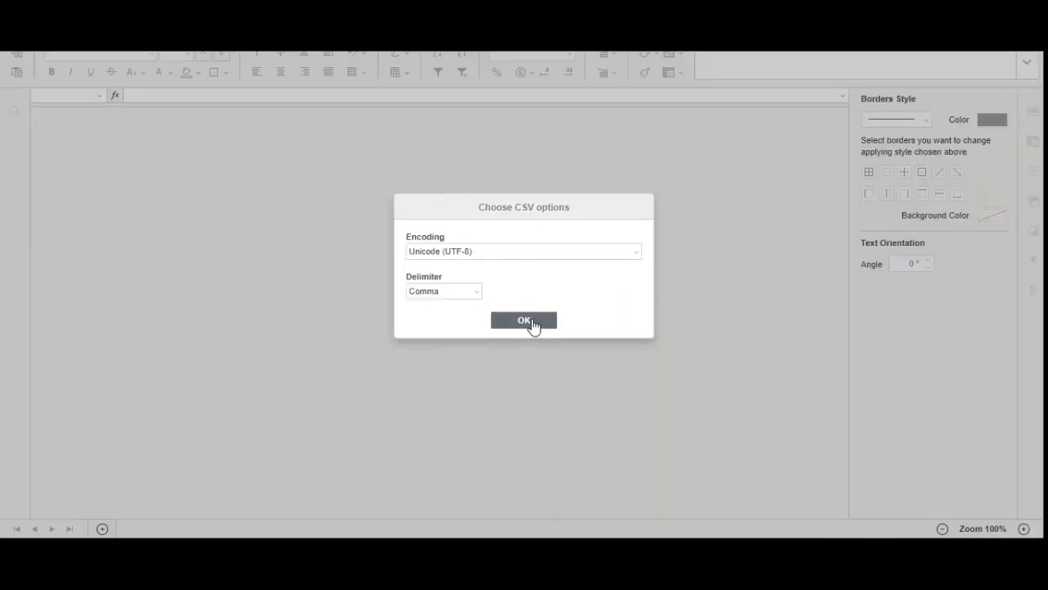
click(526, 326)
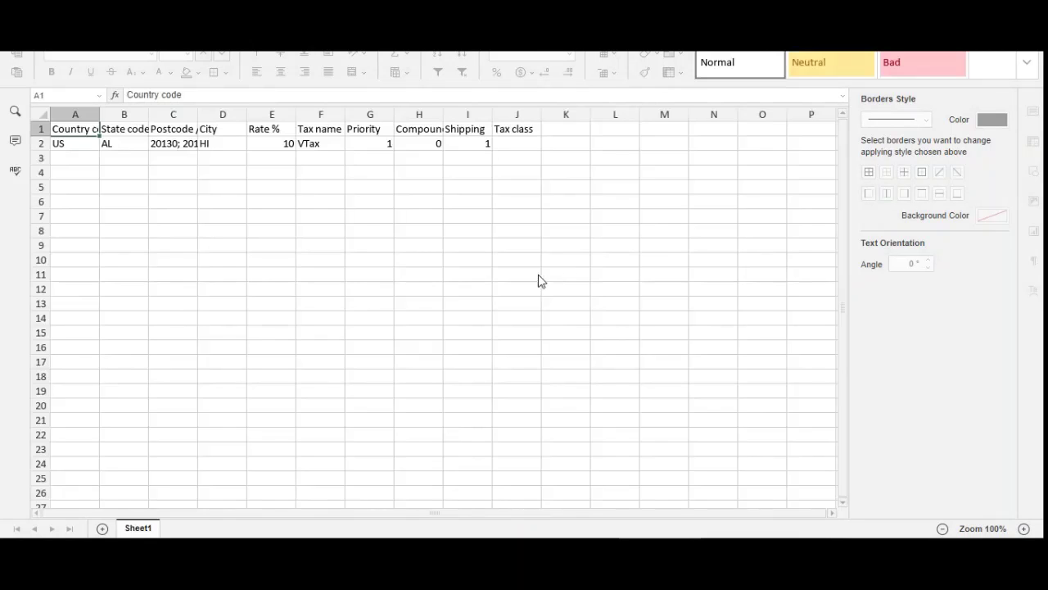
double_click(99, 114)
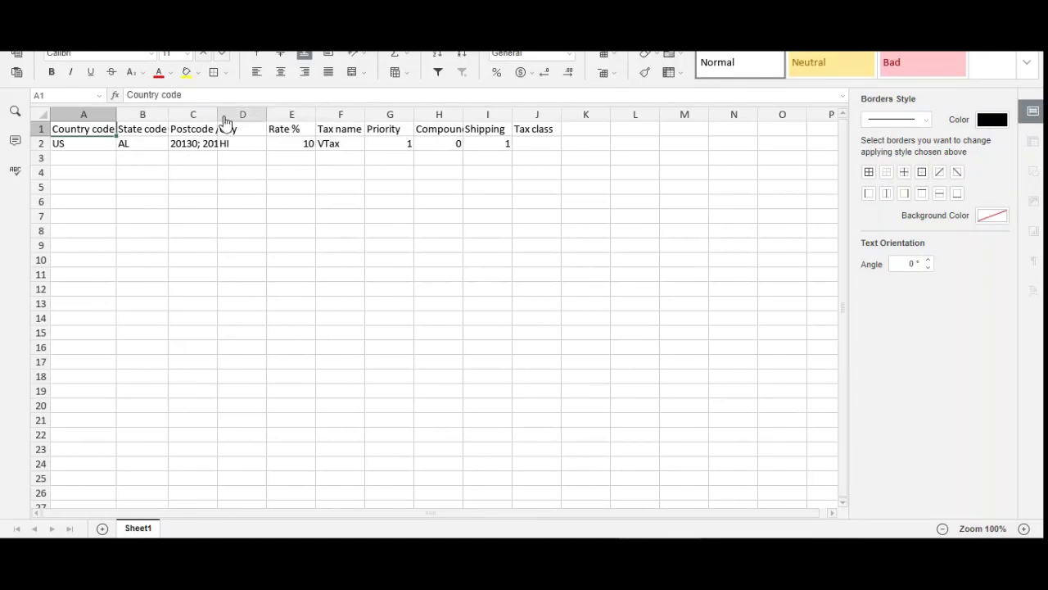
double_click(218, 117)
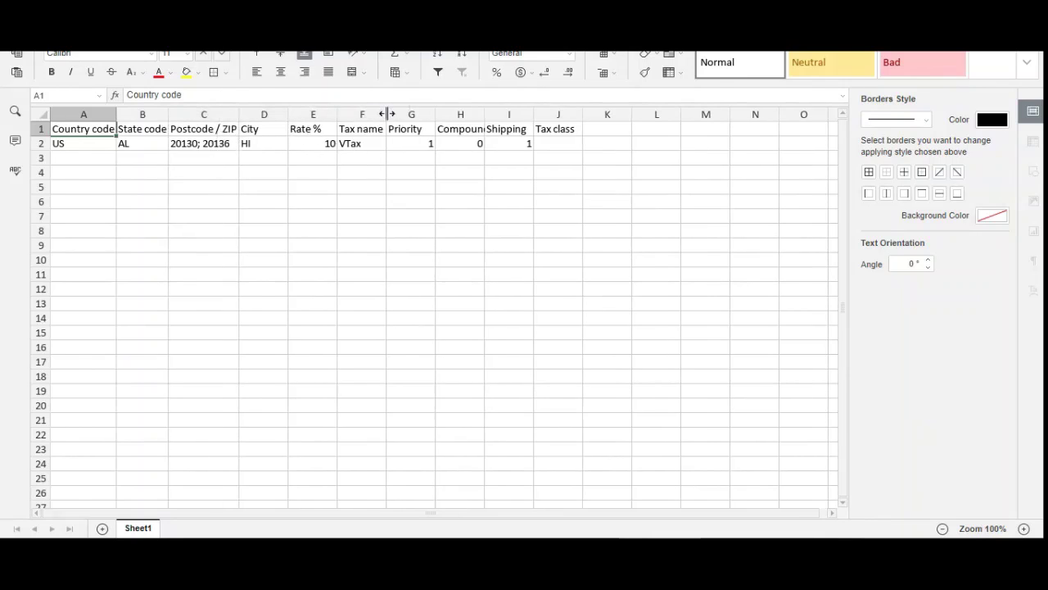
double_click(485, 114)
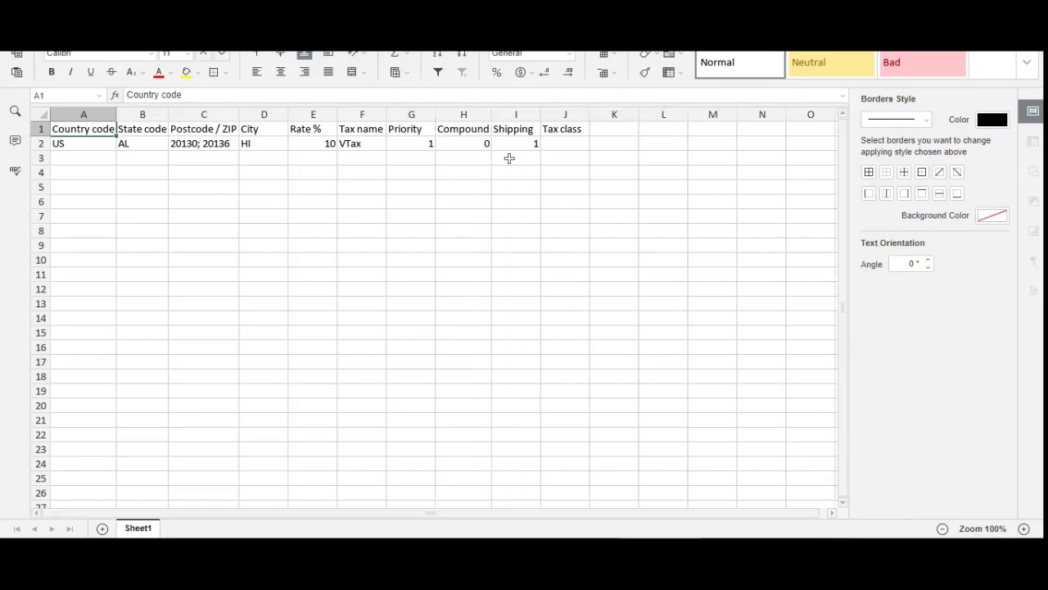
double_click(541, 114)
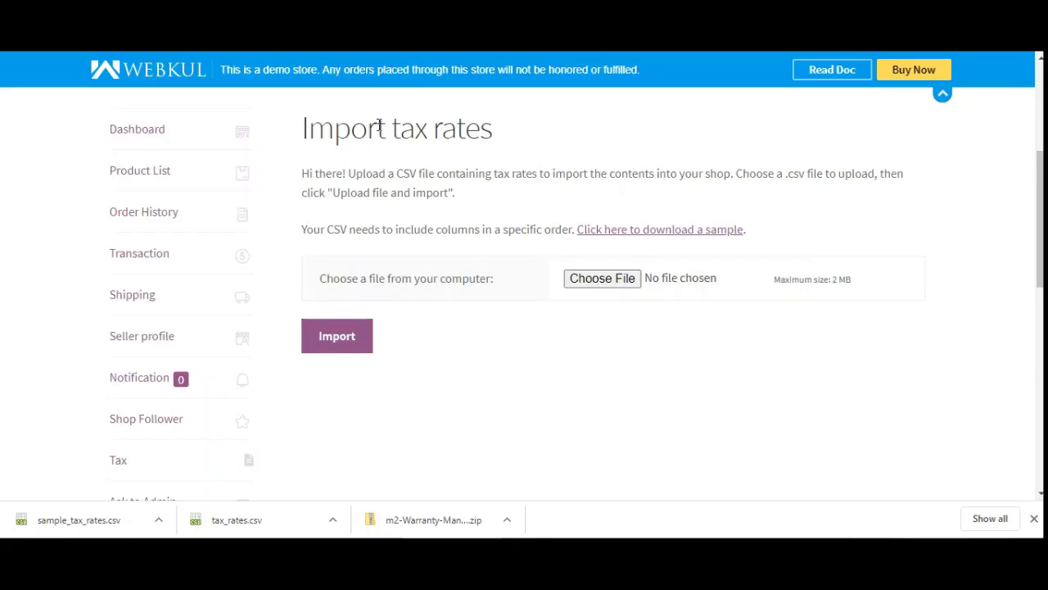
- Open sample_tax_rates.csv with Unicode (UTF-8) encoding and comma delimiter, and widen its first columns to examine the sample rates
drag(379, 127, 496, 131)
click(504, 139)
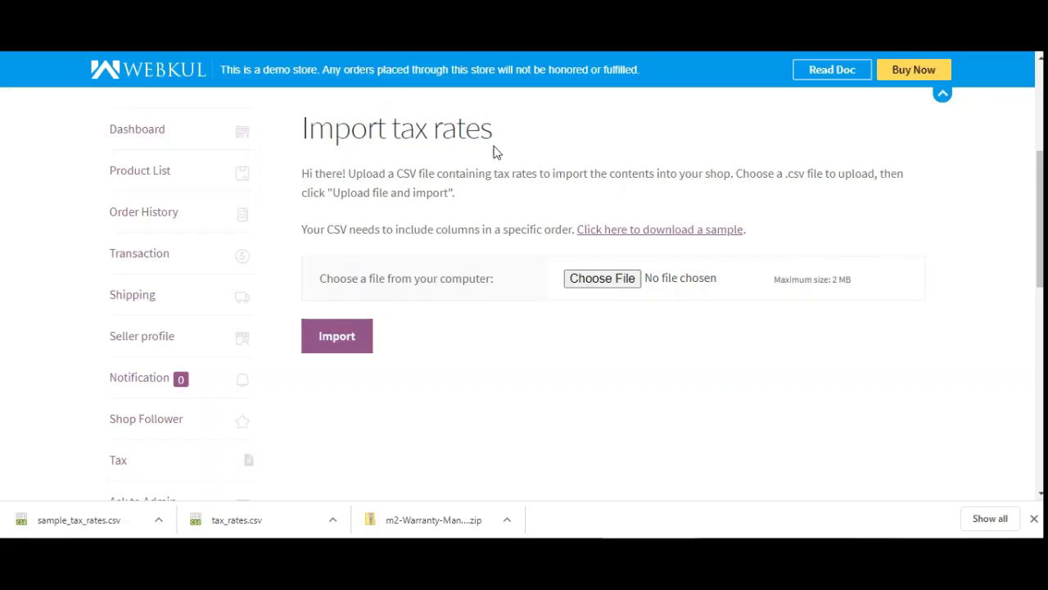
click(103, 523)
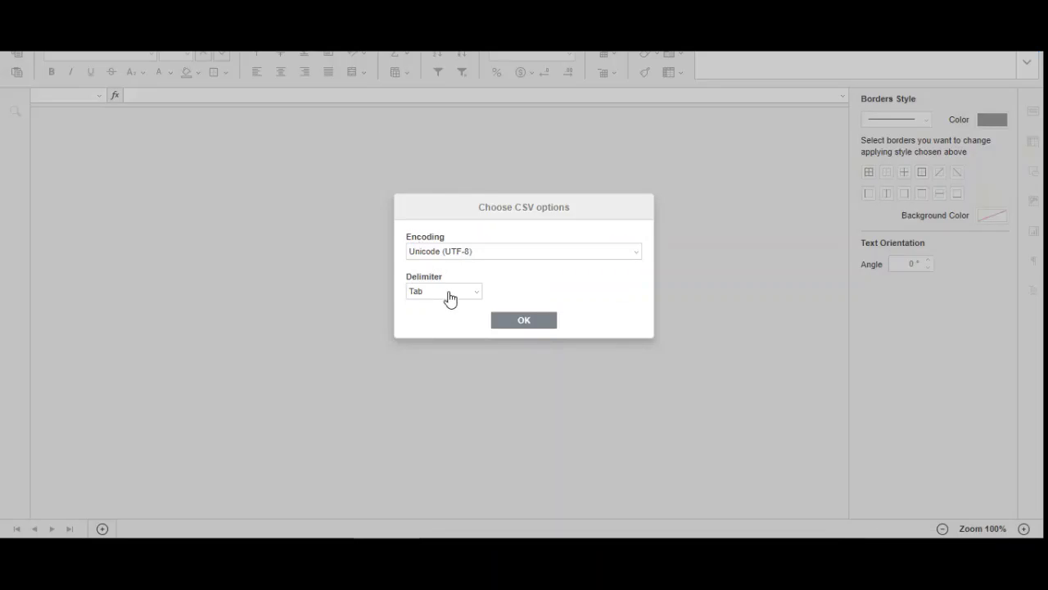
click(449, 292)
click(453, 314)
click(516, 321)
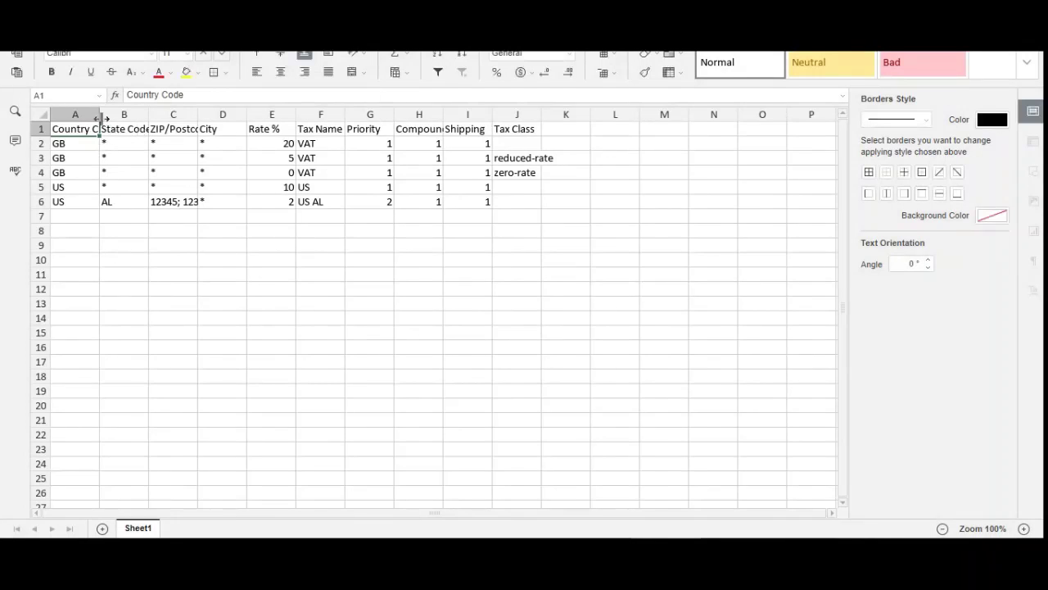
double_click(98, 113)
drag(170, 123, 171, 123)
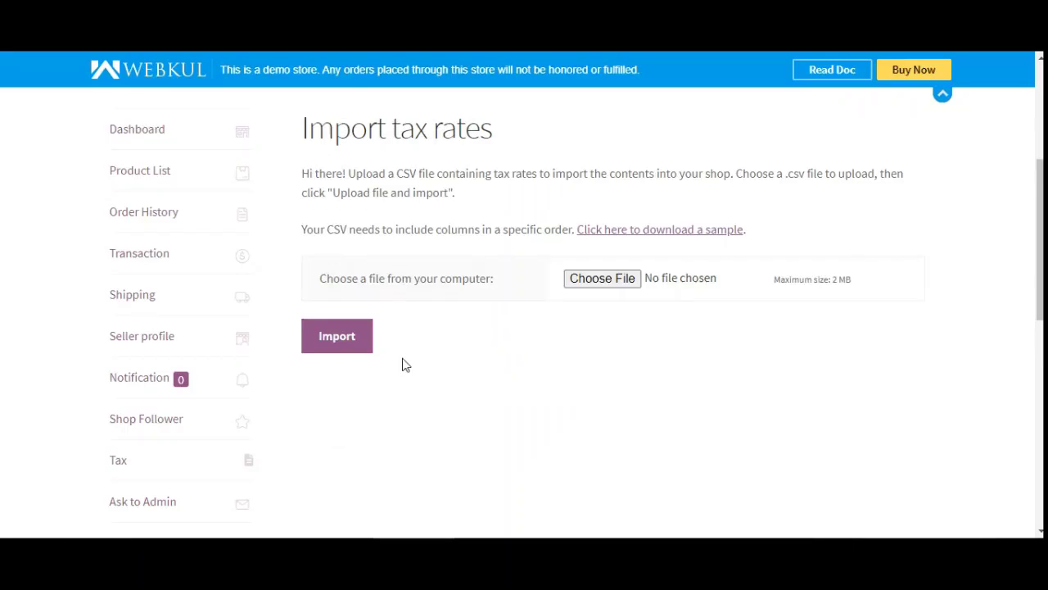
- Import sample_tax_rates.csv from the Downloads folder into the seller's tax rates
click(574, 290)
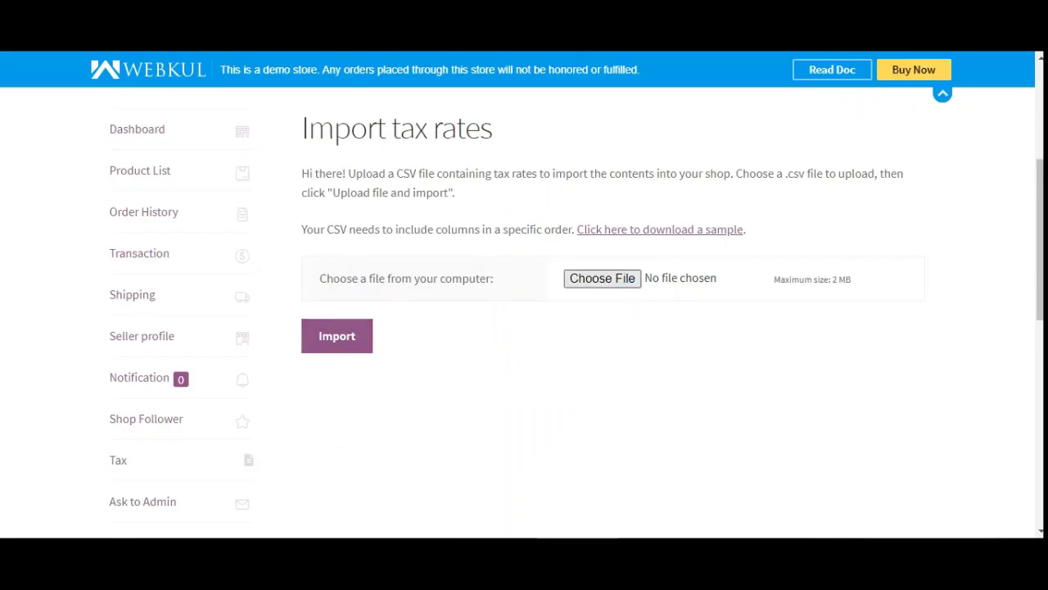
click(172, 102)
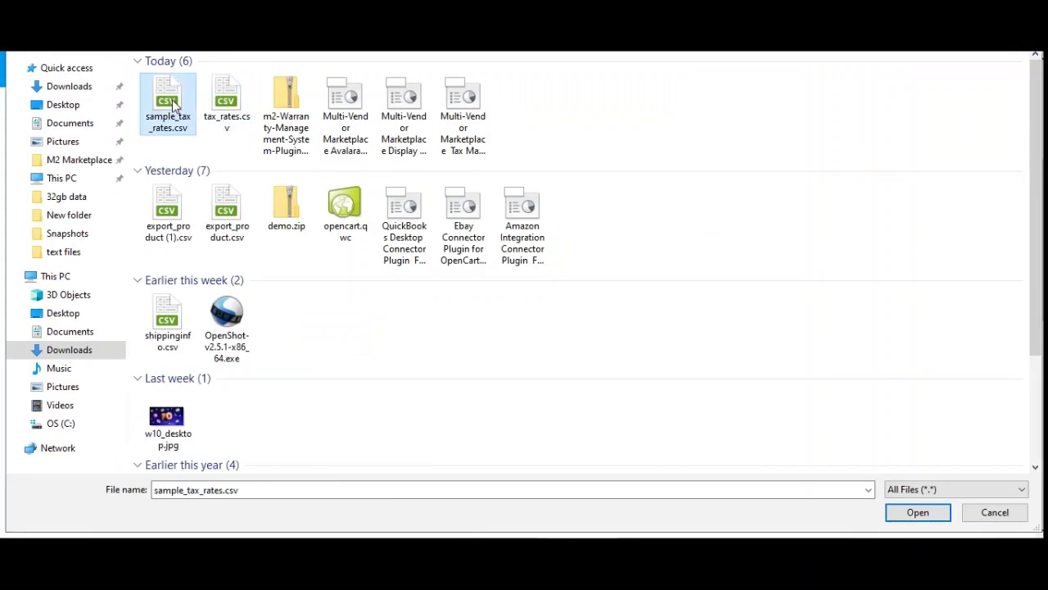
click(916, 513)
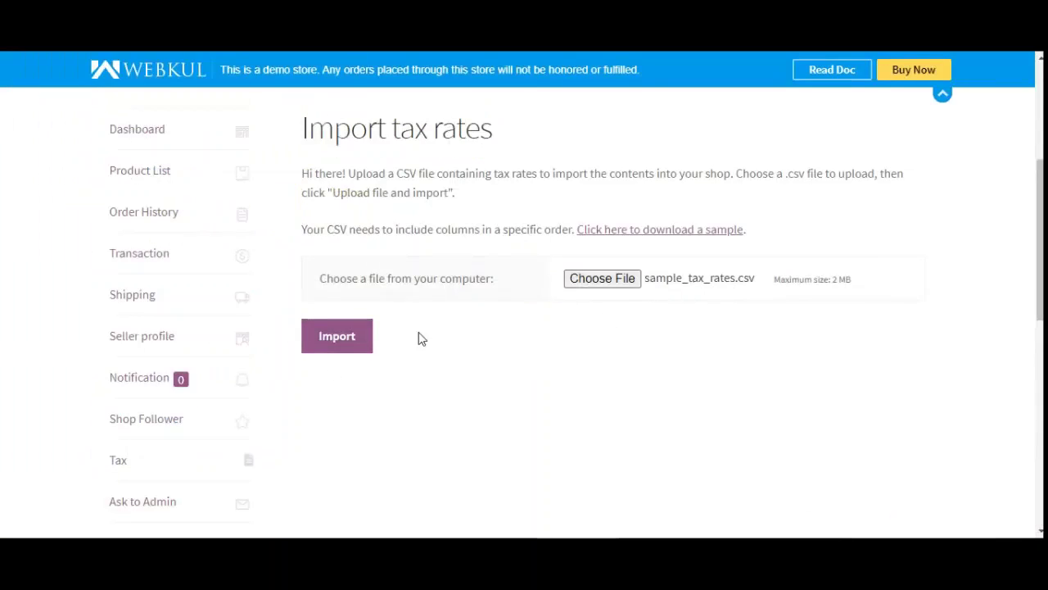
click(346, 341)
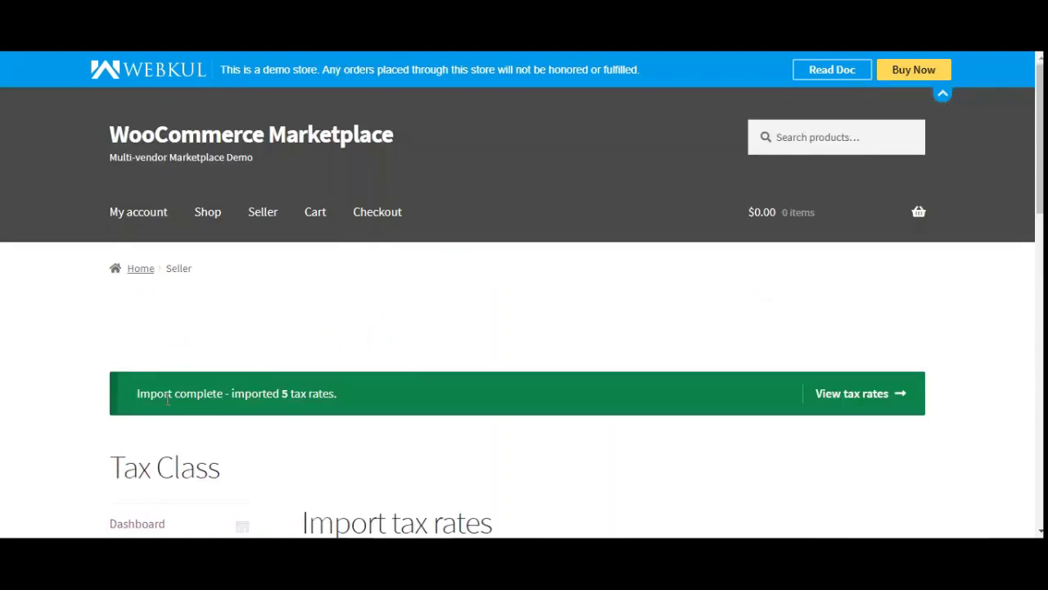
drag(164, 393, 293, 394)
- Return to the seller's Tax page and review the rows in the Standard tax rates table
scroll(319, 385, down, 3)
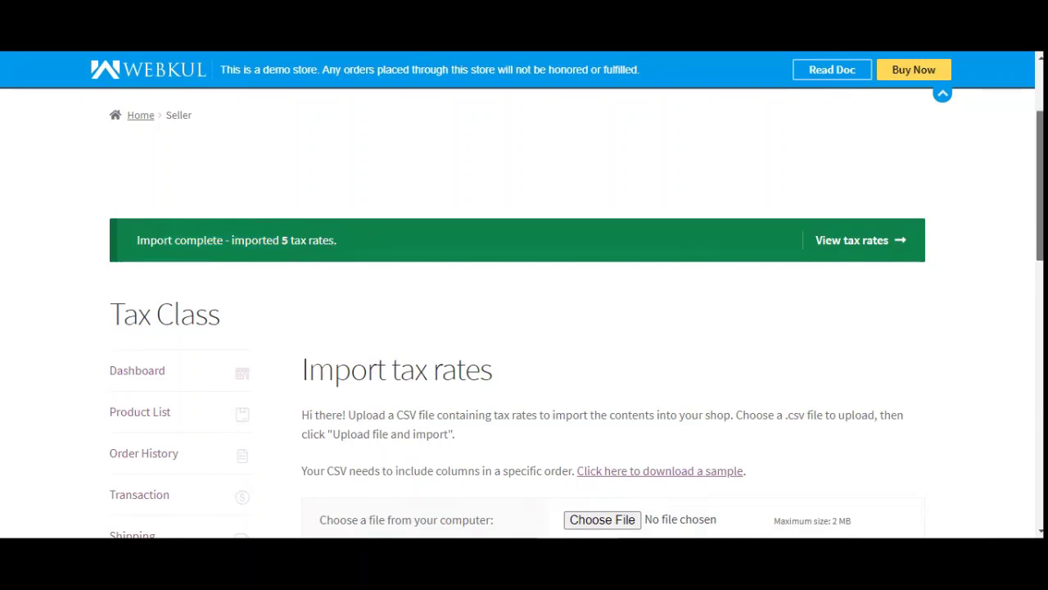
scroll(1007, 169, down, 5)
scroll(614, 227, up, 1)
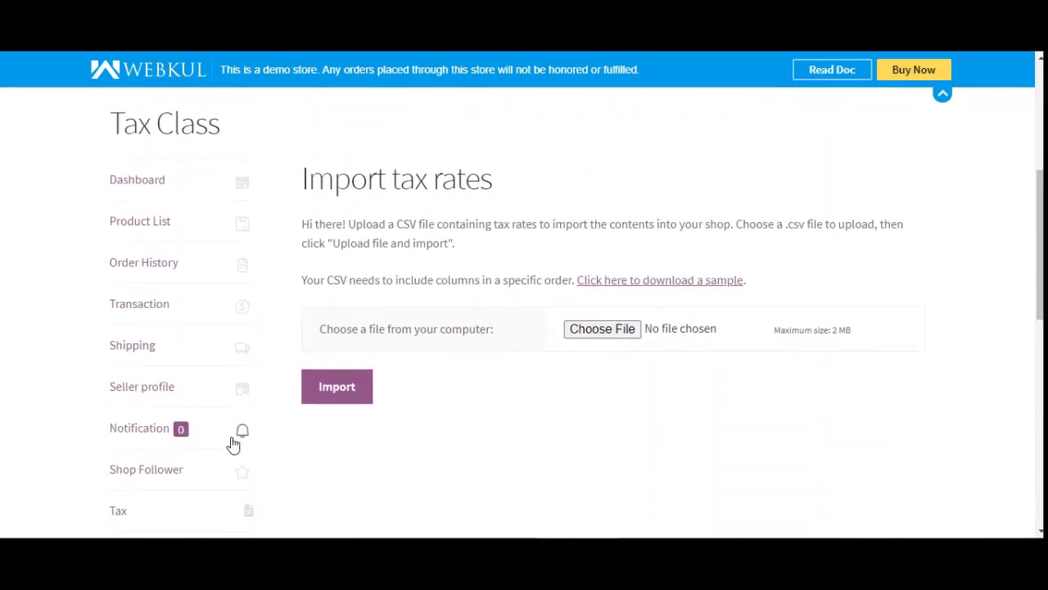
click(150, 520)
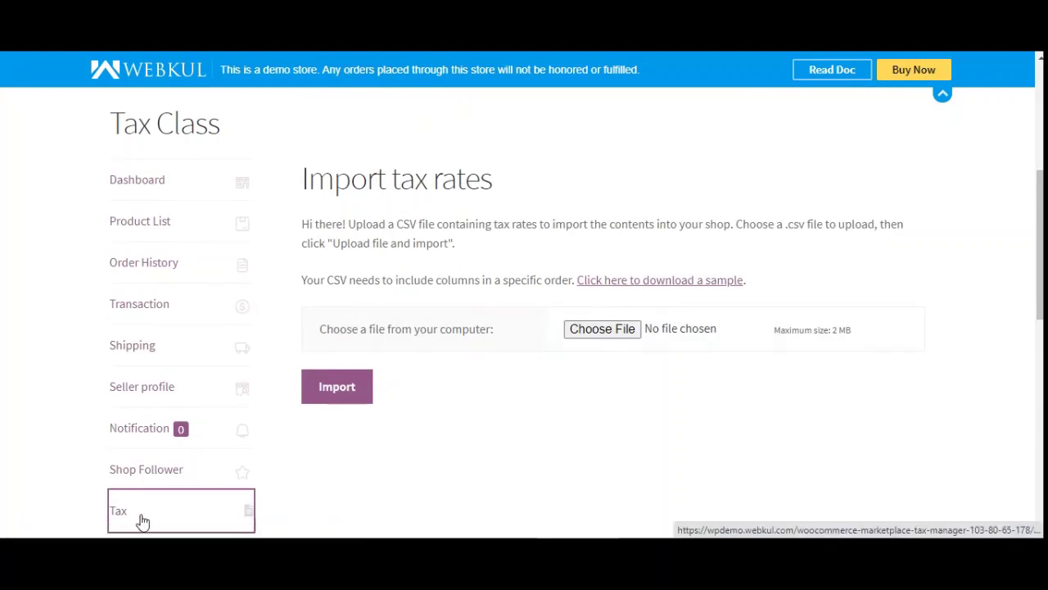
scroll(541, 426, down, 4)
scroll(594, 402, down, 5)
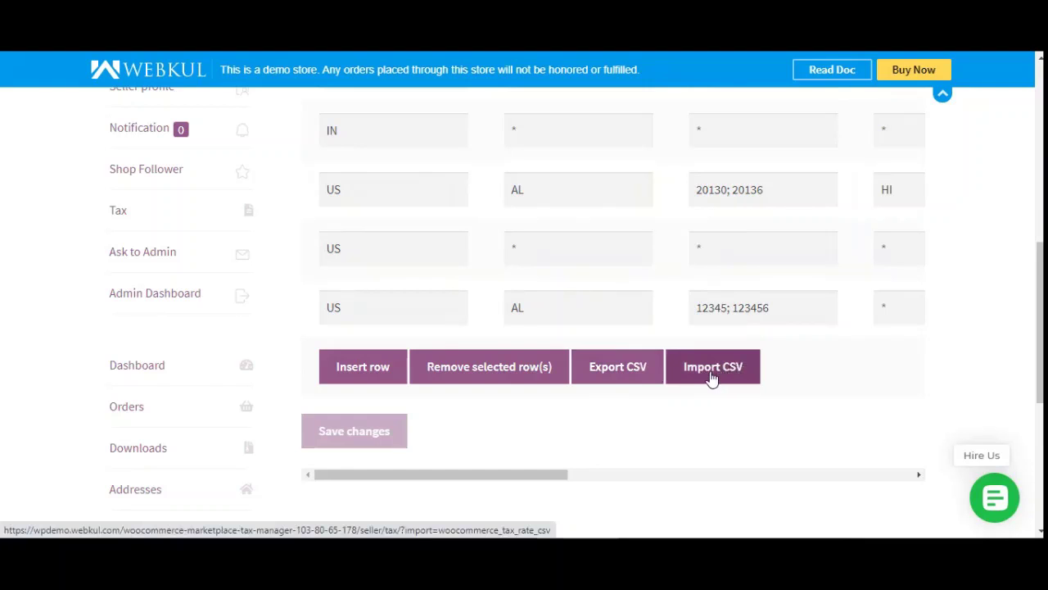
scroll(376, 283, up, 1)
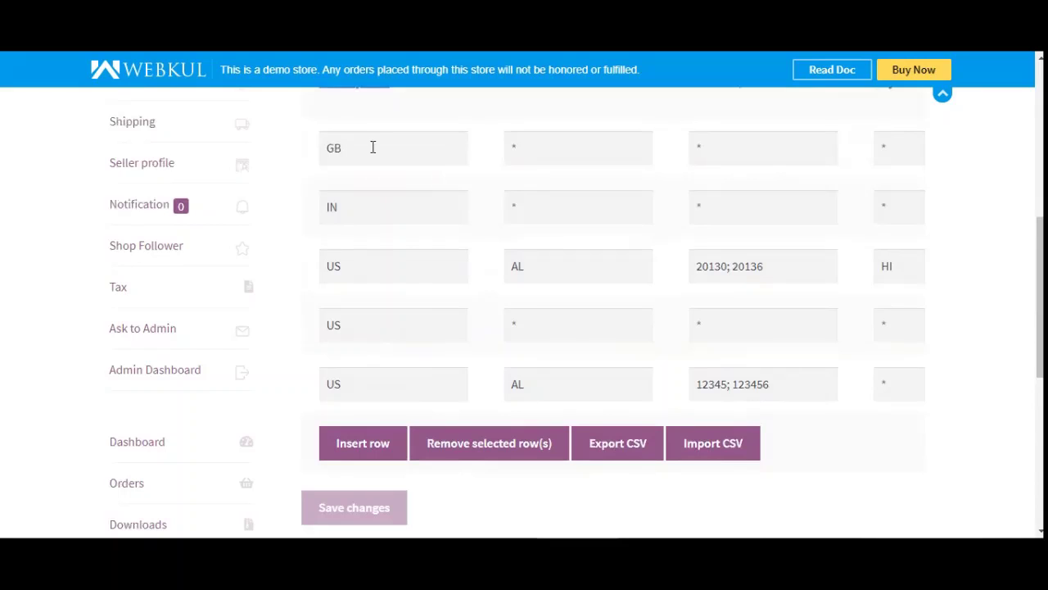
scroll(491, 369, up, 1)
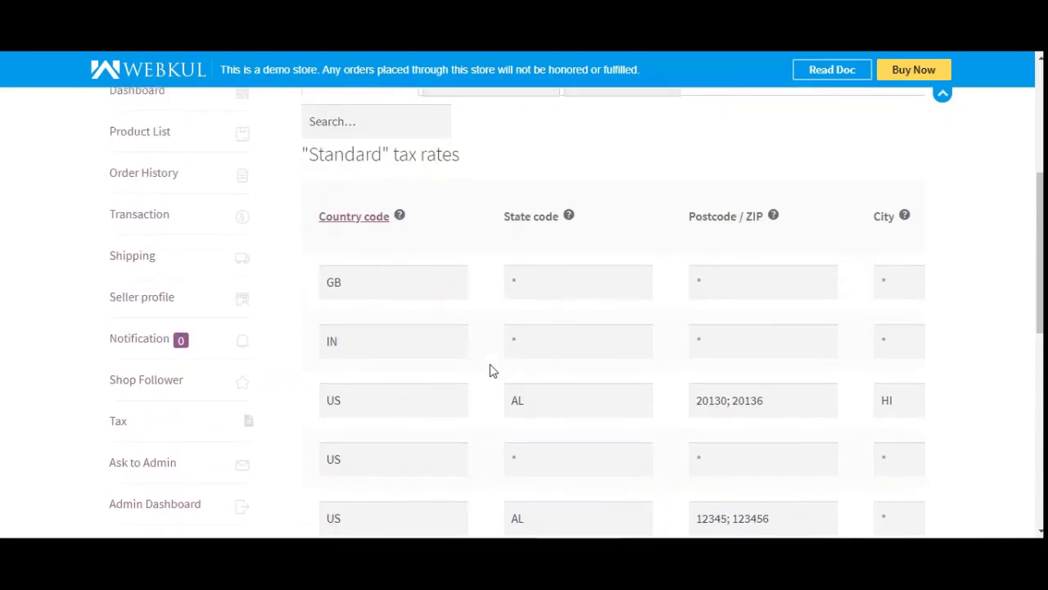
scroll(497, 374, down, 1)
scroll(494, 338, up, 2)
scroll(495, 338, up, 2)
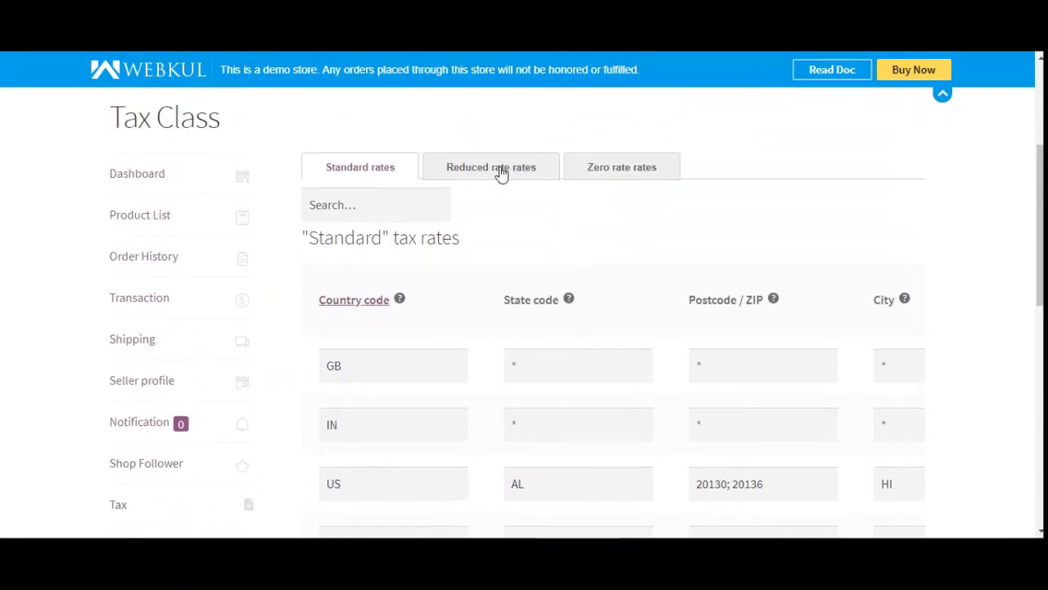
- Compare the Reduced rate table with the Standard one, including their search fields, and return to the Reduced rate rows
click(502, 260)
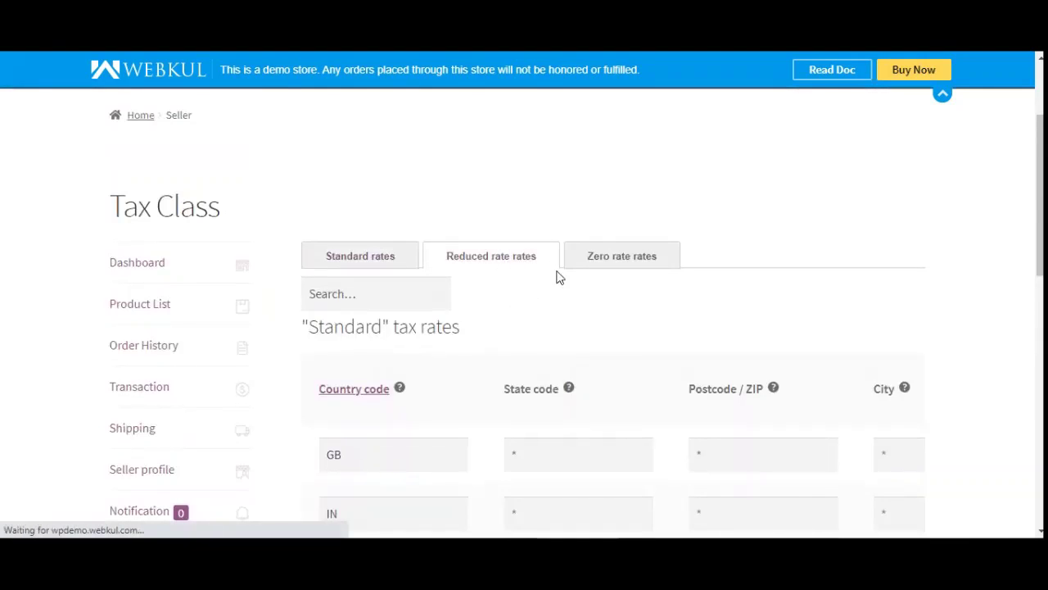
scroll(492, 302, down, 2)
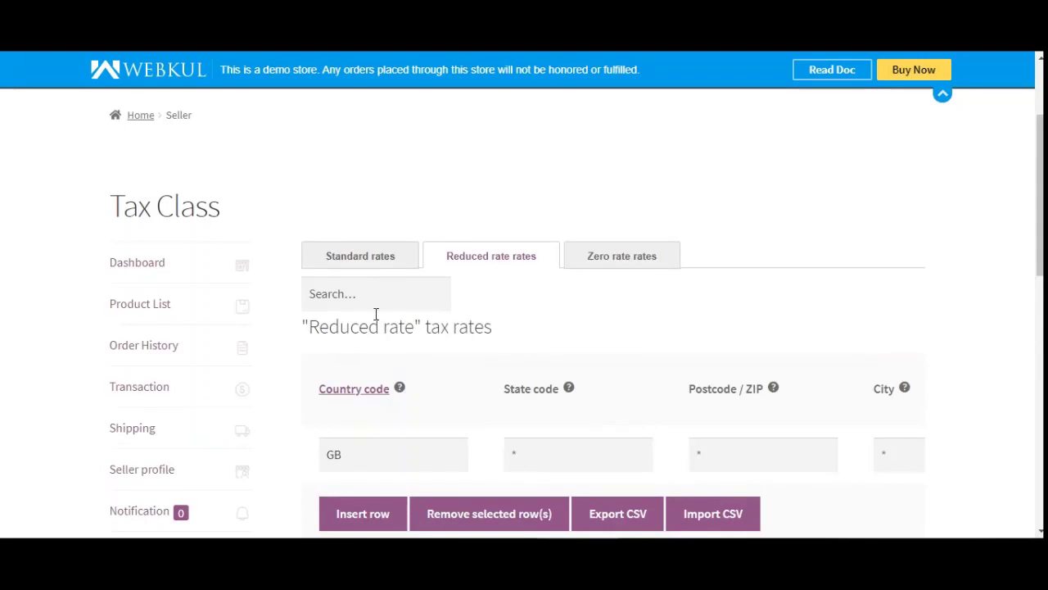
click(338, 292)
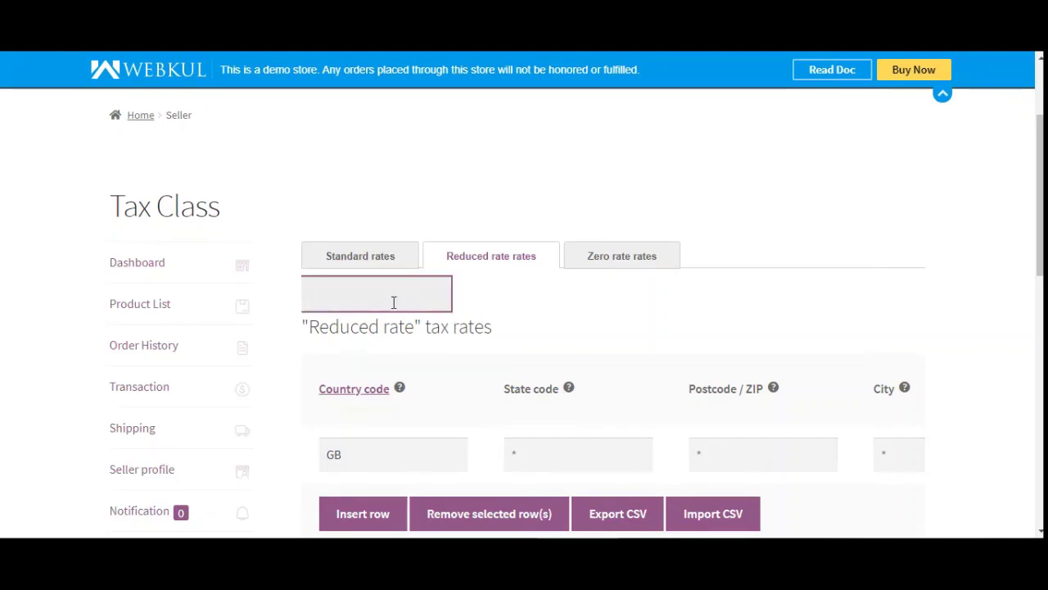
click(352, 259)
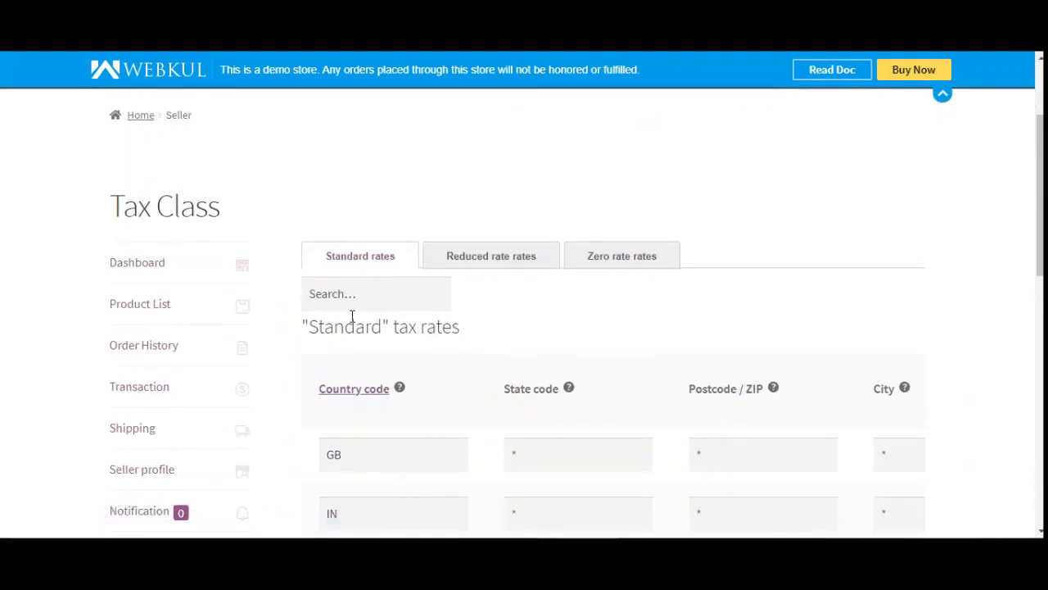
click(347, 295)
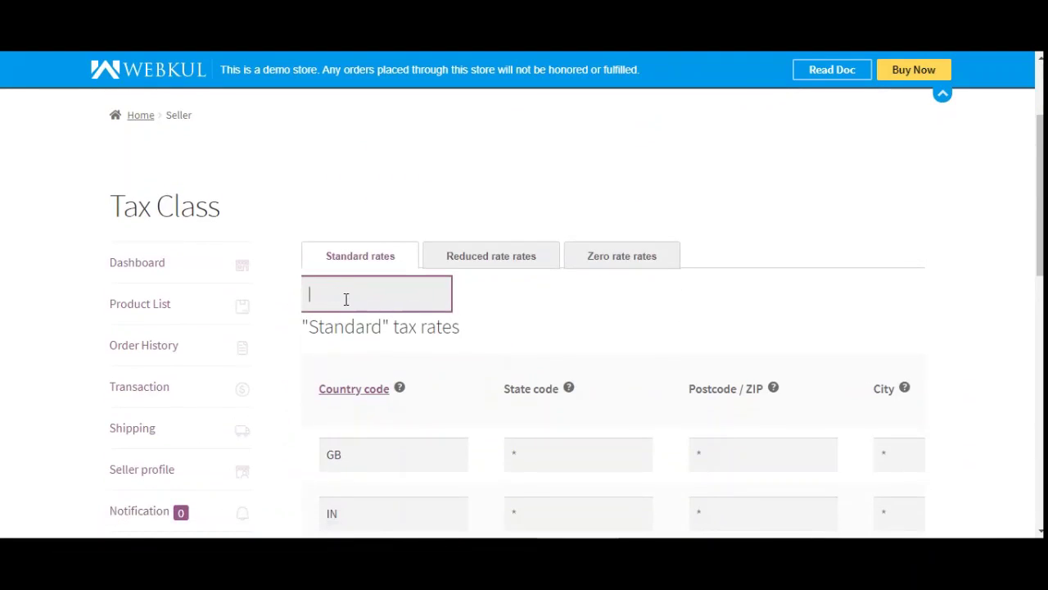
click(547, 263)
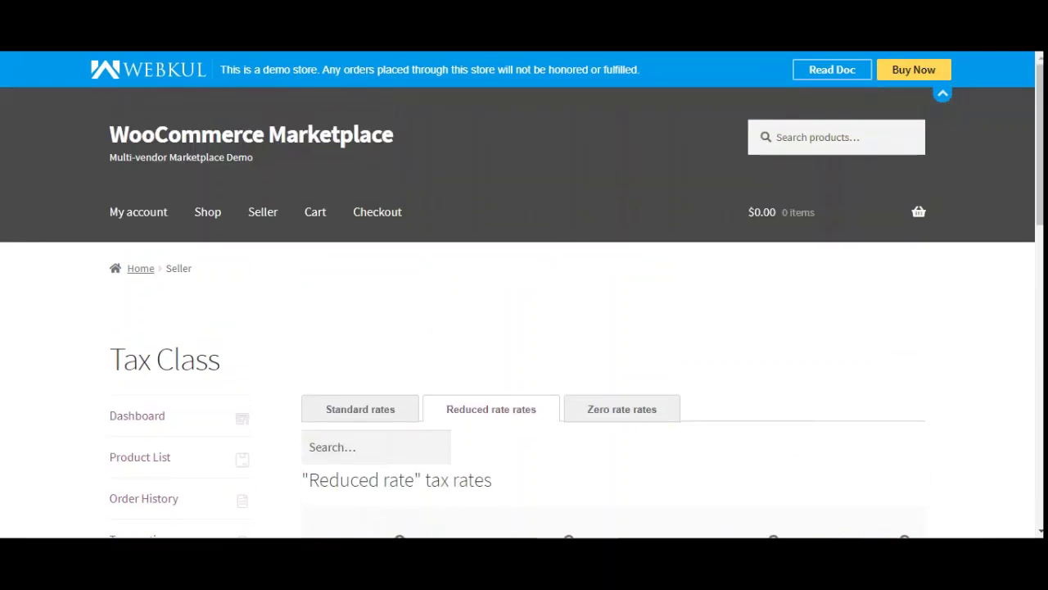
scroll(386, 339, down, 4)
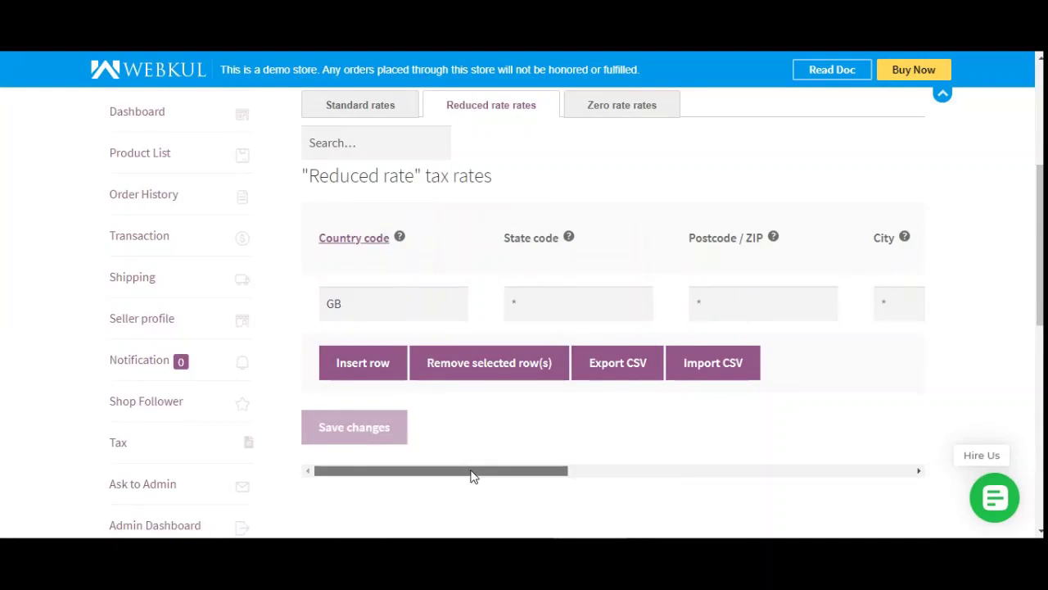
- Review the remaining Reduced rate columns and examine the row in the Zero rate tax rates table
drag(471, 476, 662, 453)
scroll(590, 401, up, 3)
click(622, 340)
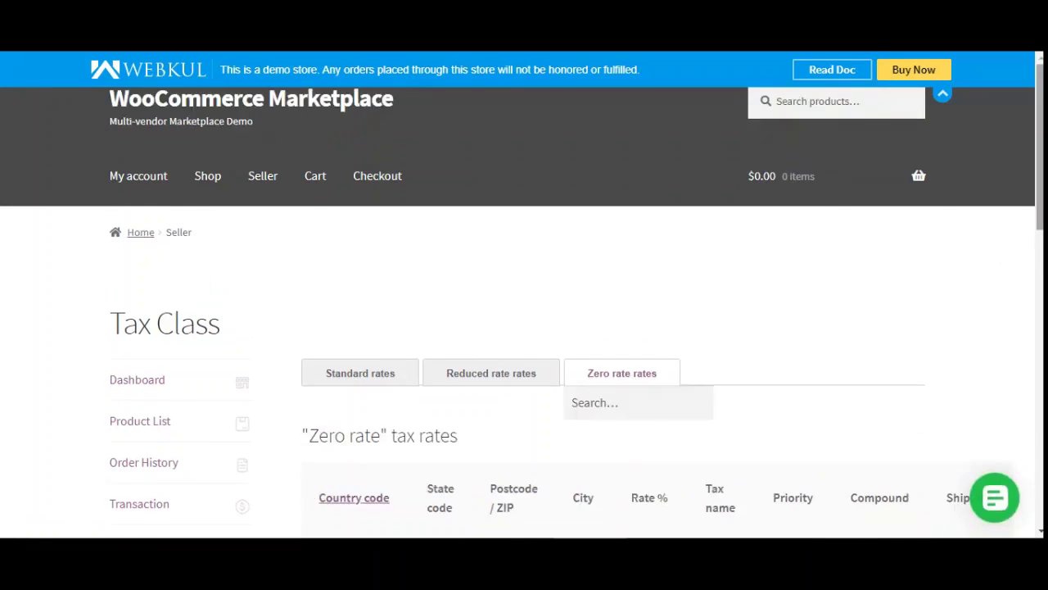
scroll(963, 262, down, 4)
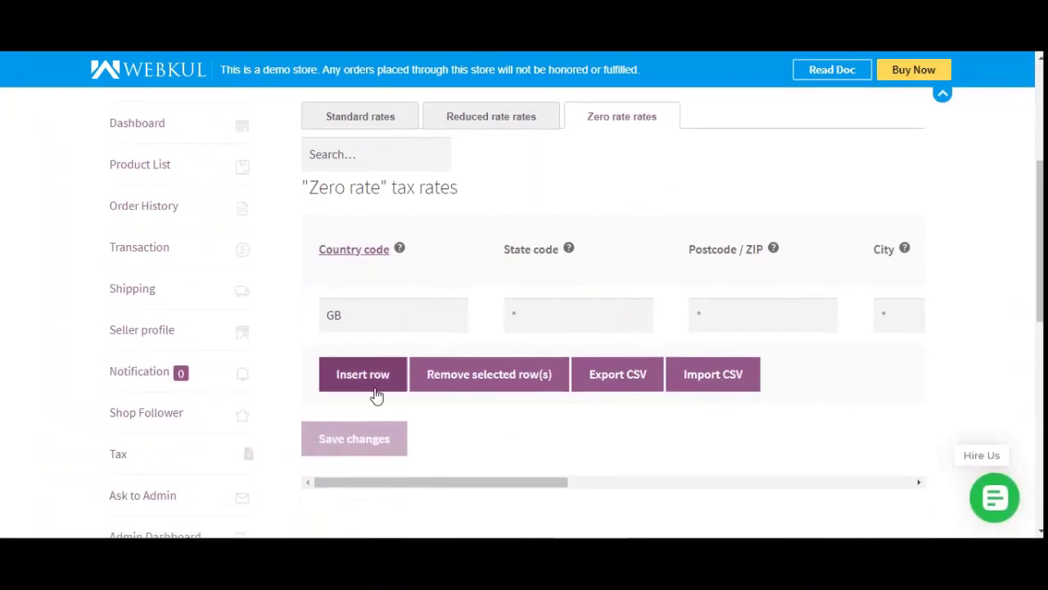
drag(475, 483, 504, 487)
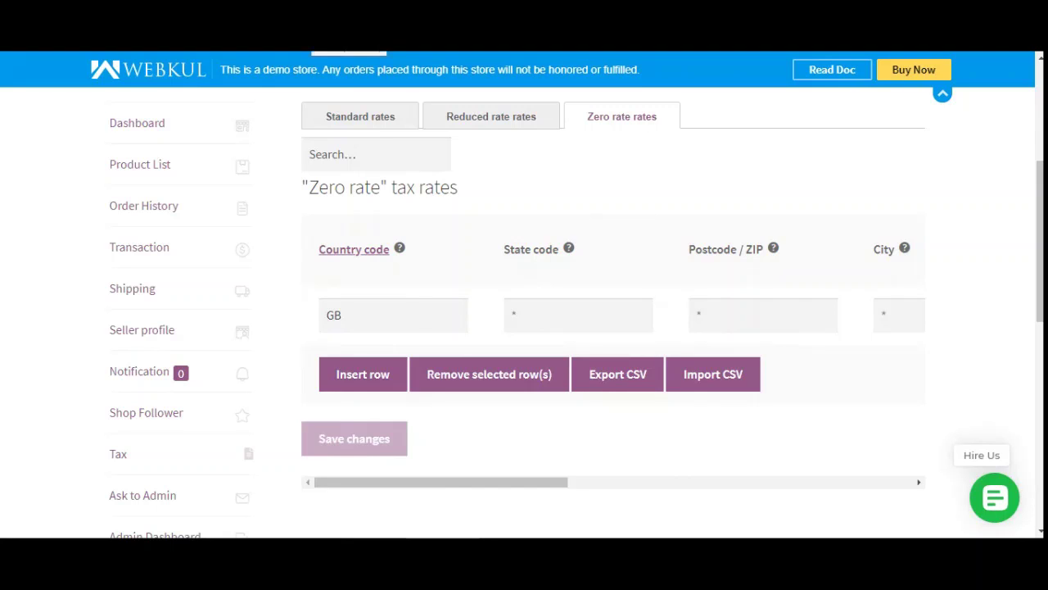
scroll(1024, 191, up, 4)
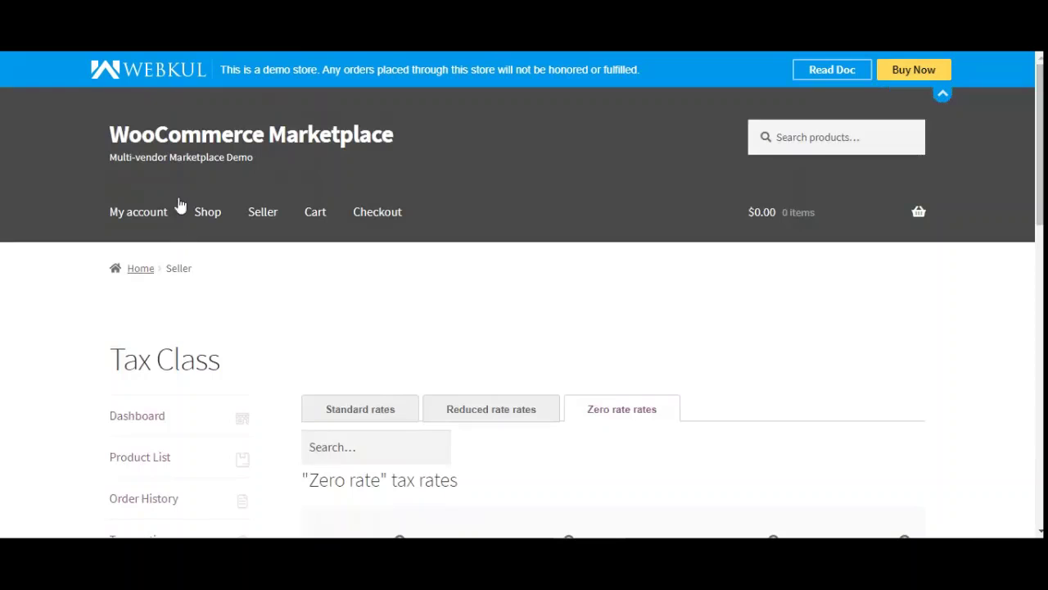
- Leave the seller account and log in to the WordPress back end with the admin account
scroll(174, 304, down, 4)
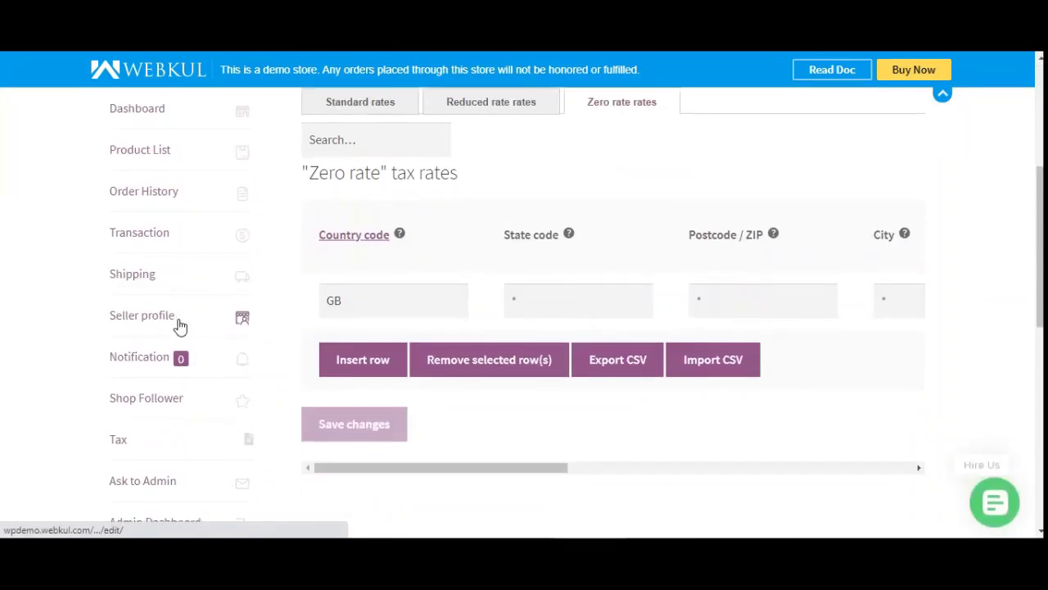
scroll(180, 325, down, 8)
click(128, 254)
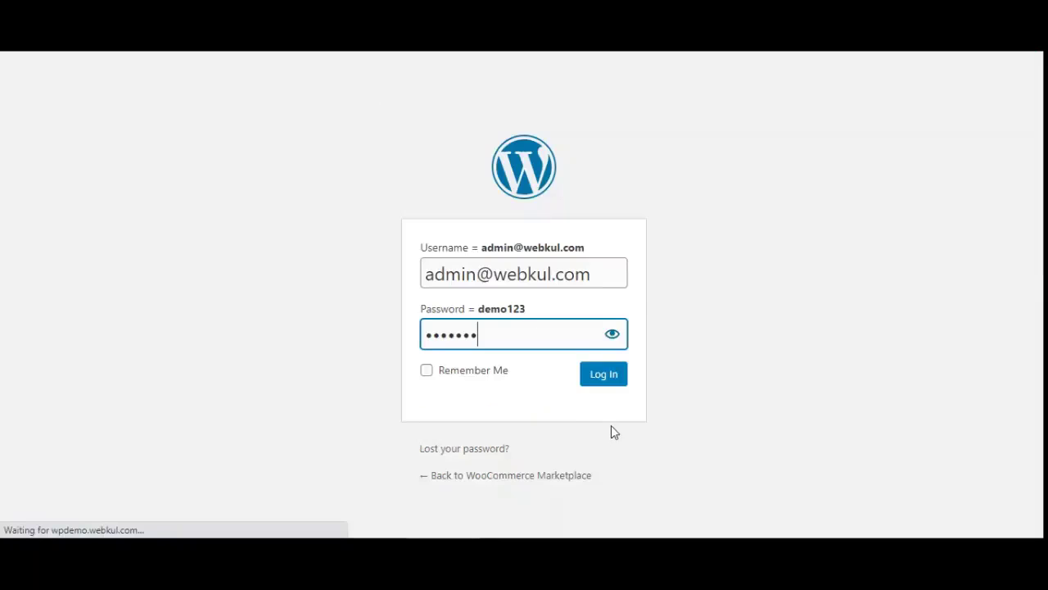
click(604, 374)
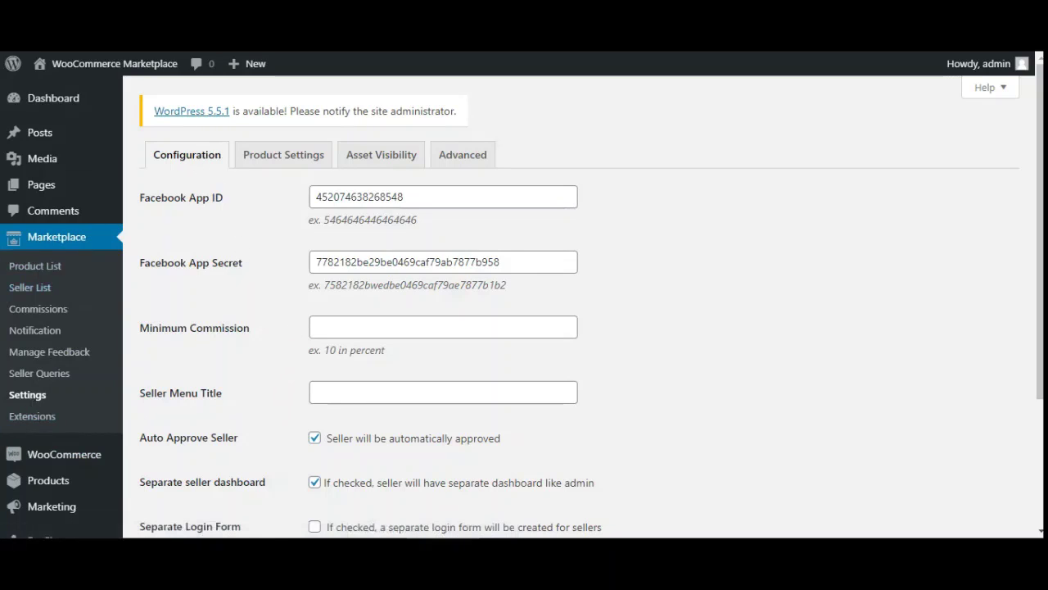
- Examine the Applicable Shipping Methods / Applicable Tax Class setting, its description and its options in the Marketplace configuration
scroll(1040, 246, down, 3)
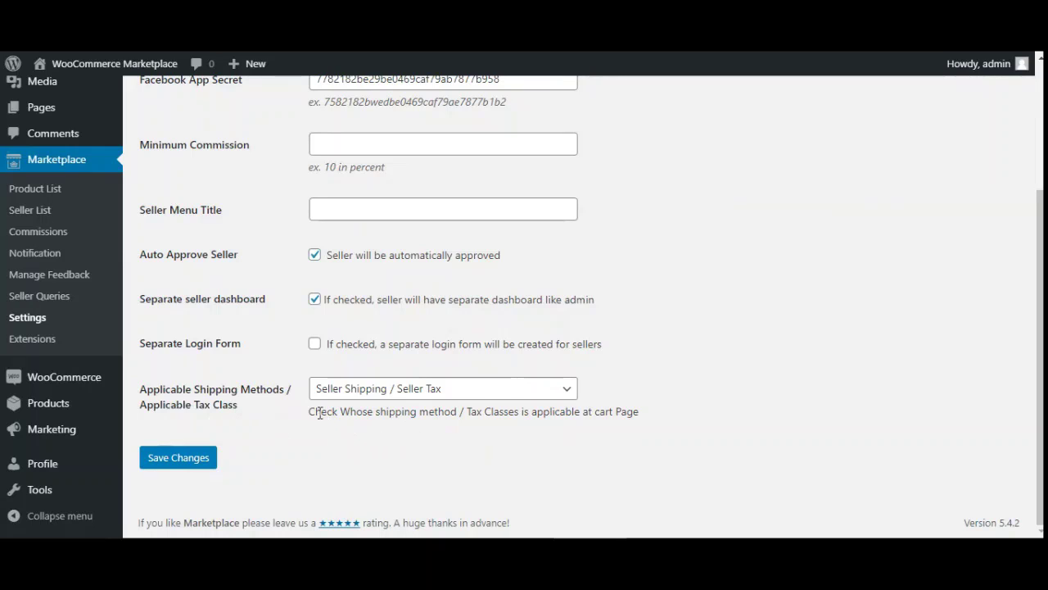
drag(309, 411, 613, 412)
click(419, 427)
click(563, 413)
click(442, 391)
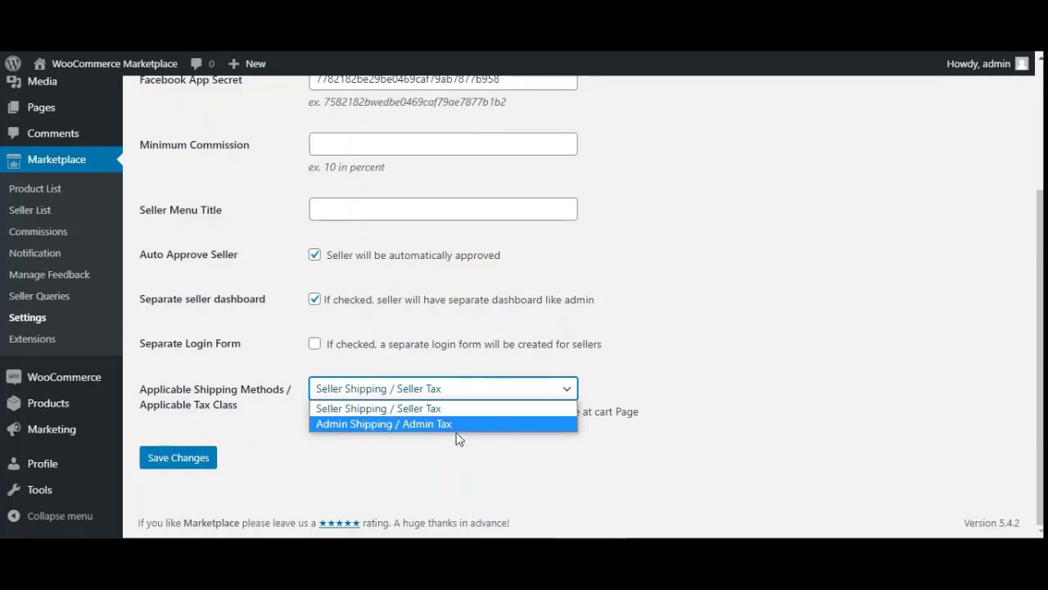
click(709, 397)
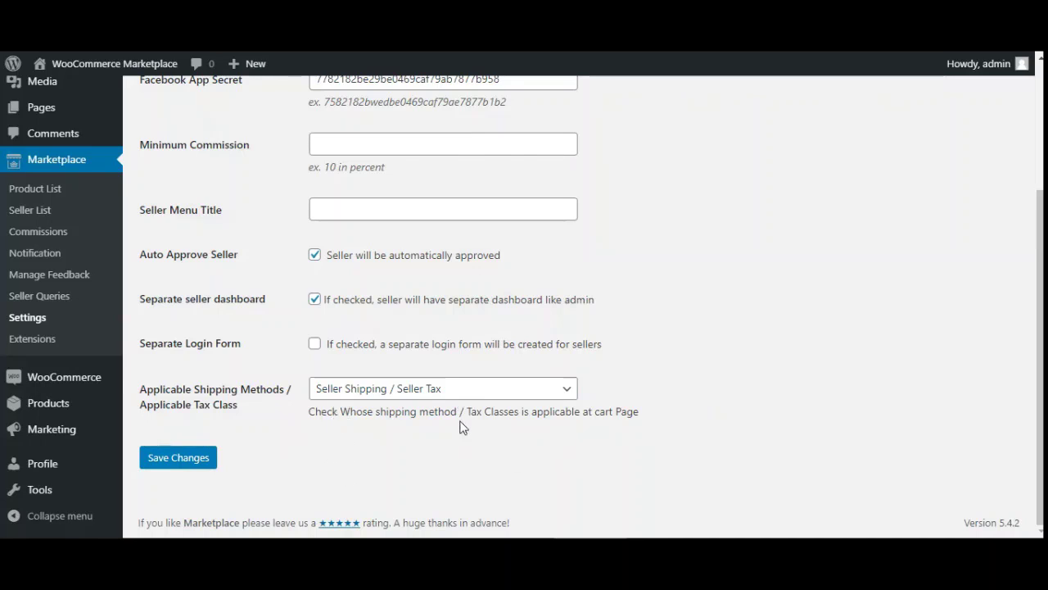
- Set Applicable Shipping Methods / Applicable Tax Class to Admin Shipping / Admin Tax
click(382, 395)
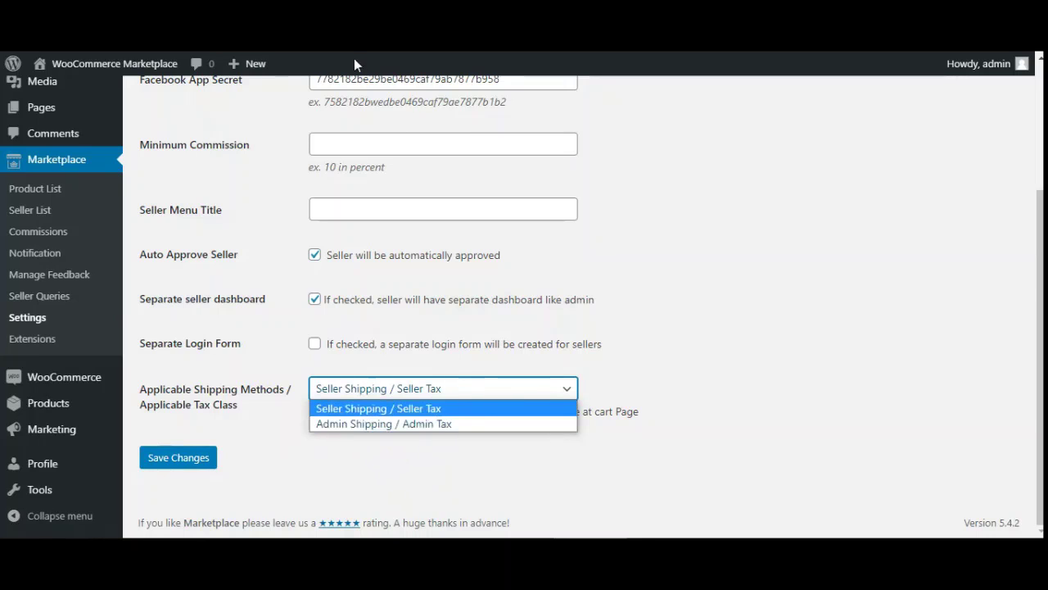
click(402, 314)
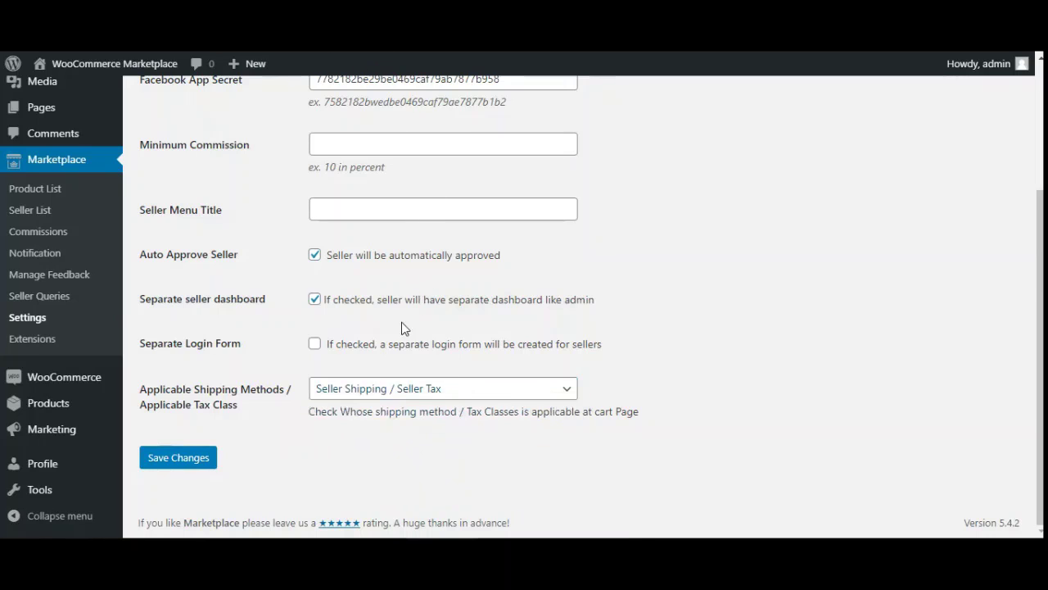
click(417, 399)
click(413, 424)
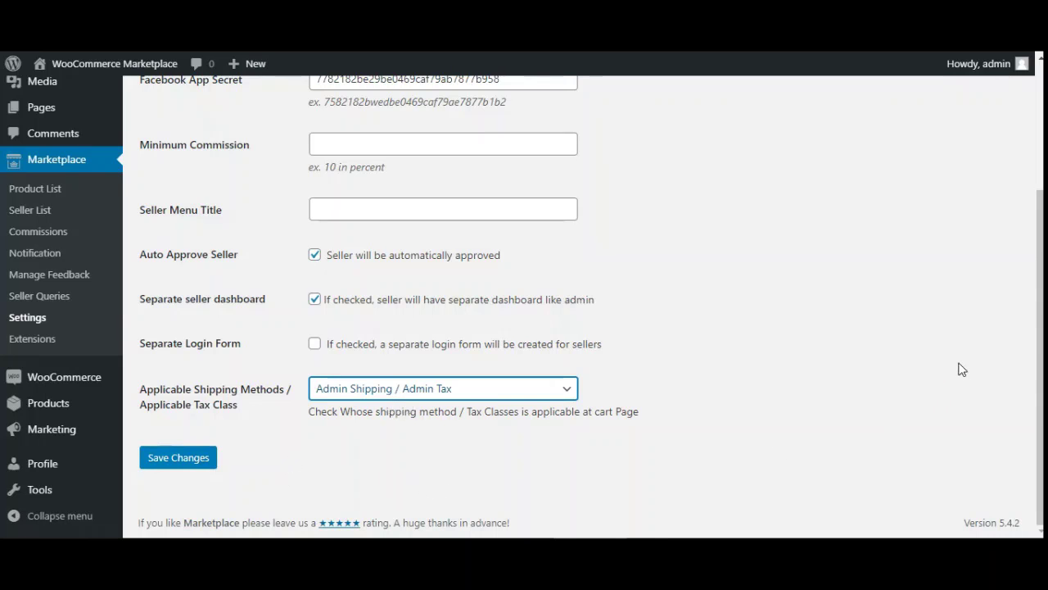
scroll(674, 228, up, 3)
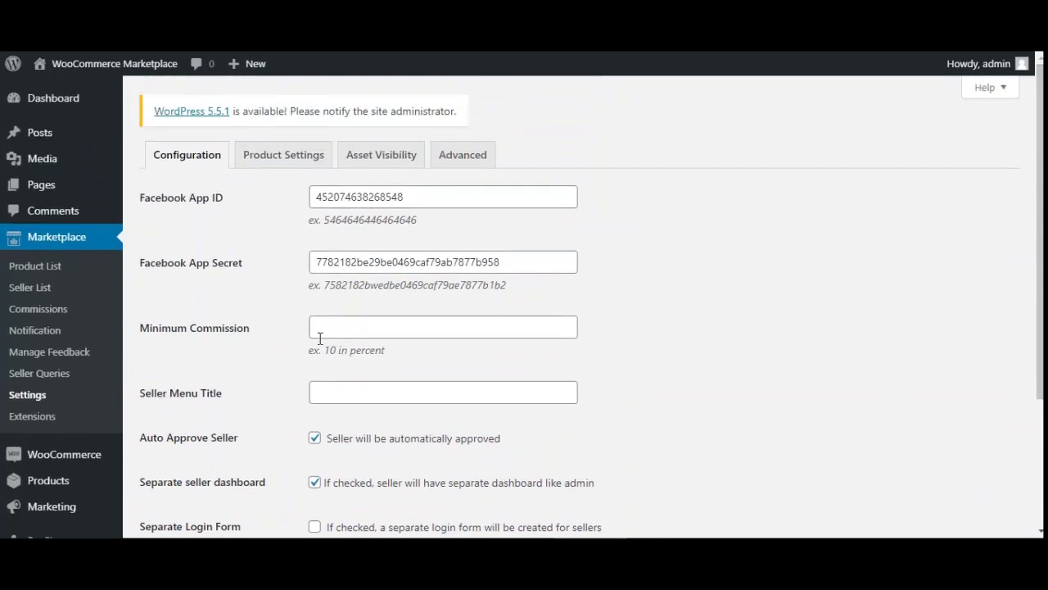